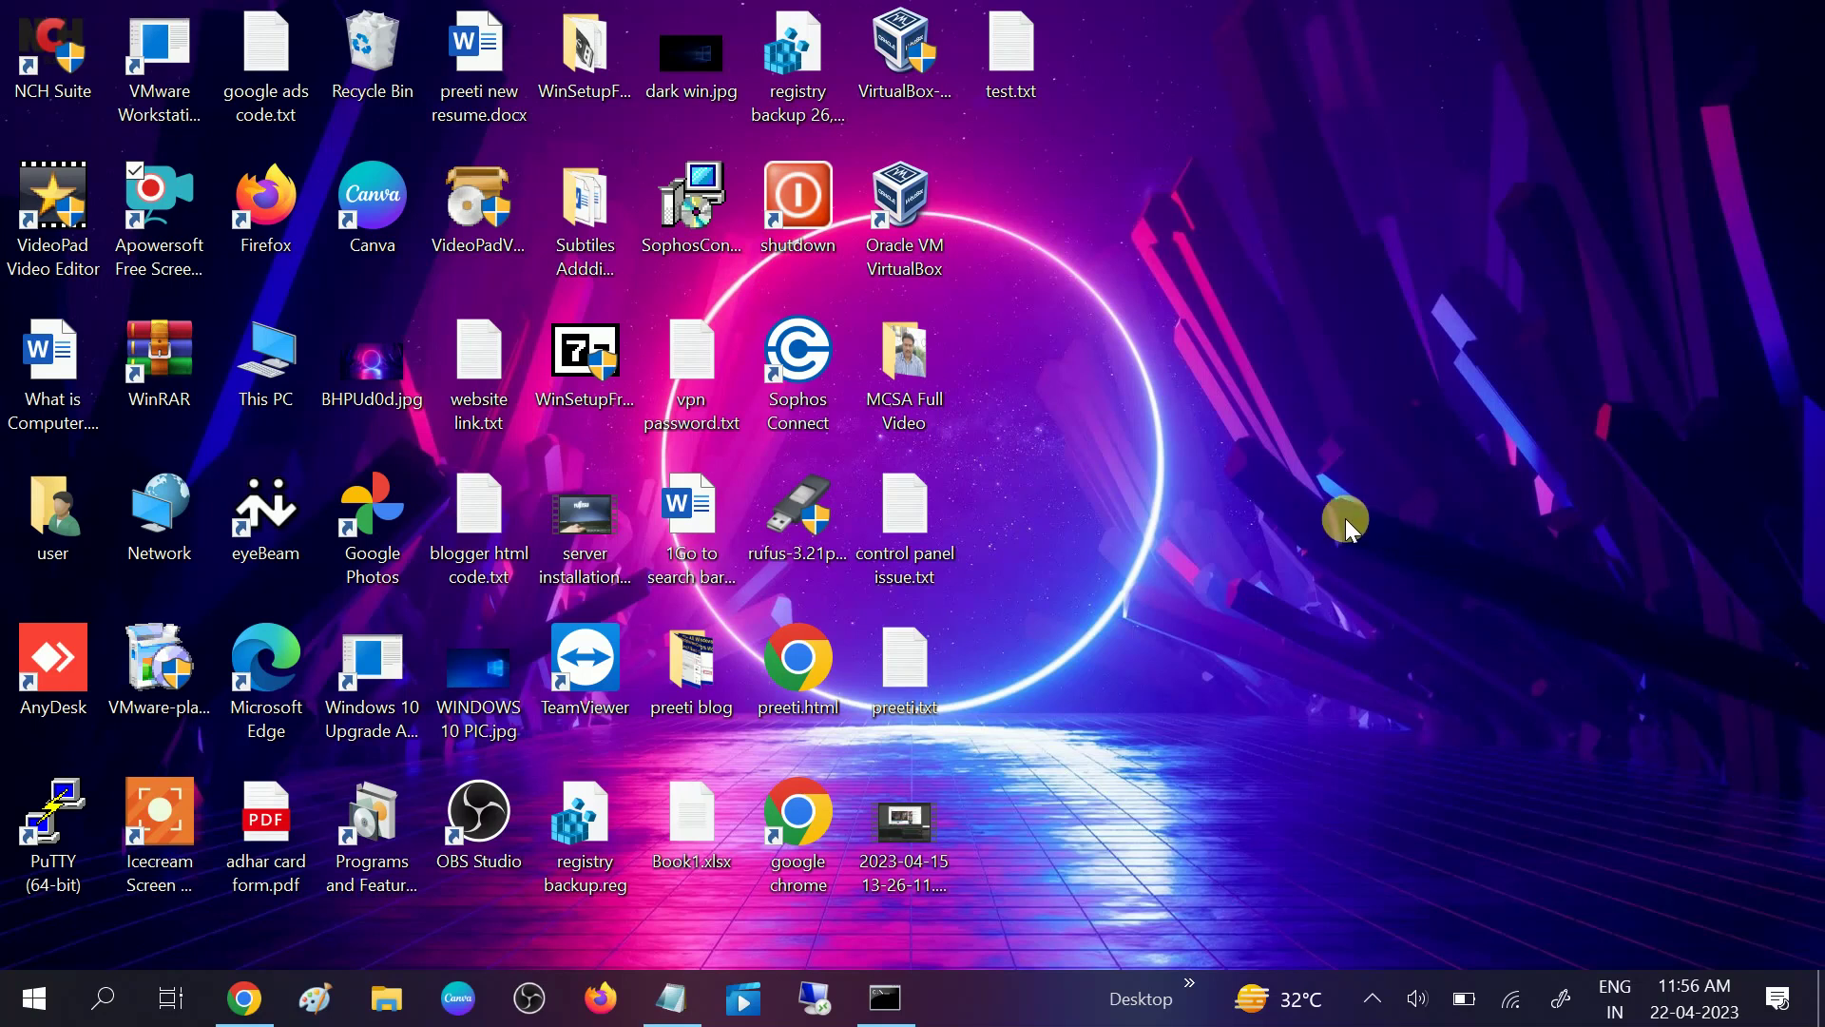
Step: Launch Google Chrome maximized, then search Windows for 'device'
{"action": "double_click", "coordinate": [799, 816]}
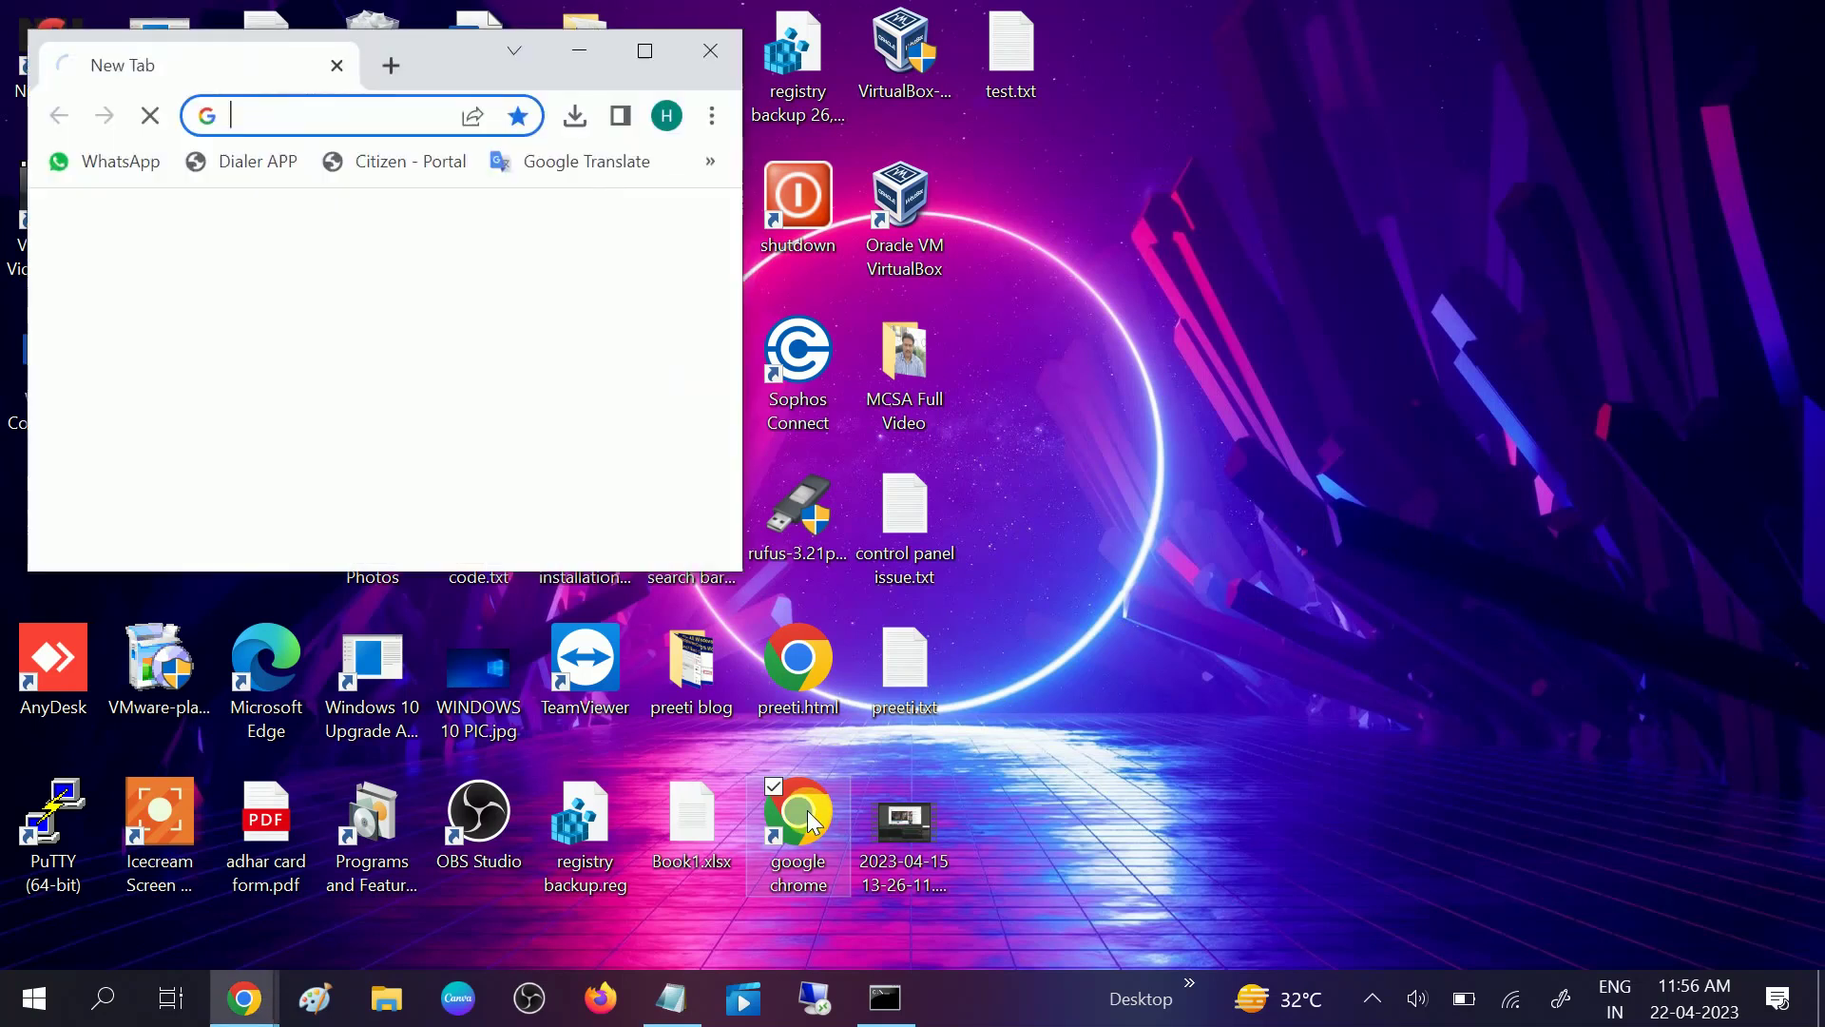
{"action": "left_click", "coordinate": [643, 65]}
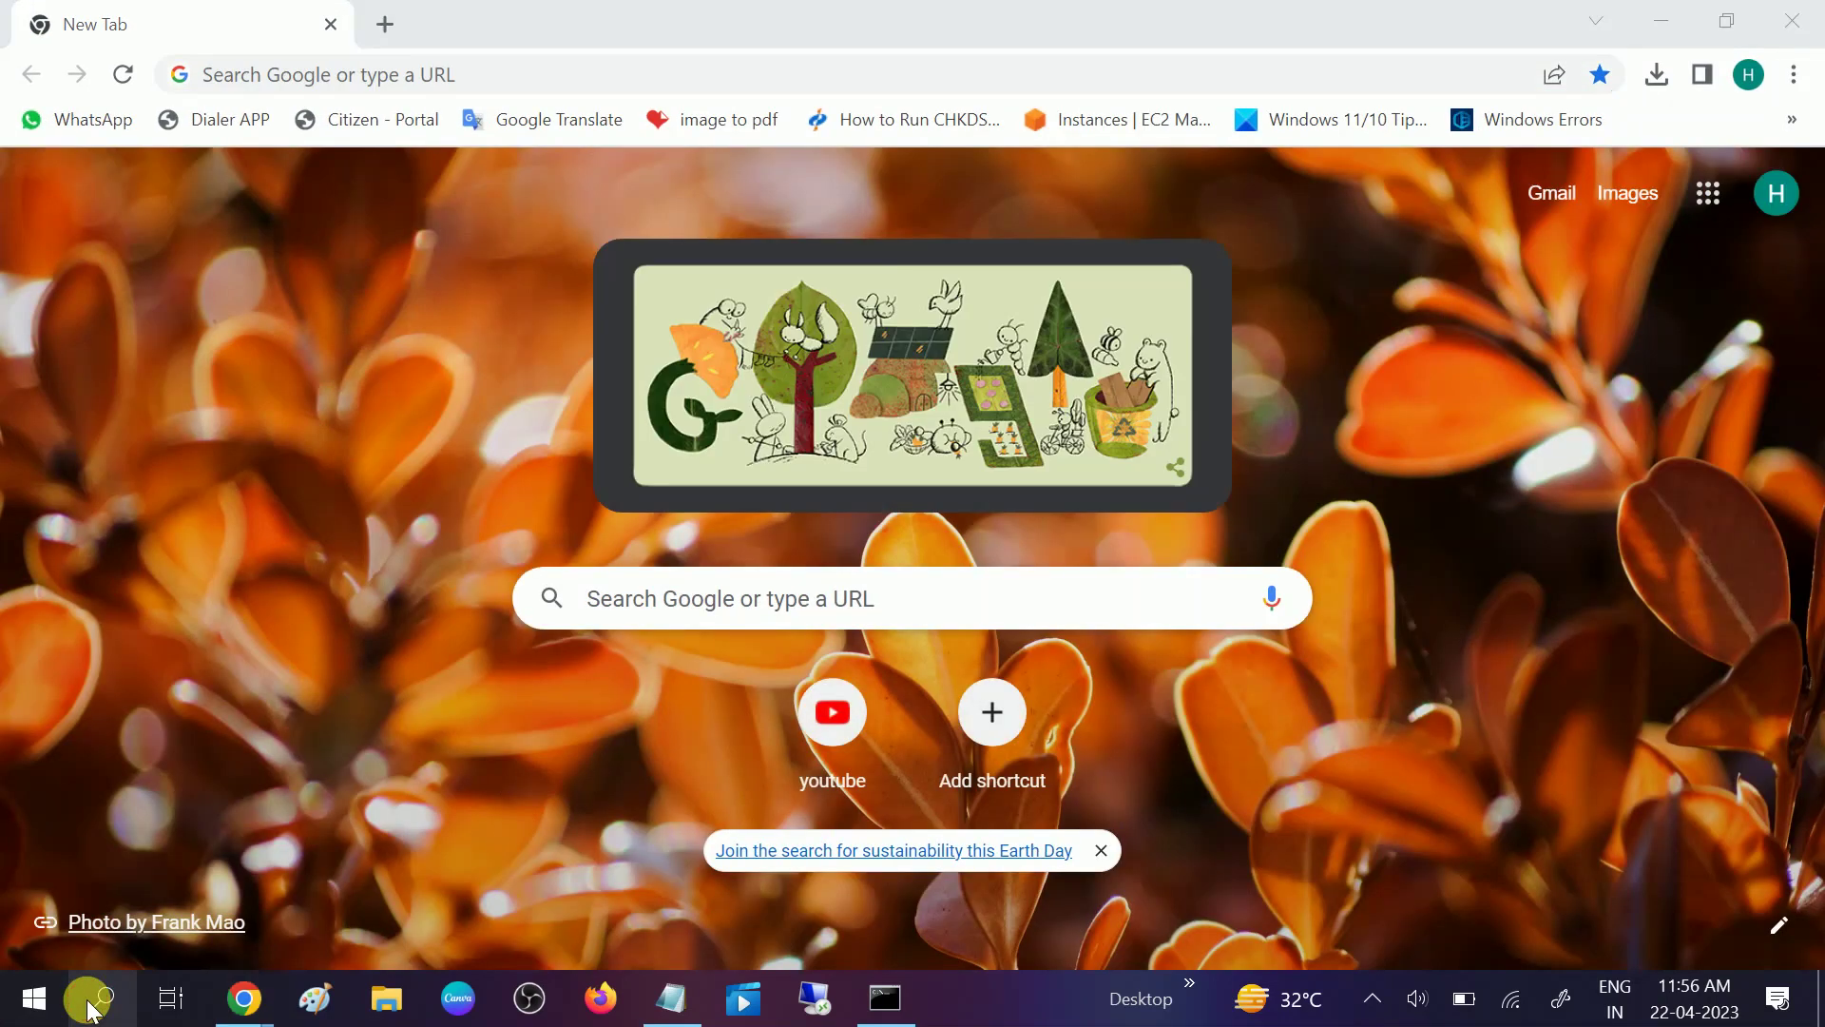
{"action": "left_click", "coordinate": [90, 1009]}
{"action": "type", "text": "device"}
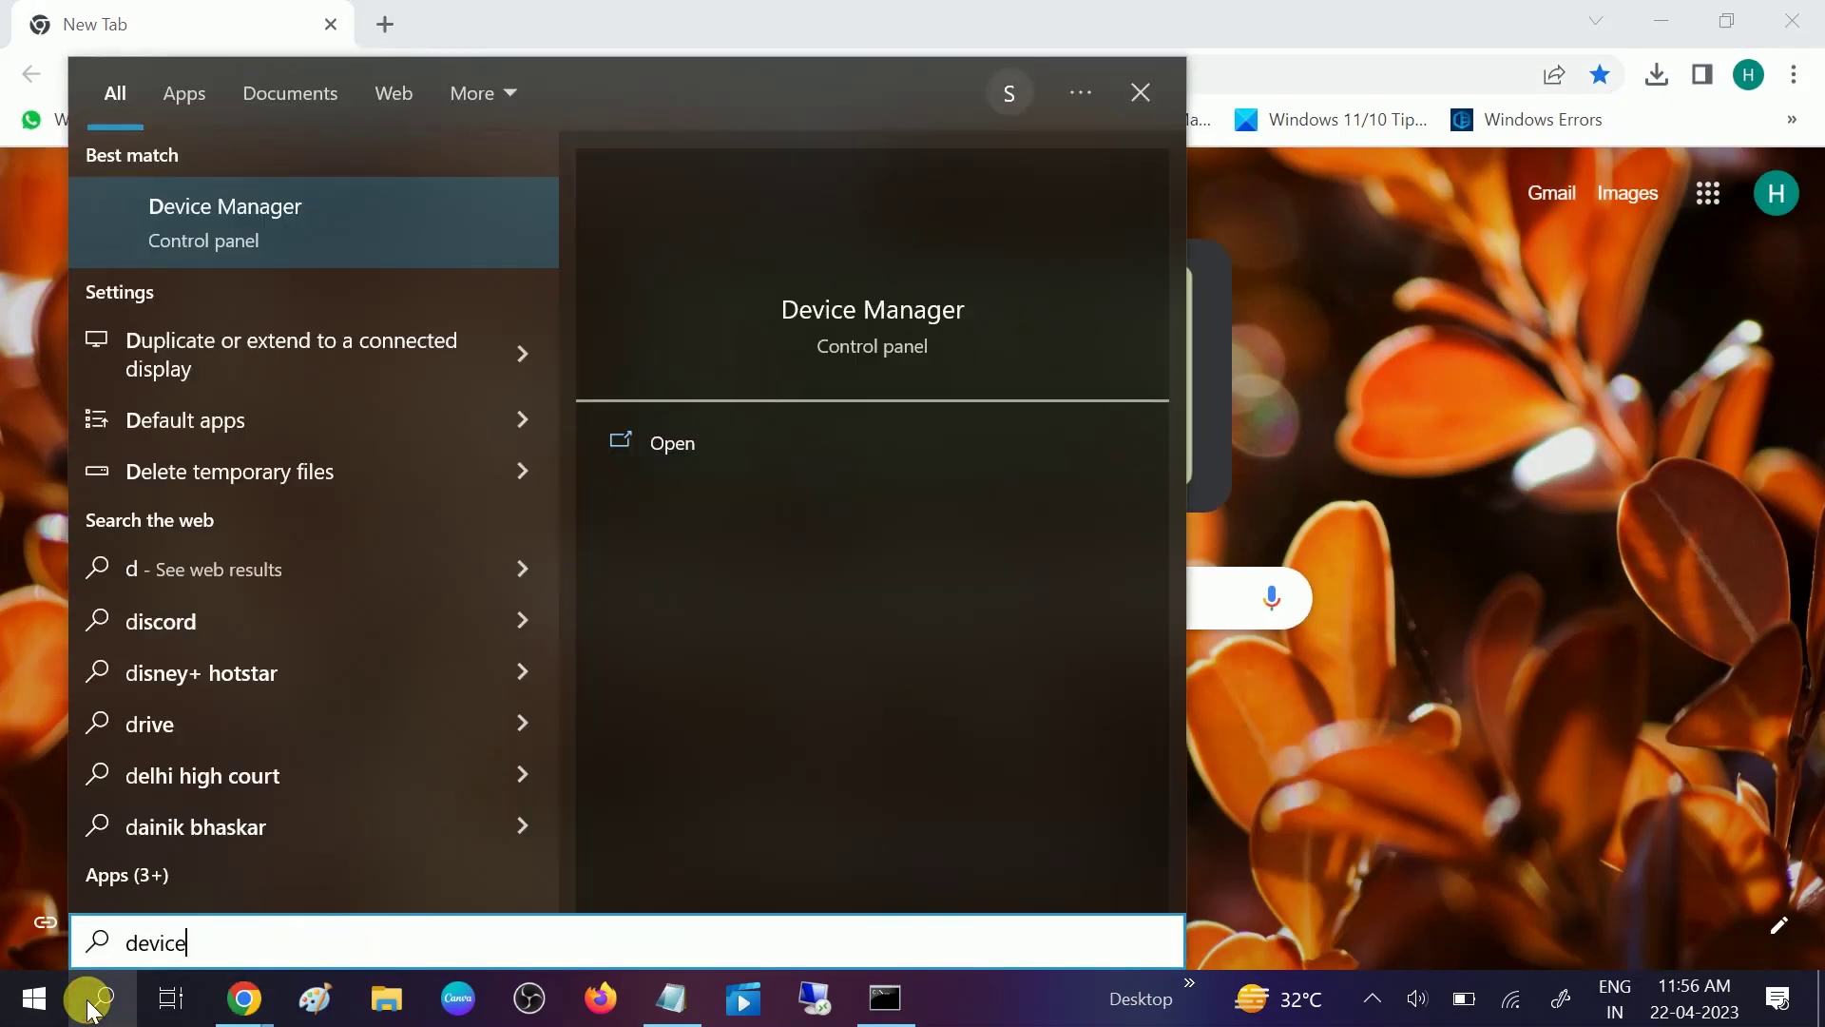
Step: In Device Manager, start then cancel uninstalling the Intel Dual Band Wireless-AC 3168 adapter
{"action": "left_click", "coordinate": [311, 203]}
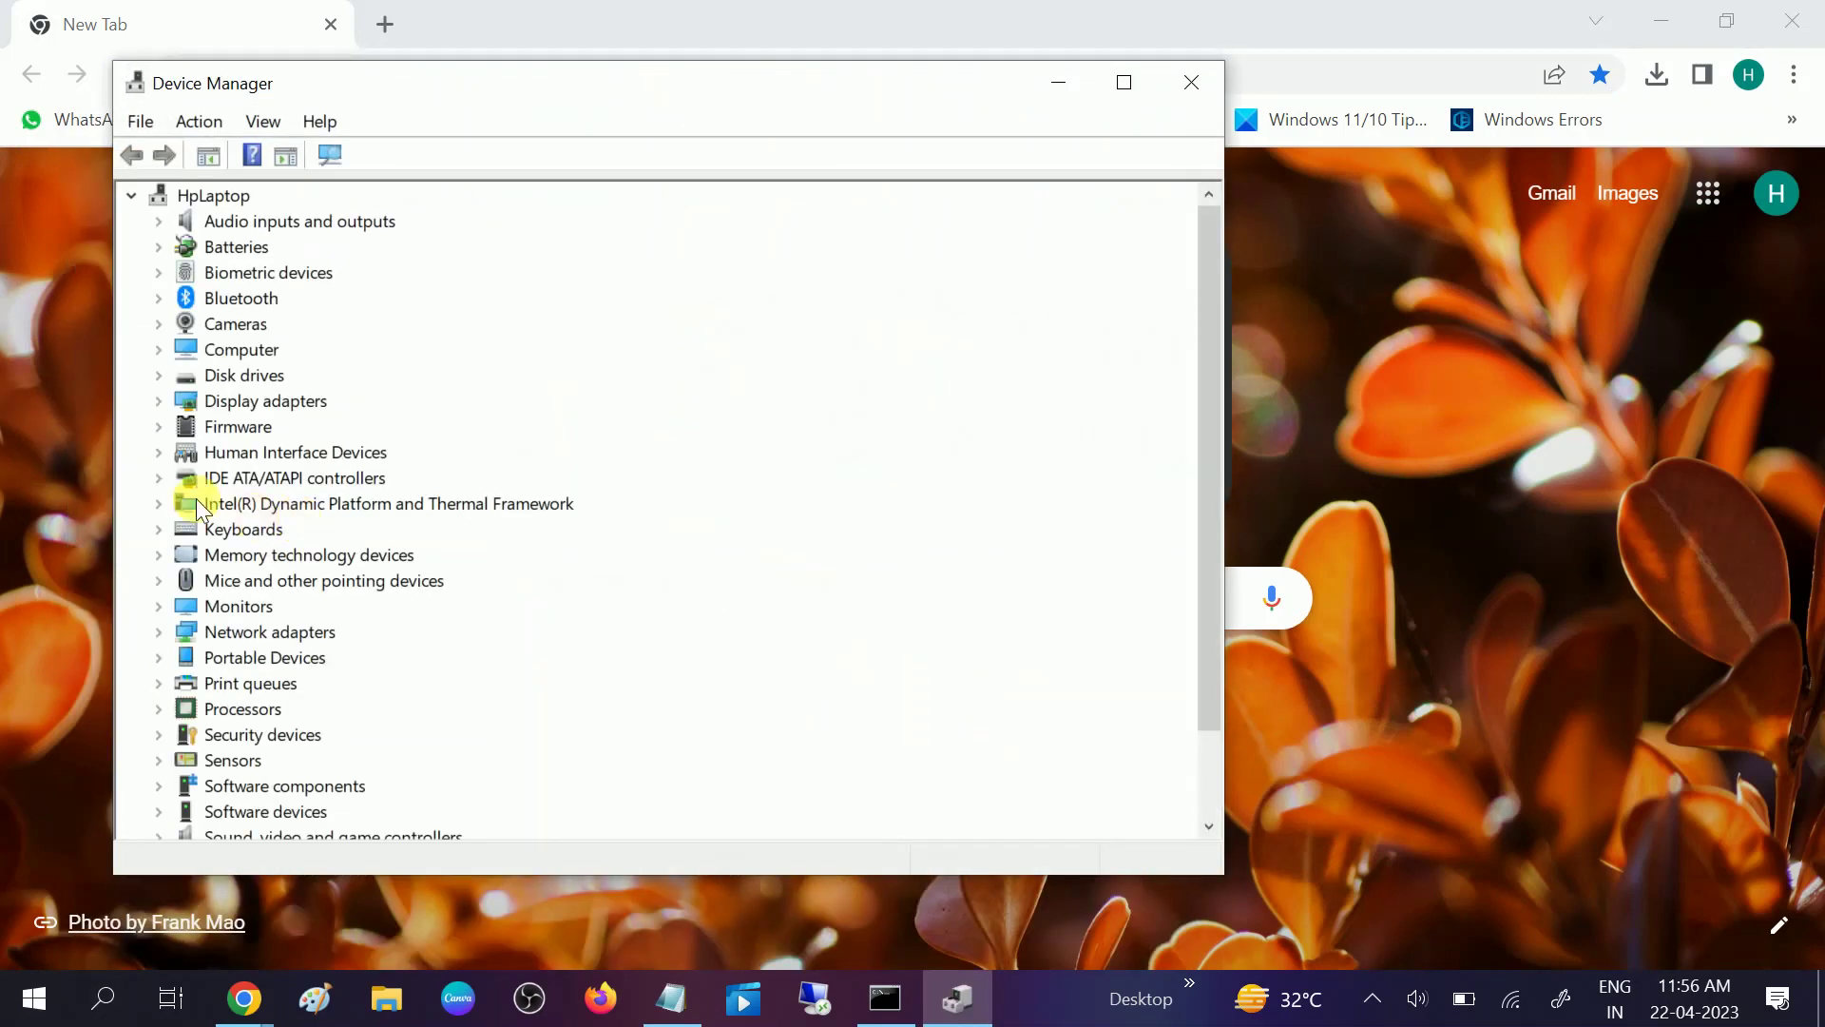
{"action": "left_click", "coordinate": [160, 631]}
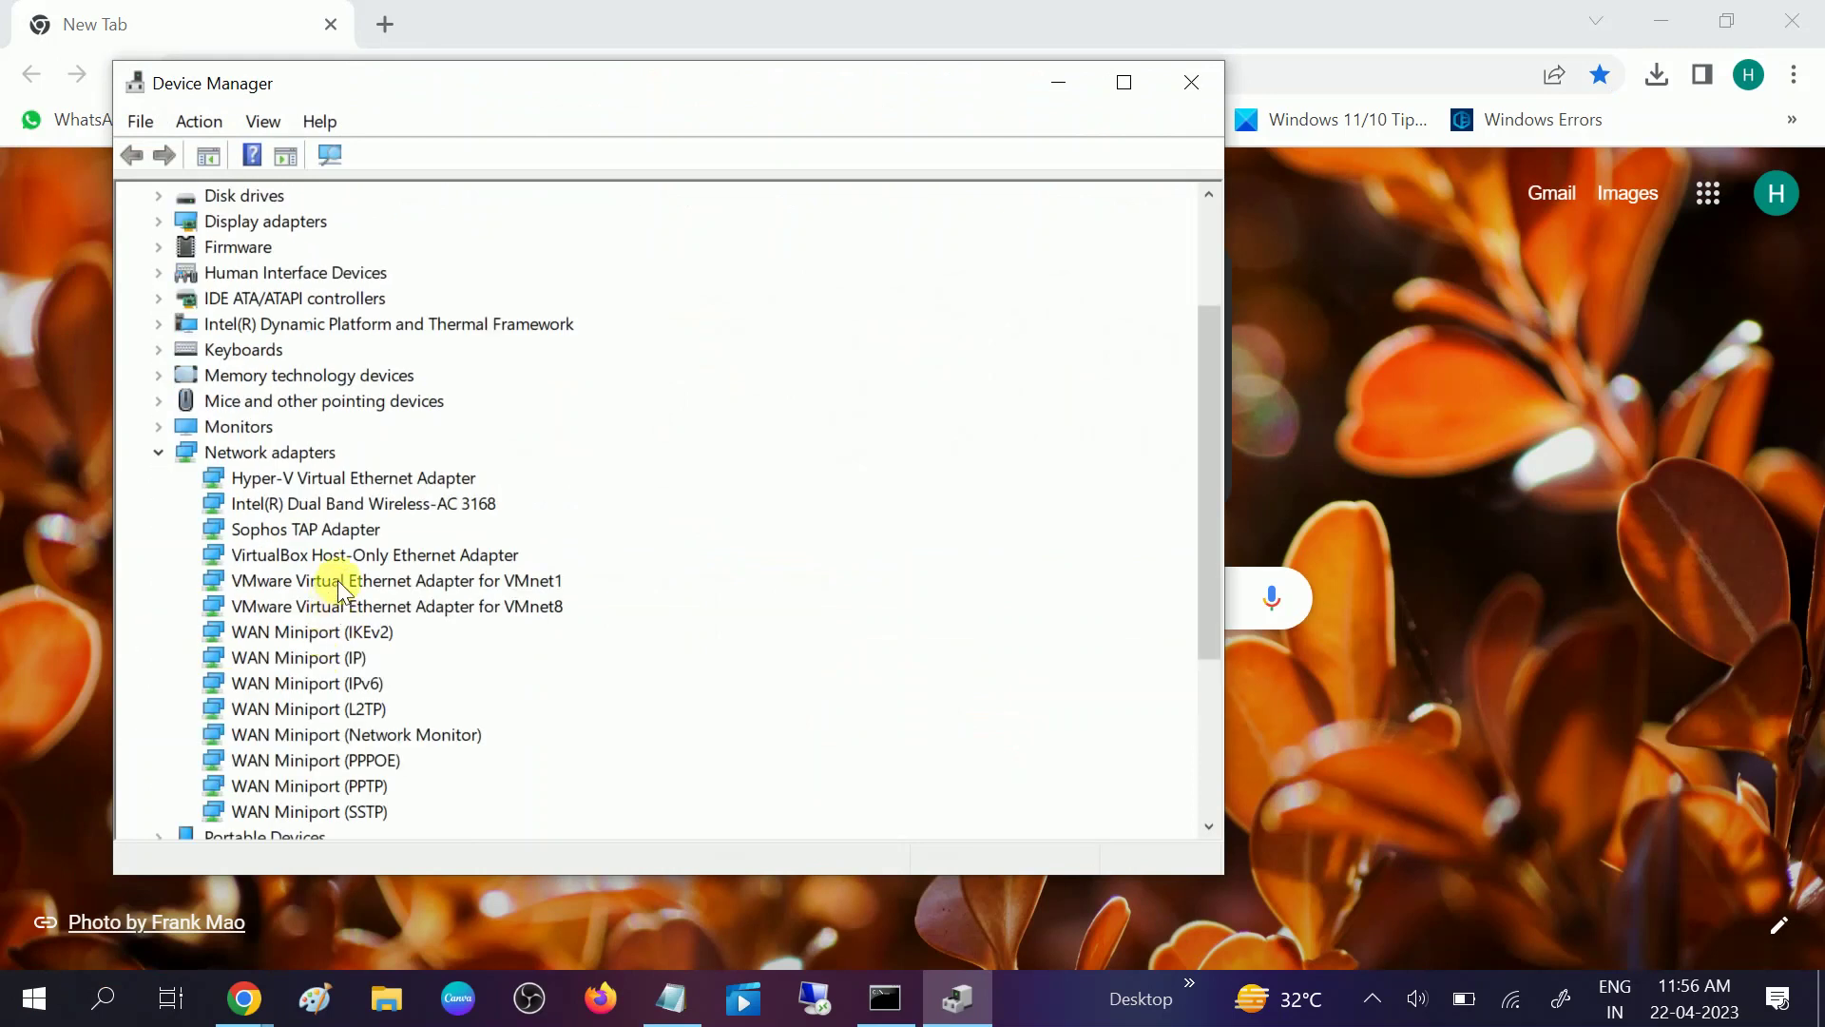
{"action": "left_click", "coordinate": [329, 504]}
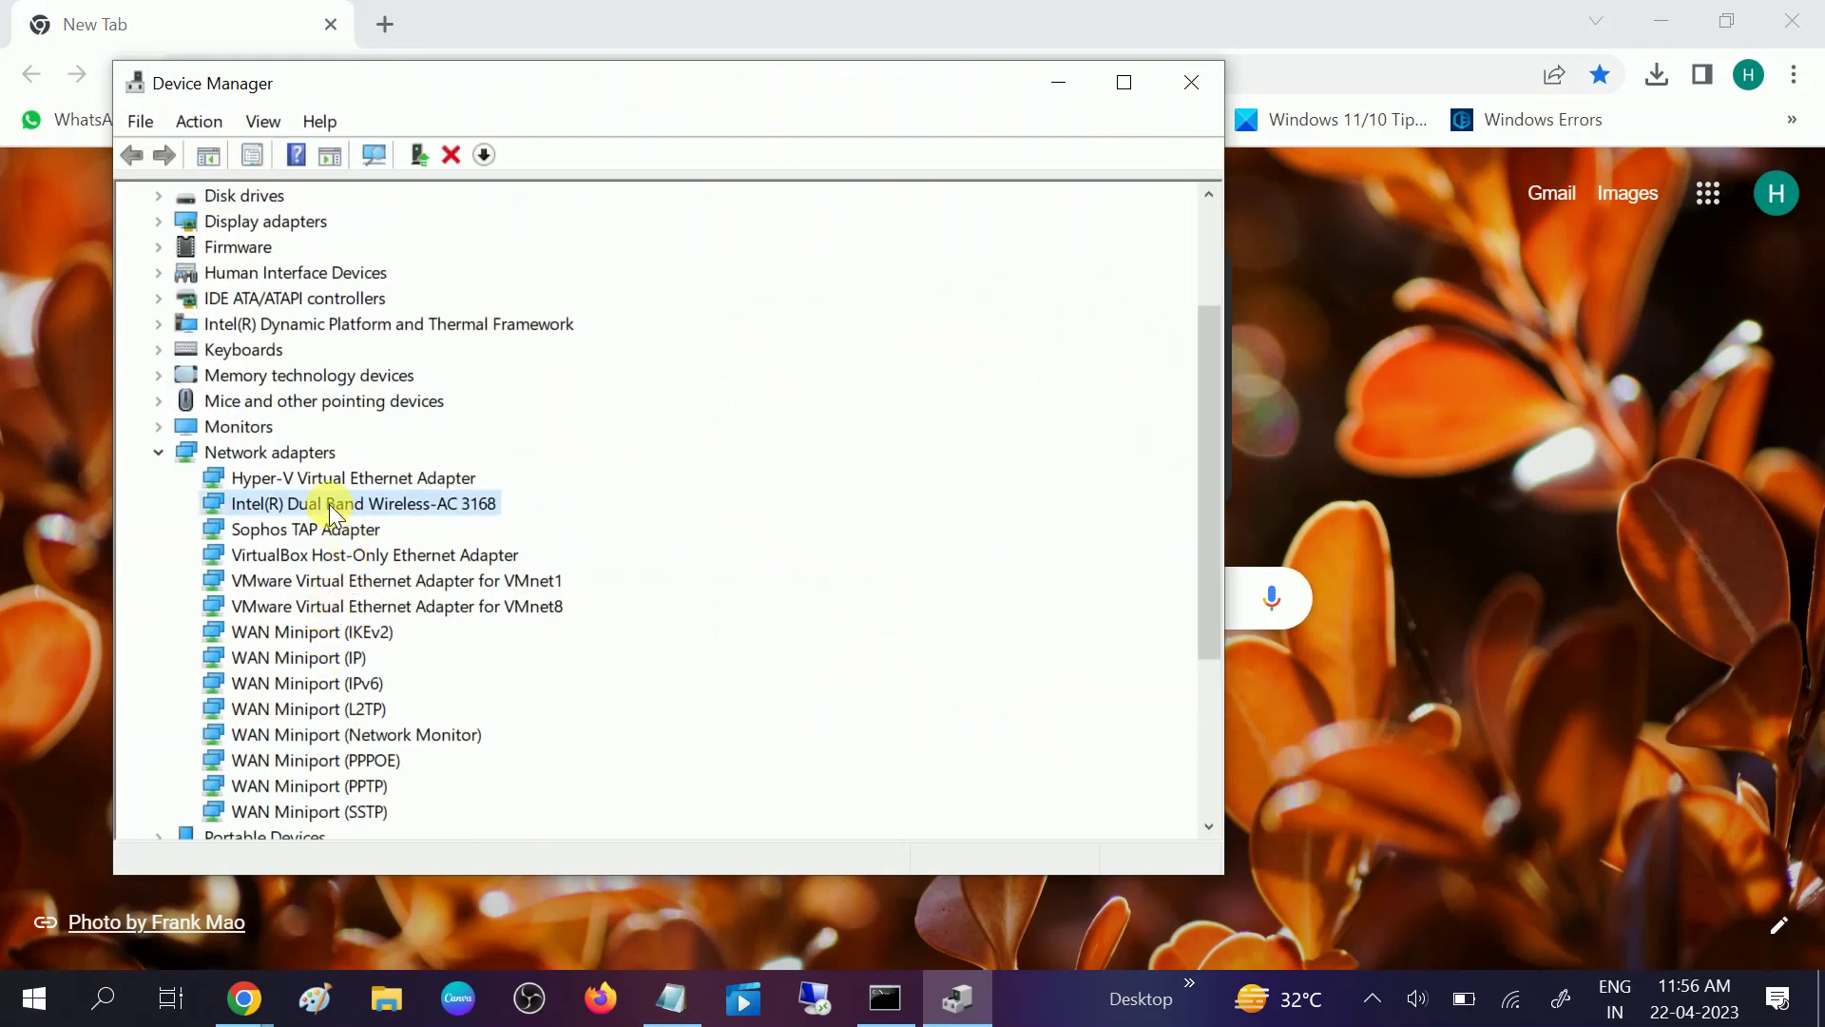
{"action": "right_click", "coordinate": [401, 517]}
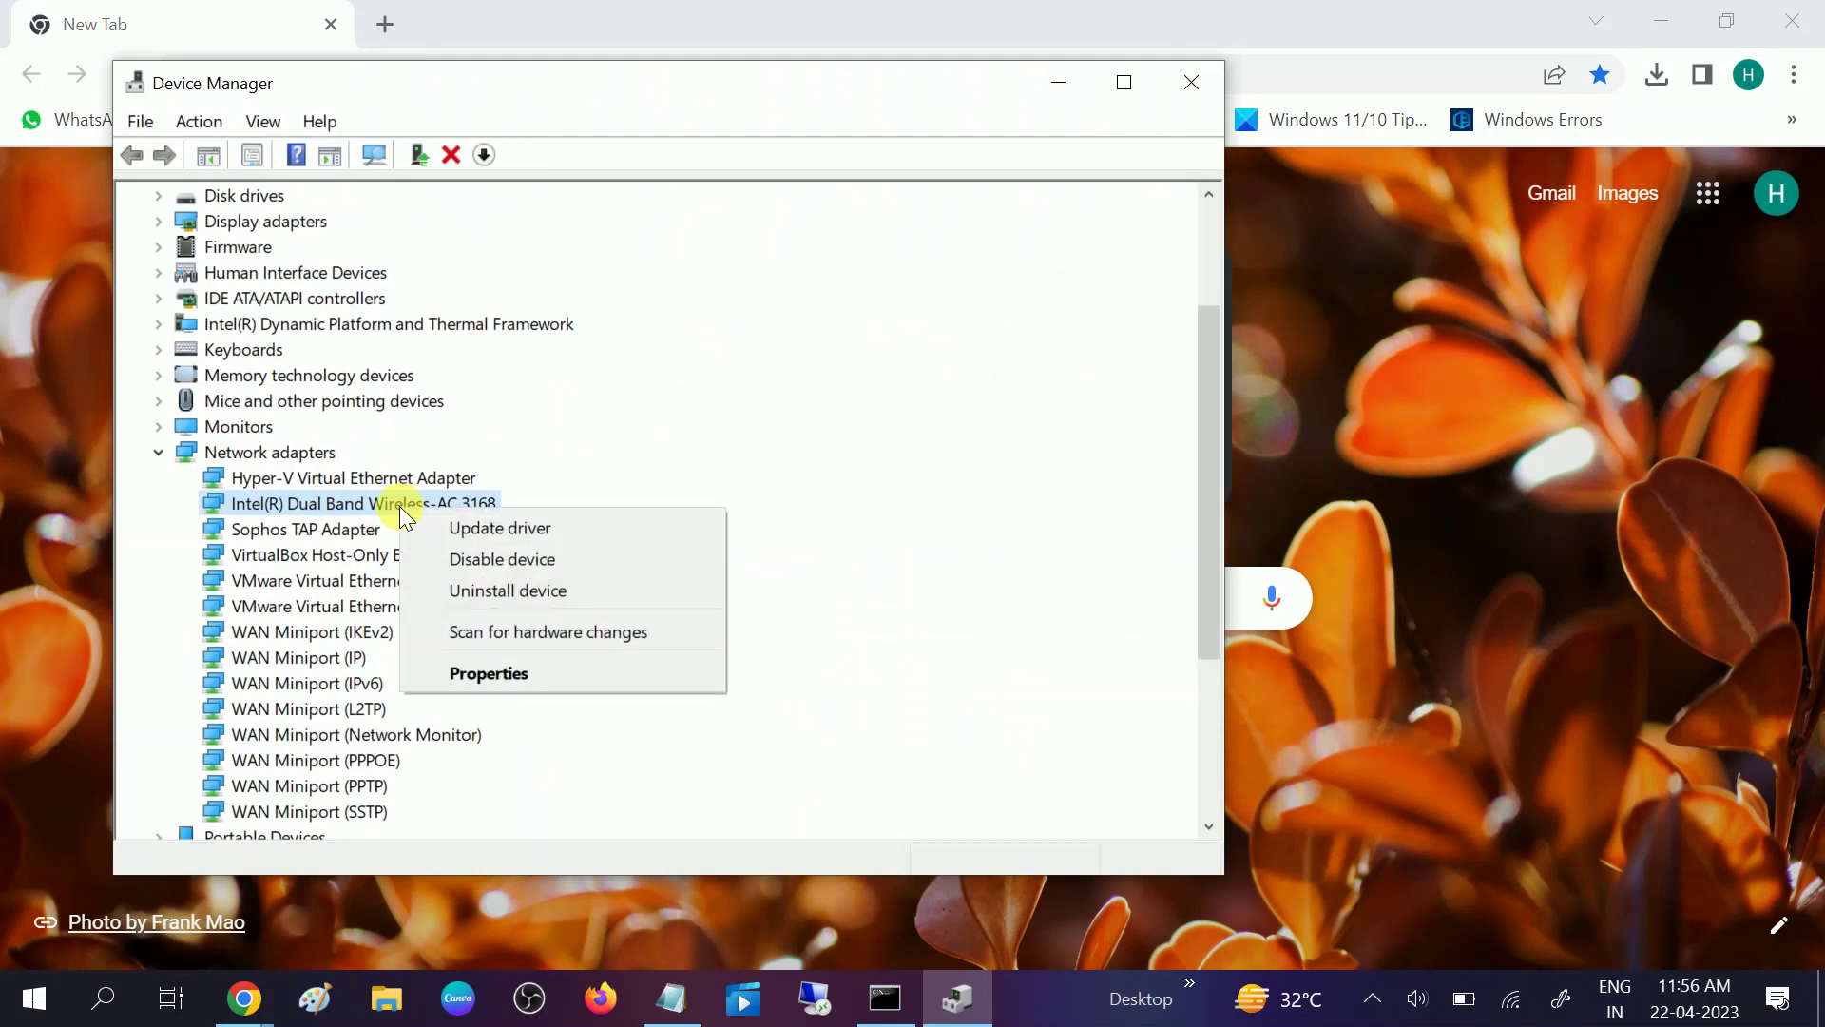
{"action": "left_click", "coordinate": [498, 590]}
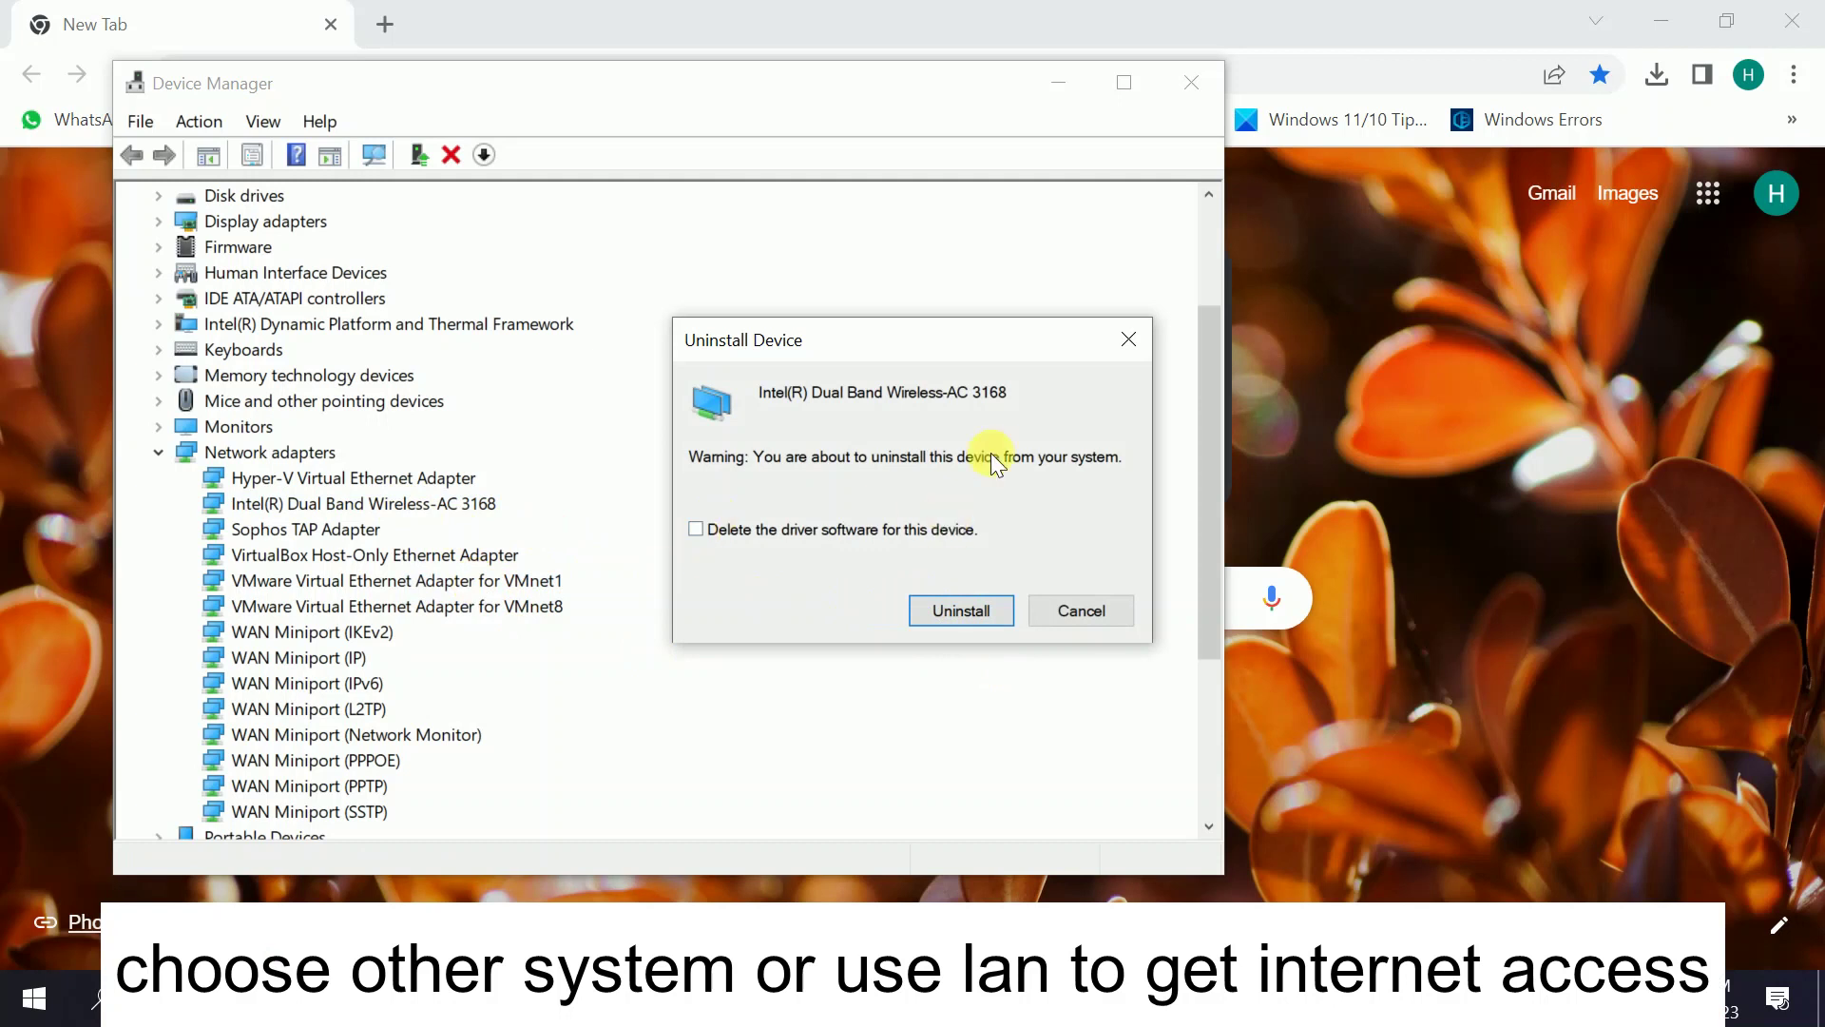
{"action": "left_click", "coordinate": [1136, 350]}
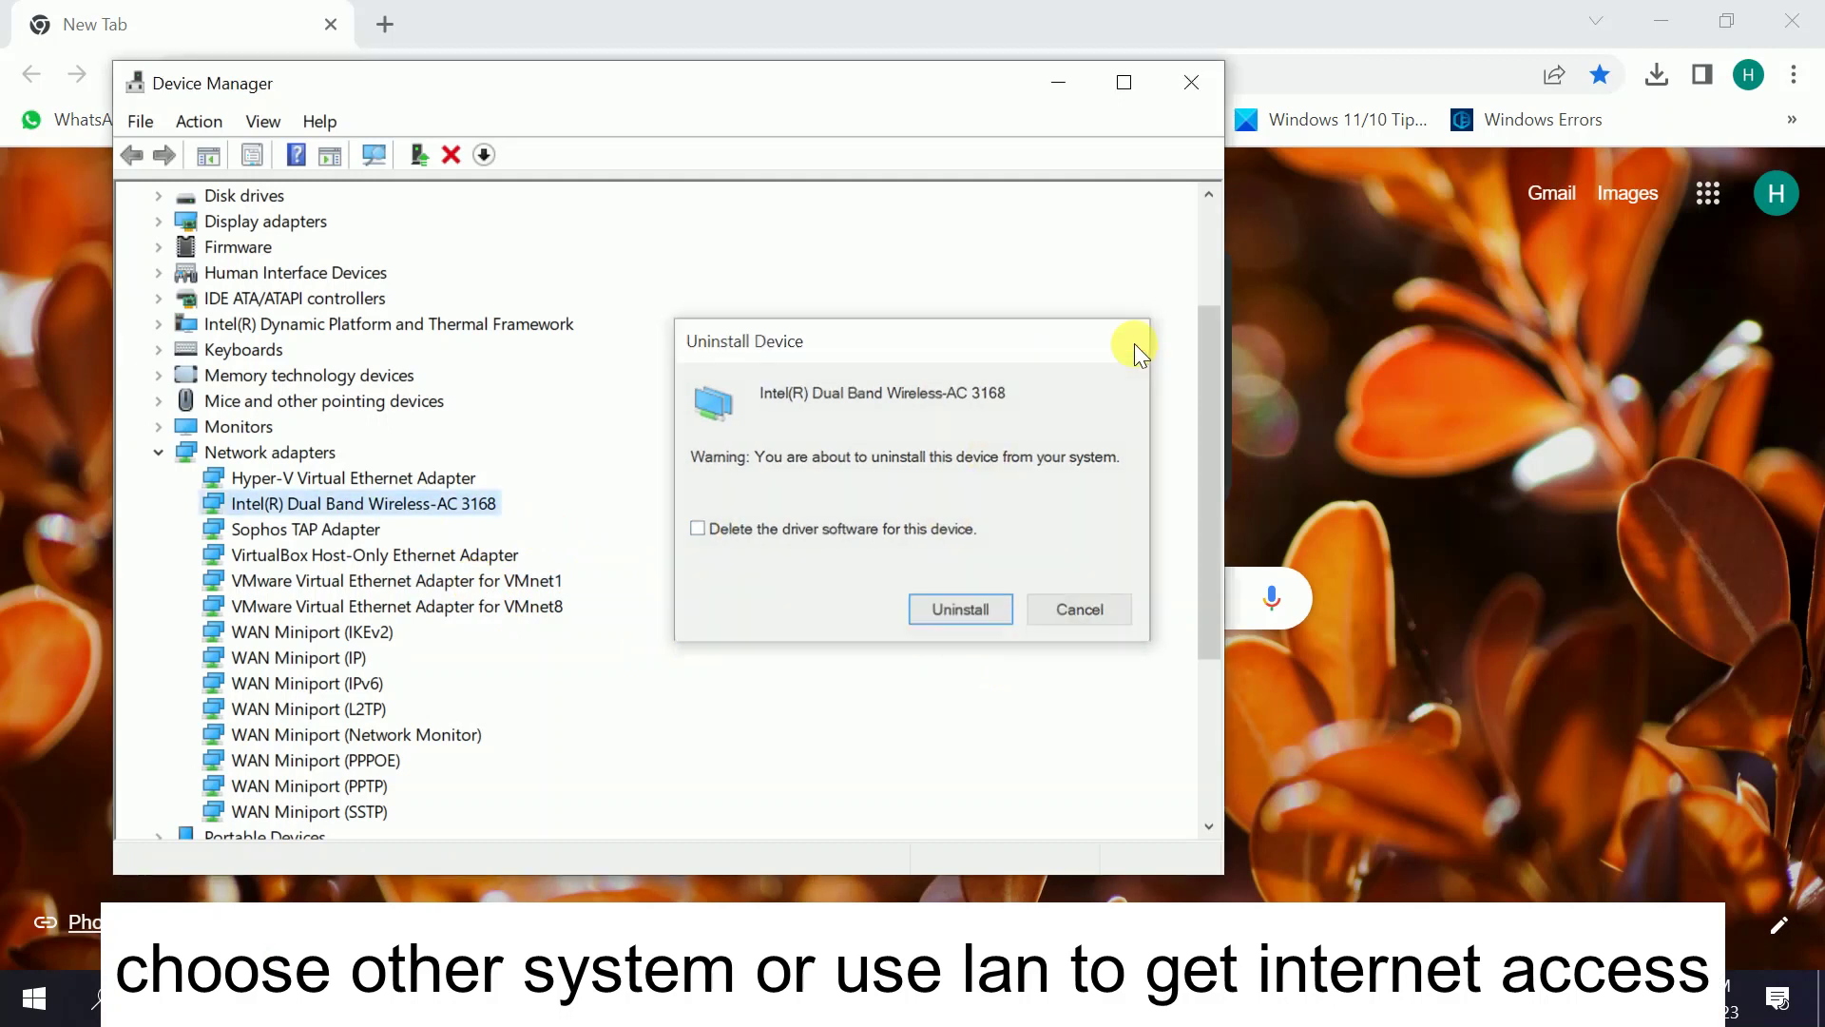
{"action": "left_click", "coordinate": [1191, 83]}
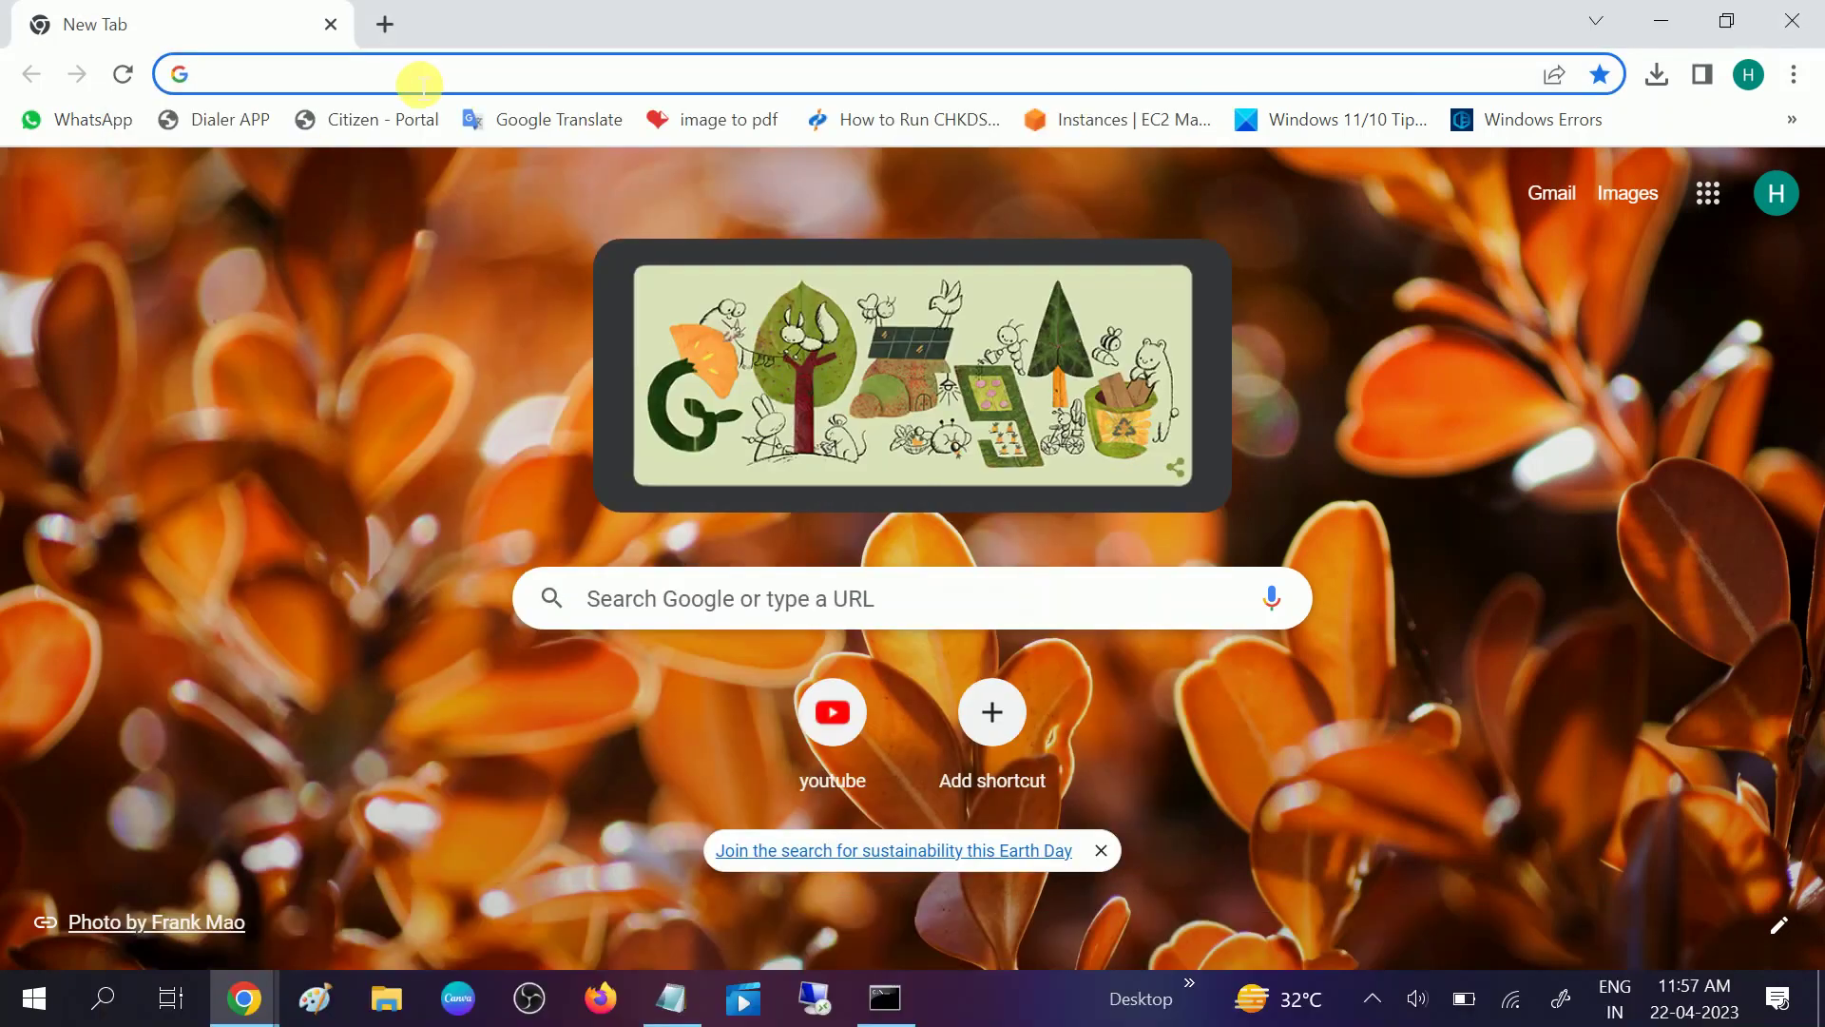
Step: Search Google for 'hp driver download', 'dell driver download' and 'lenovo drivers download' in separate tabs
{"action": "left_click", "coordinate": [419, 76]}
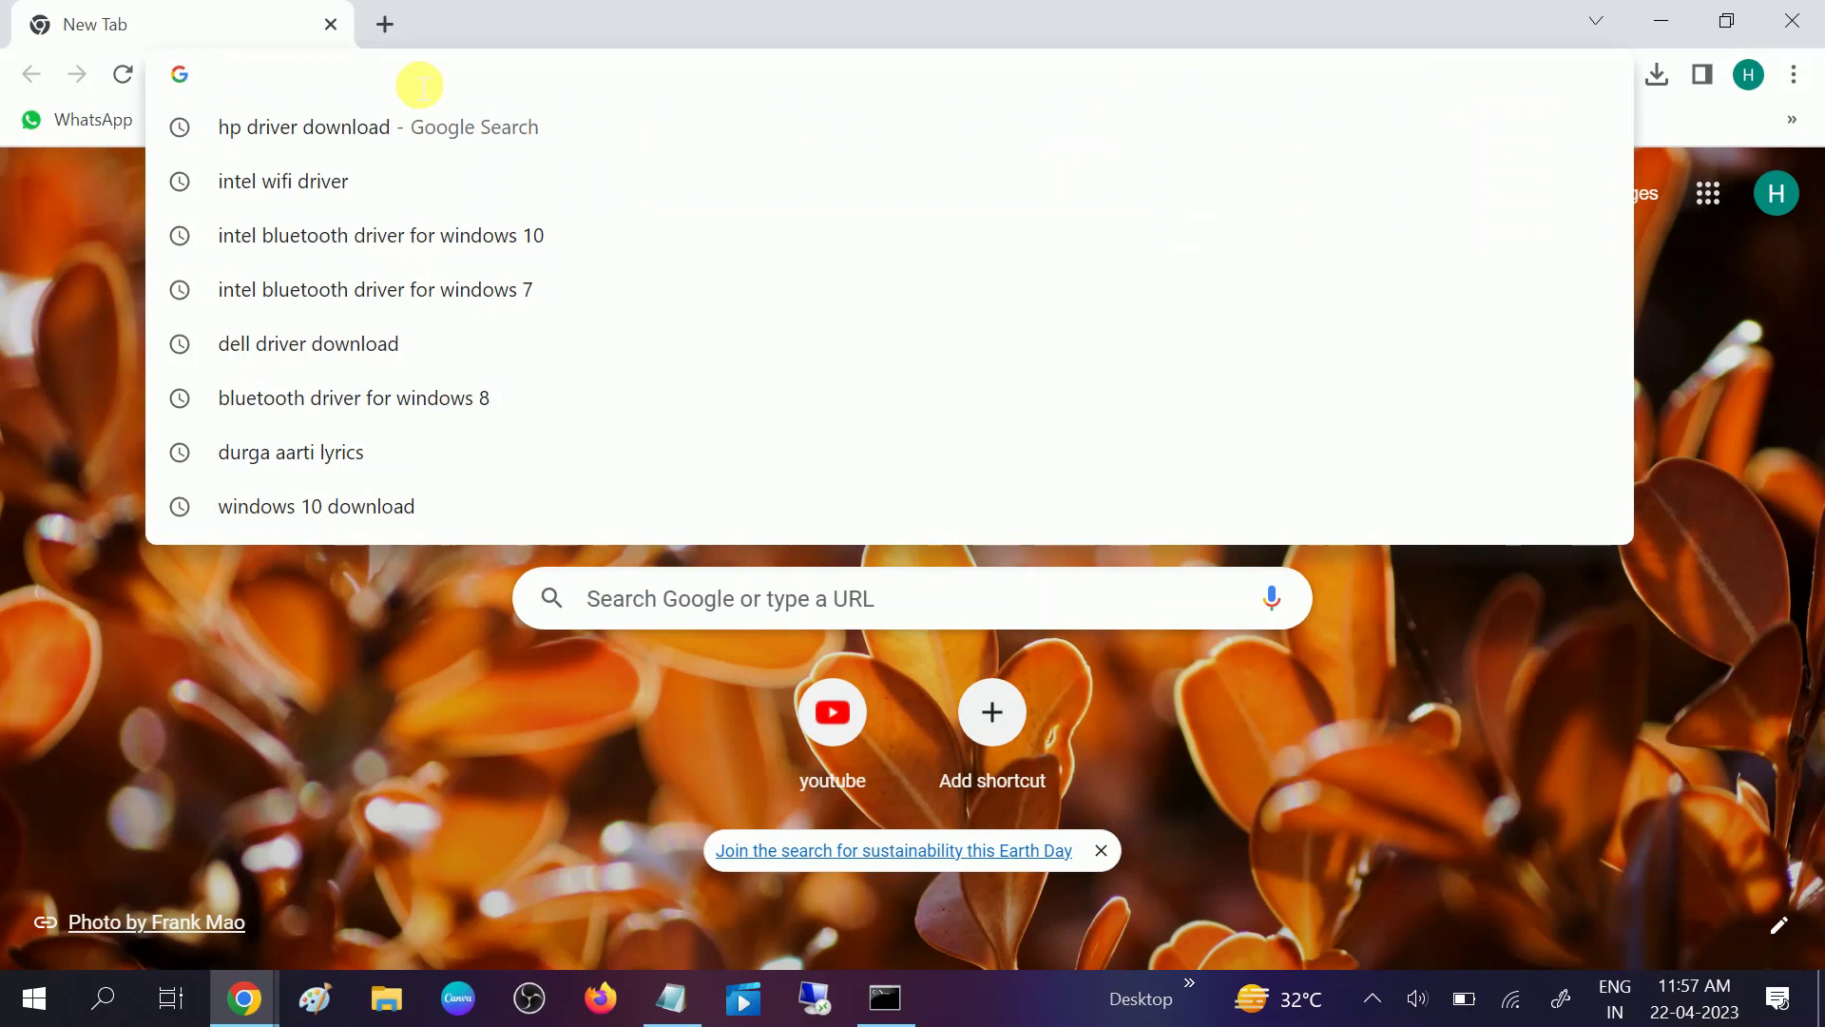
{"action": "type", "text": "hp"}
{"action": "key", "text": "Right"}
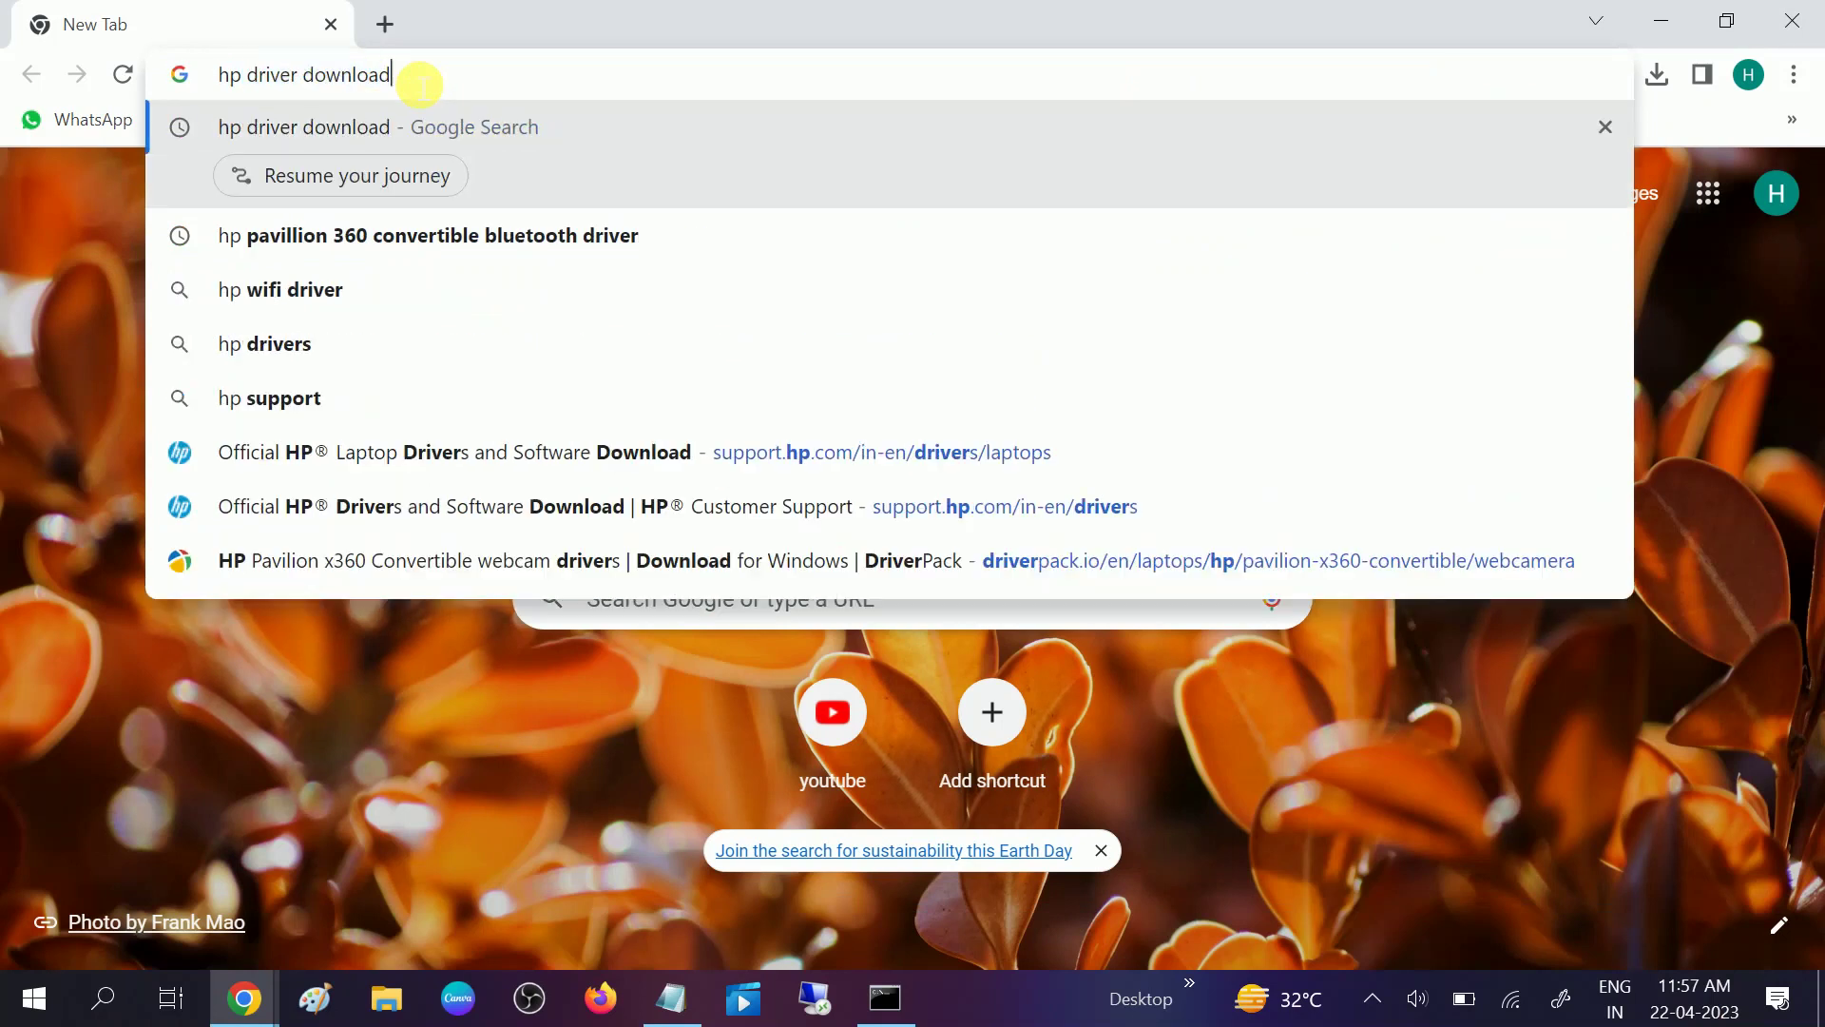
{"action": "key", "text": "Return"}
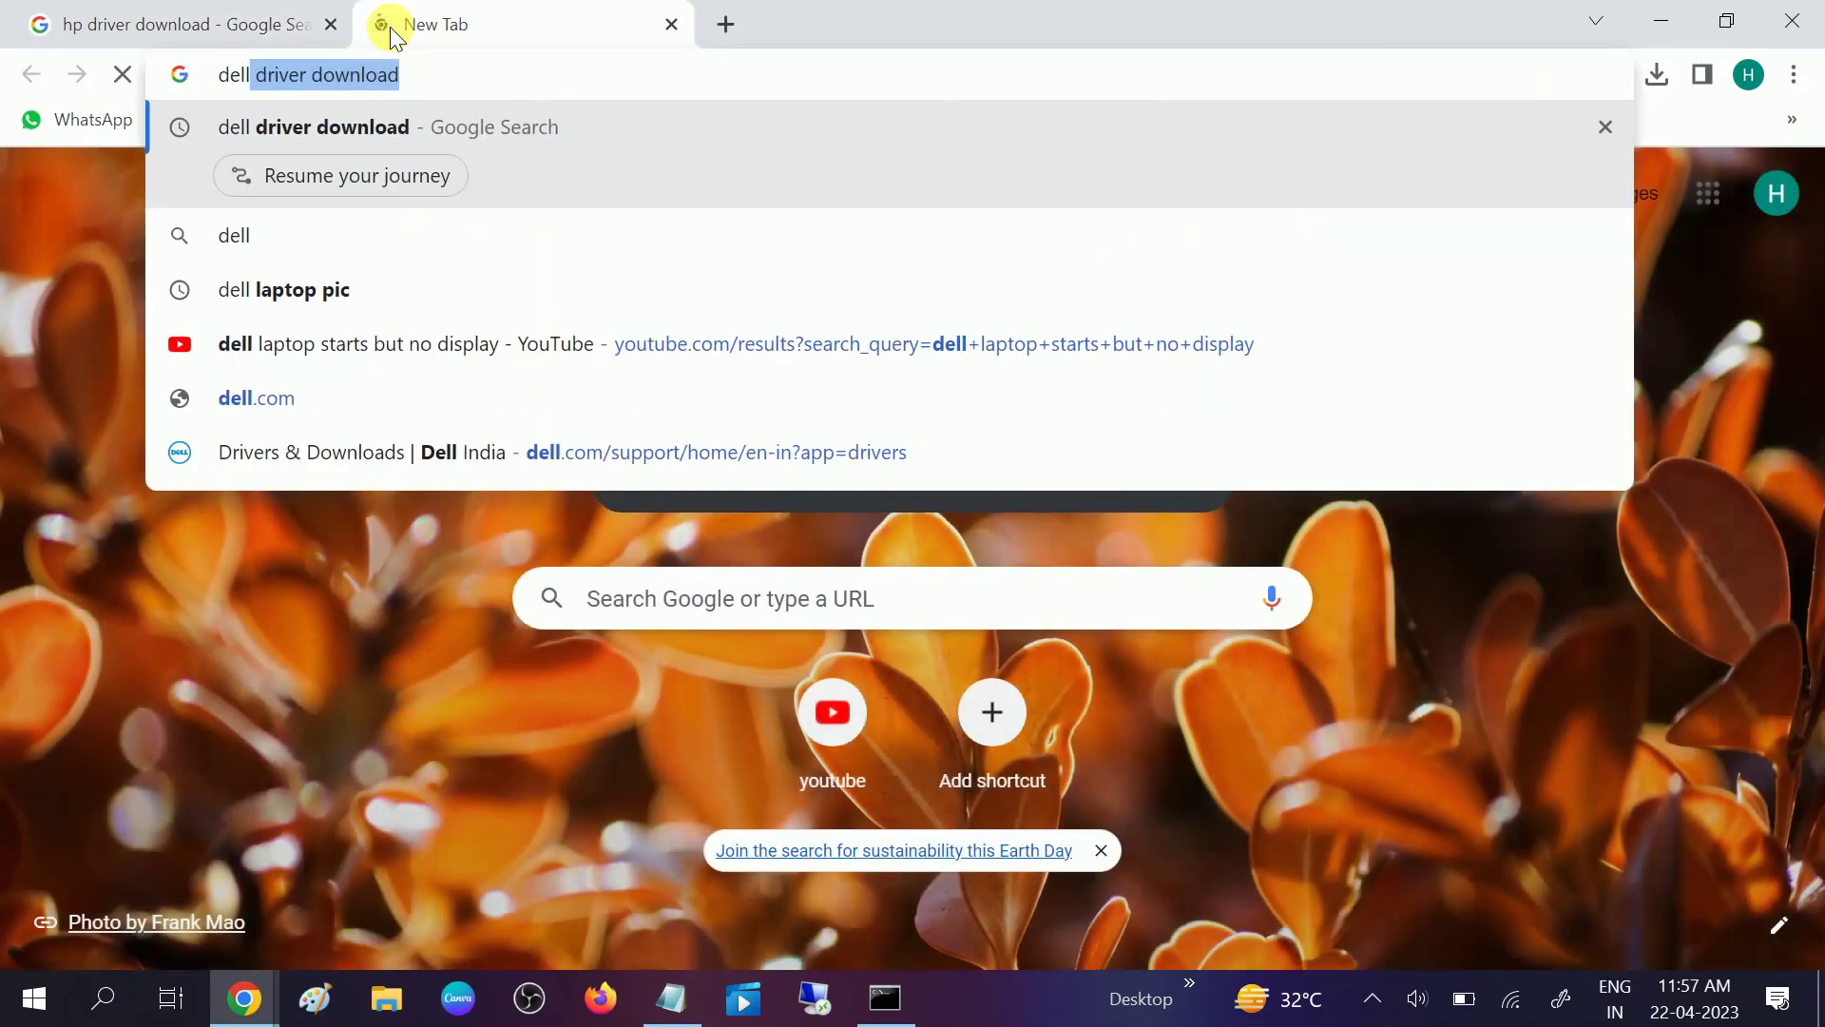
{"action": "key", "text": "Return"}
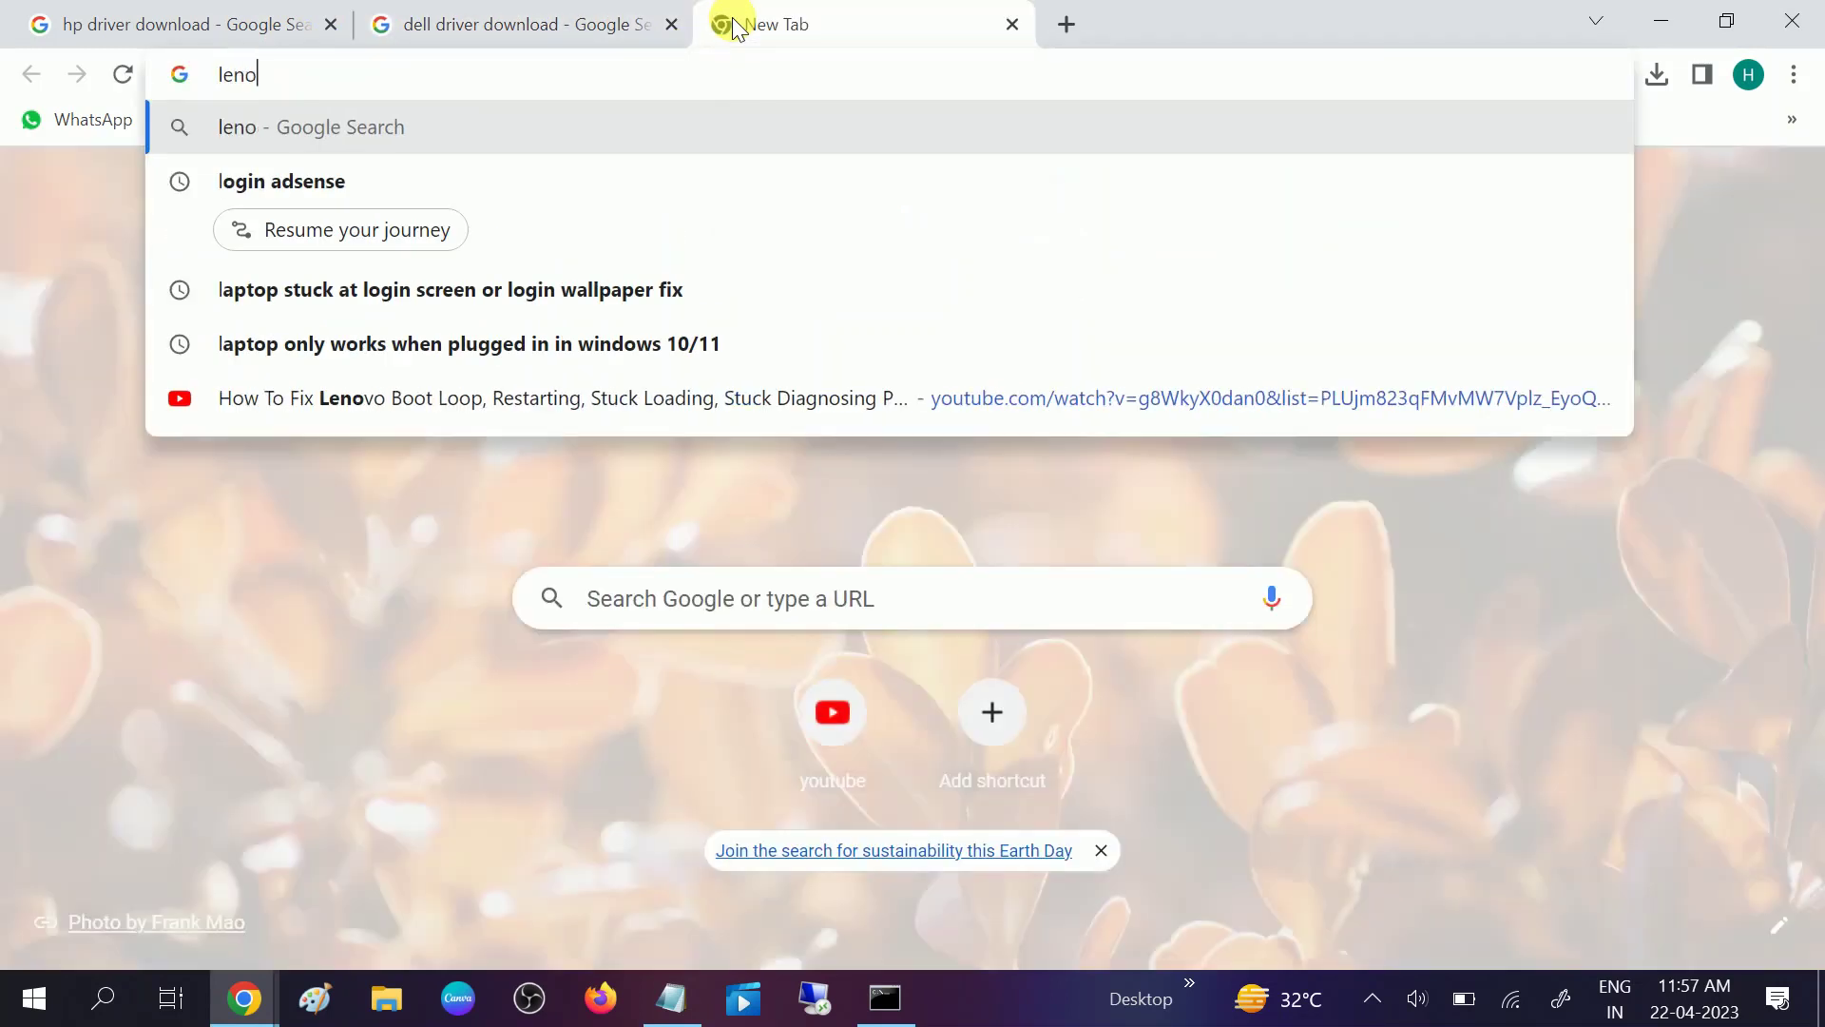
{"action": "type", "text": "drive"}
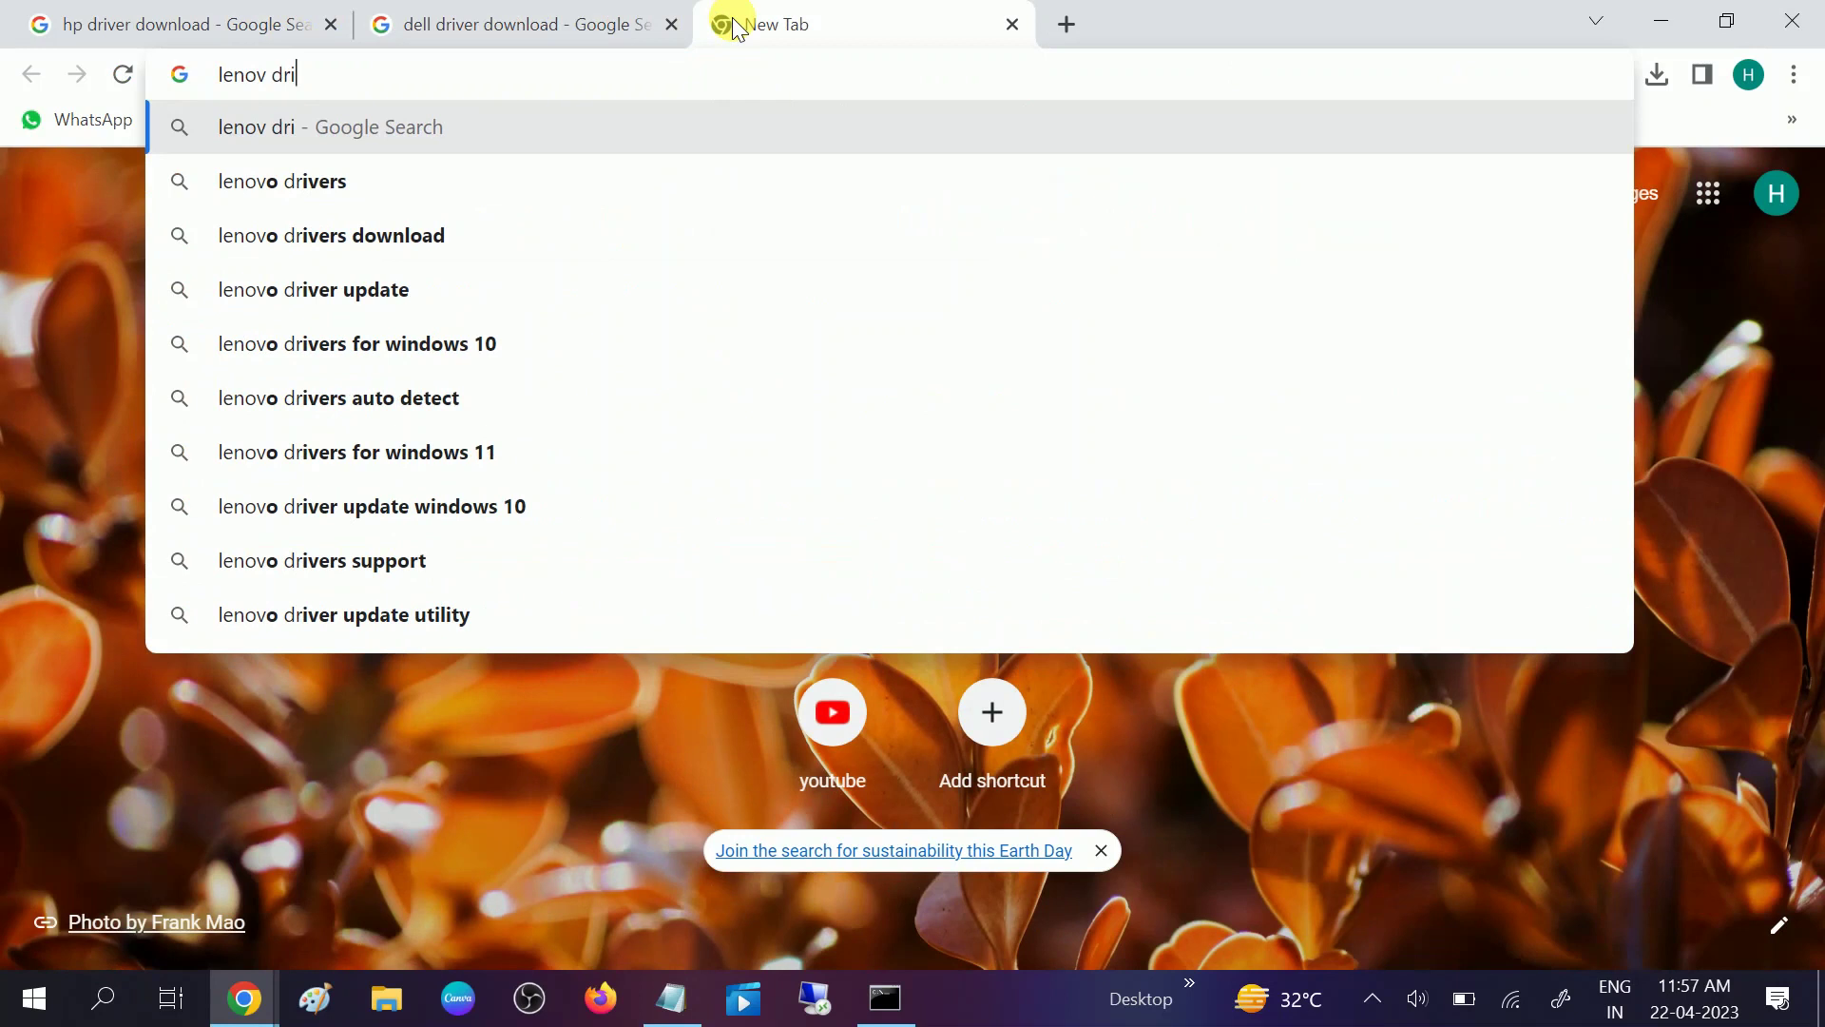
{"action": "type", "text": "r"}
{"action": "key", "text": "Down"}
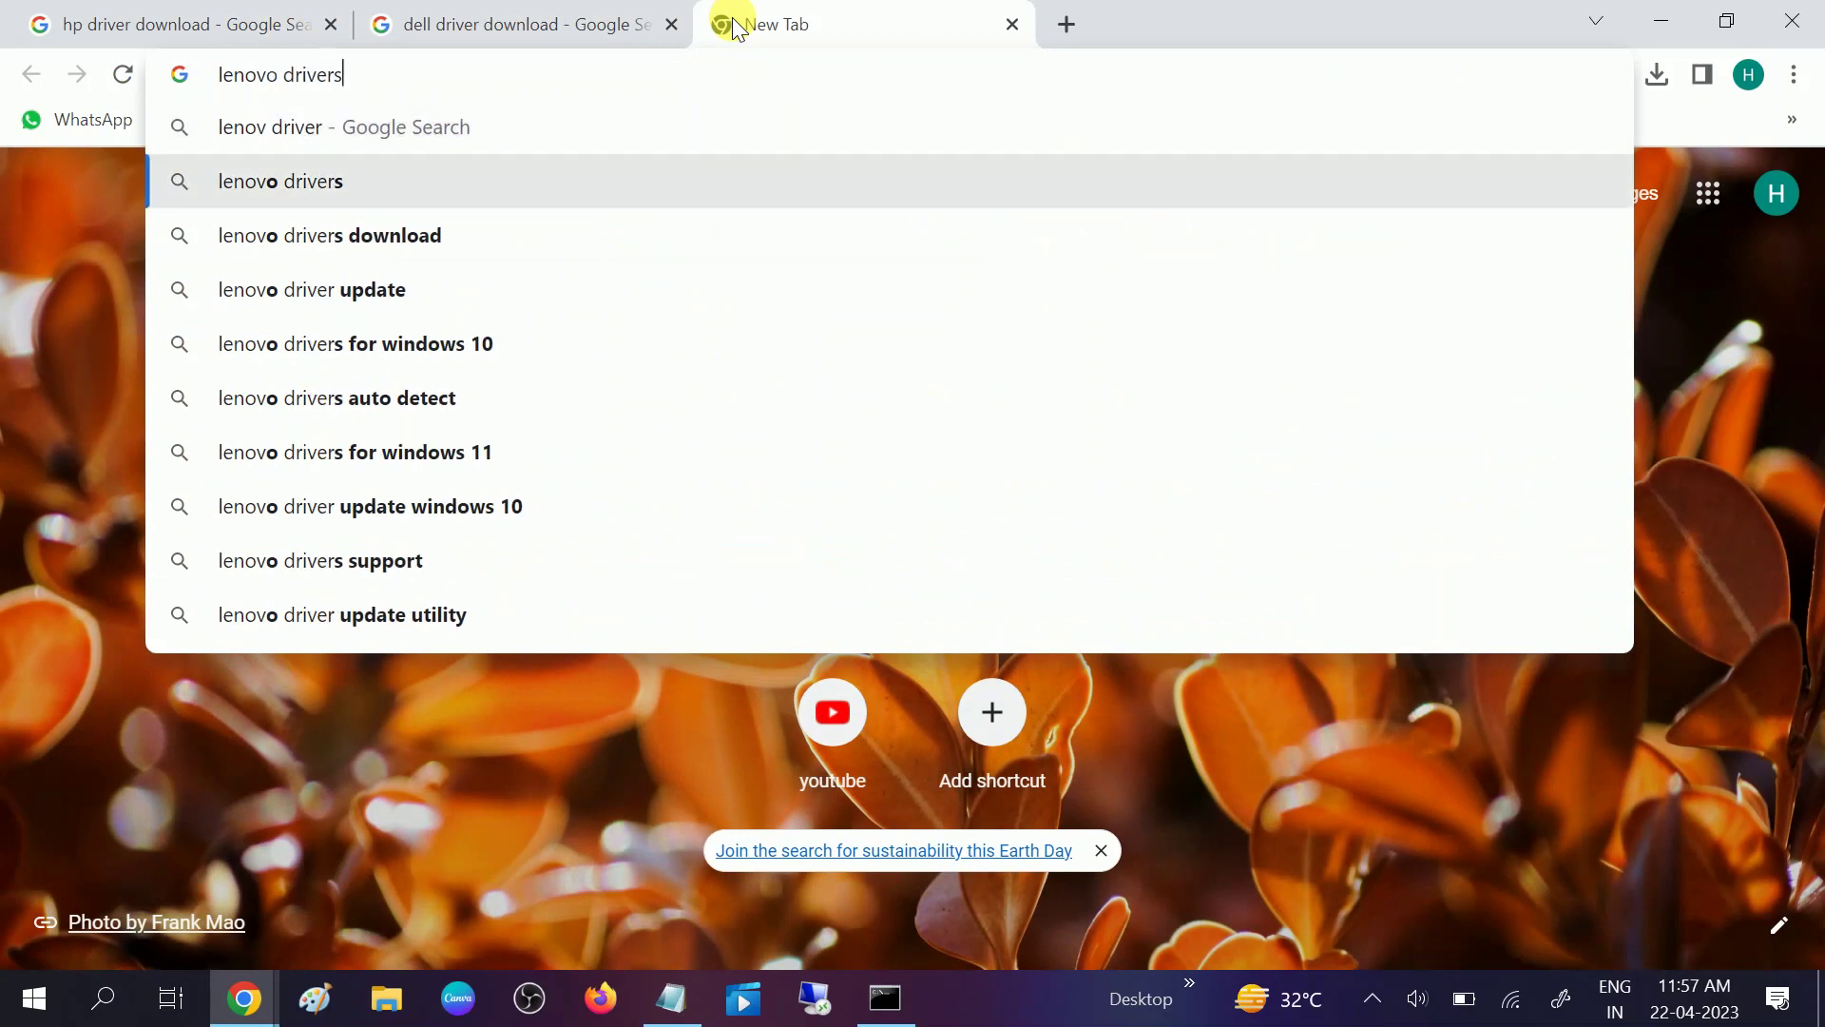
{"action": "key", "text": "Down"}
{"action": "key", "text": "Return"}
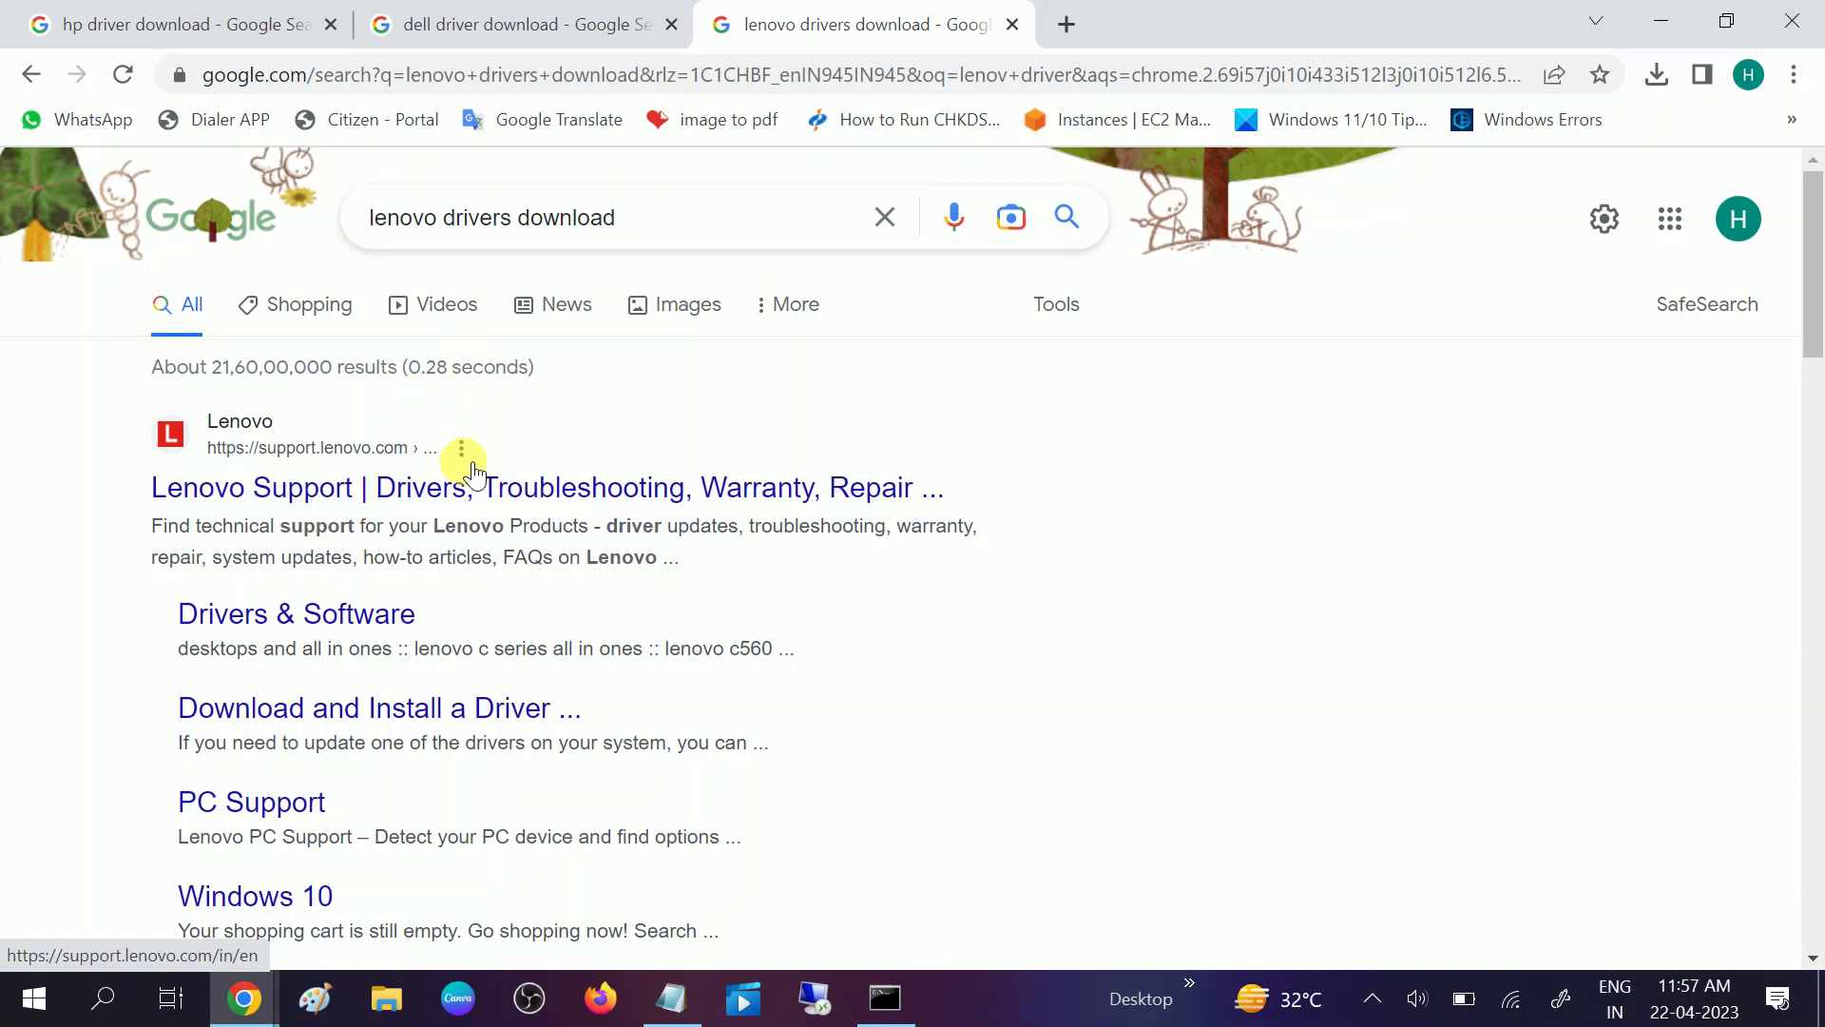
{"action": "left_click", "coordinate": [190, 24]}
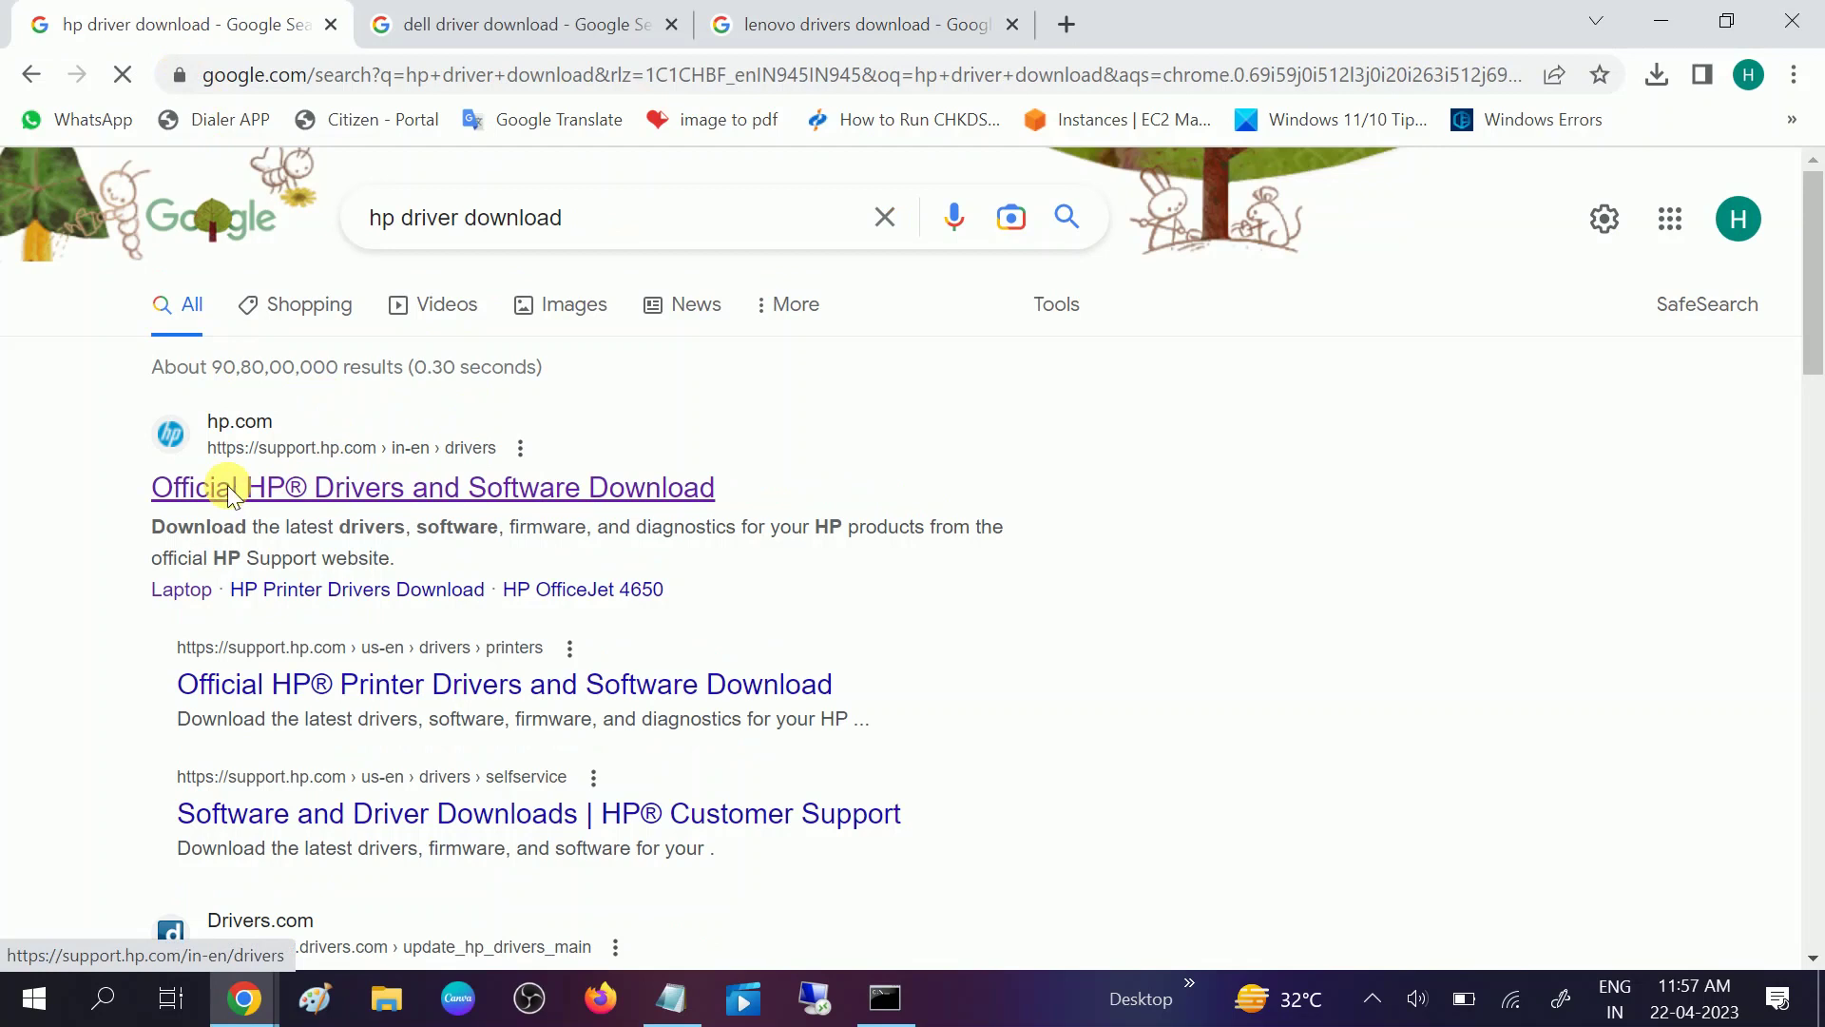
Step: Open HP's official drivers page, dismiss the Windows 11 popup, and choose Laptop for serial-number lookup
{"action": "left_click", "coordinate": [226, 484]}
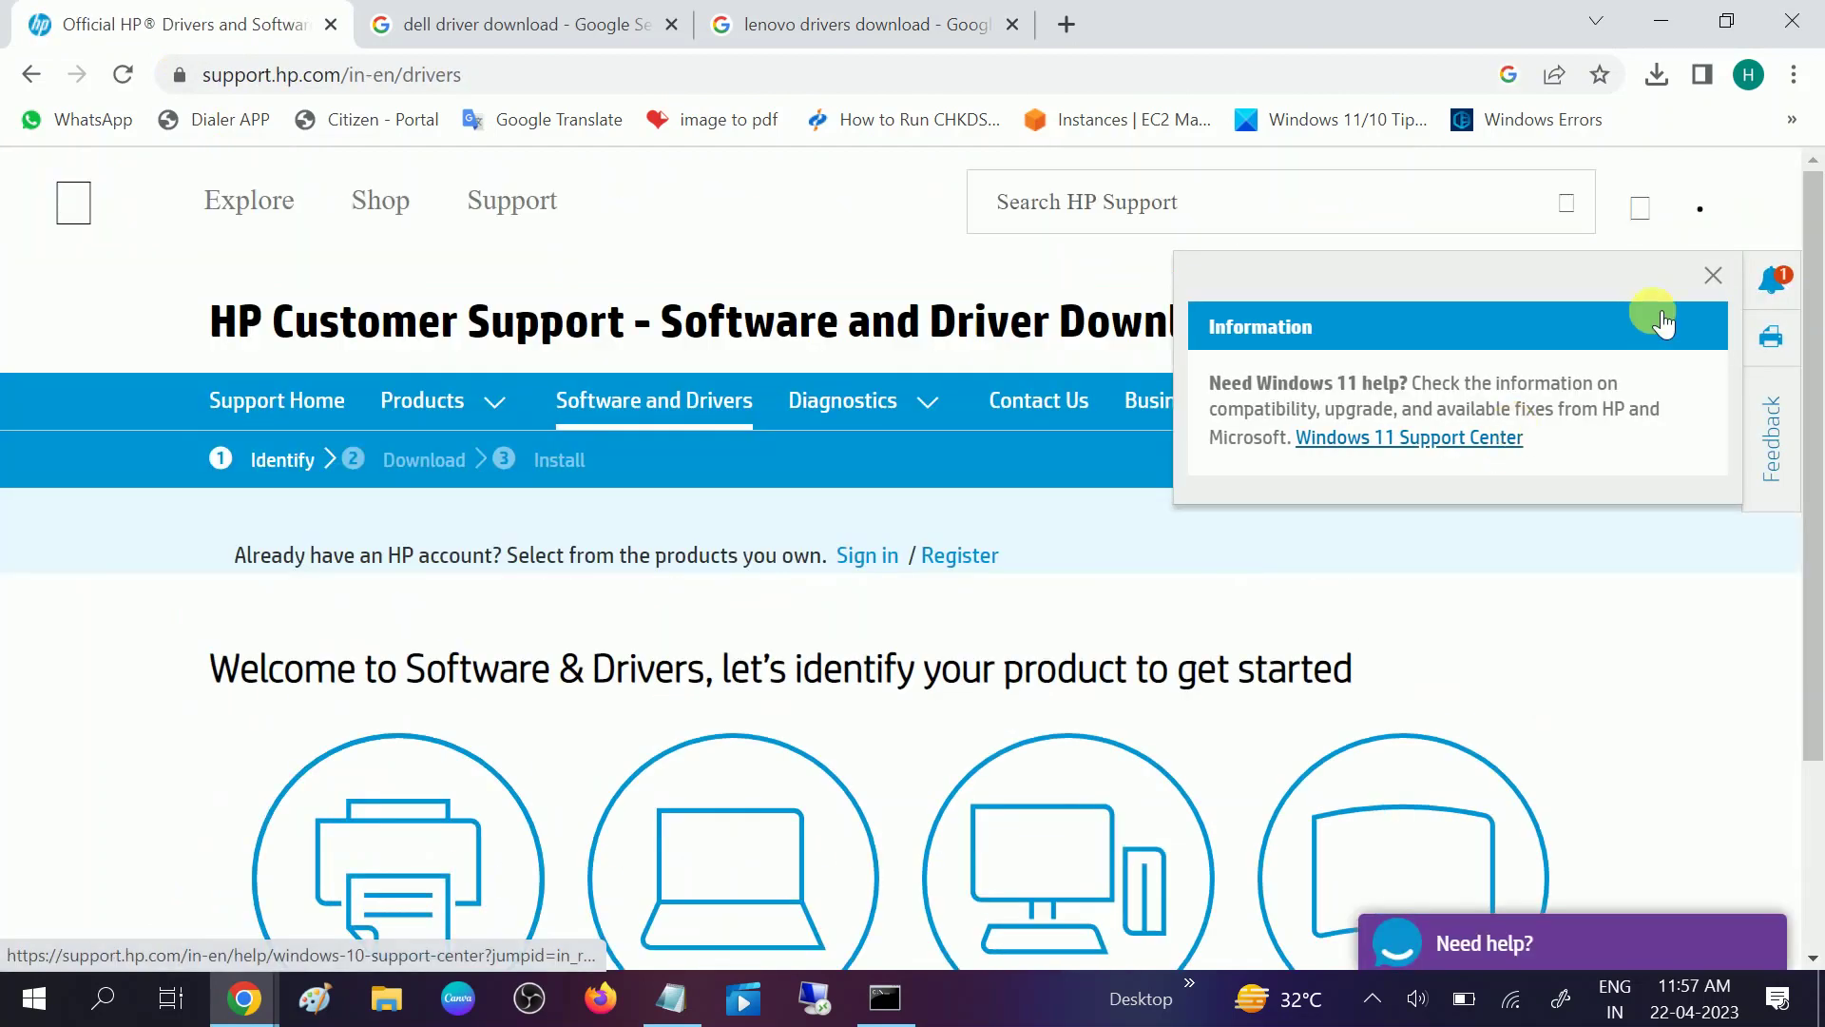
{"action": "left_click", "coordinate": [1713, 276]}
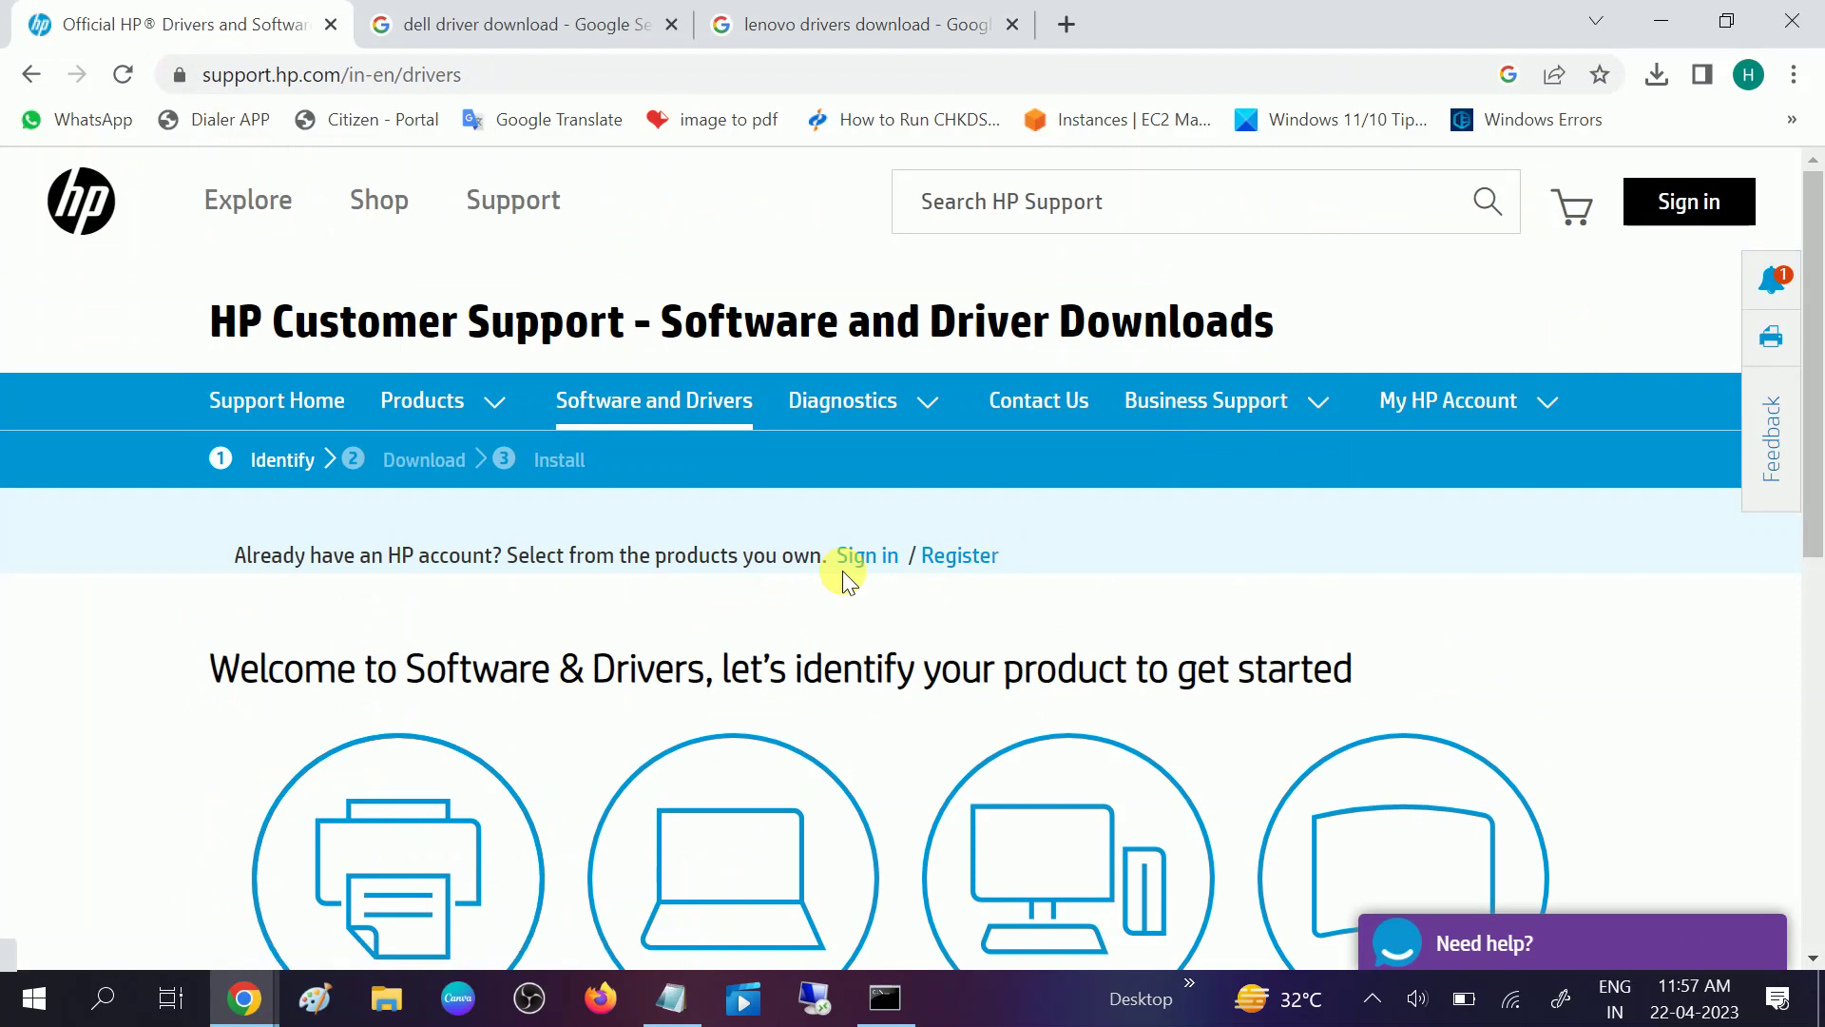
{"action": "scroll", "coordinate": [842, 570], "scroll_direction": "down", "scroll_amount": 4}
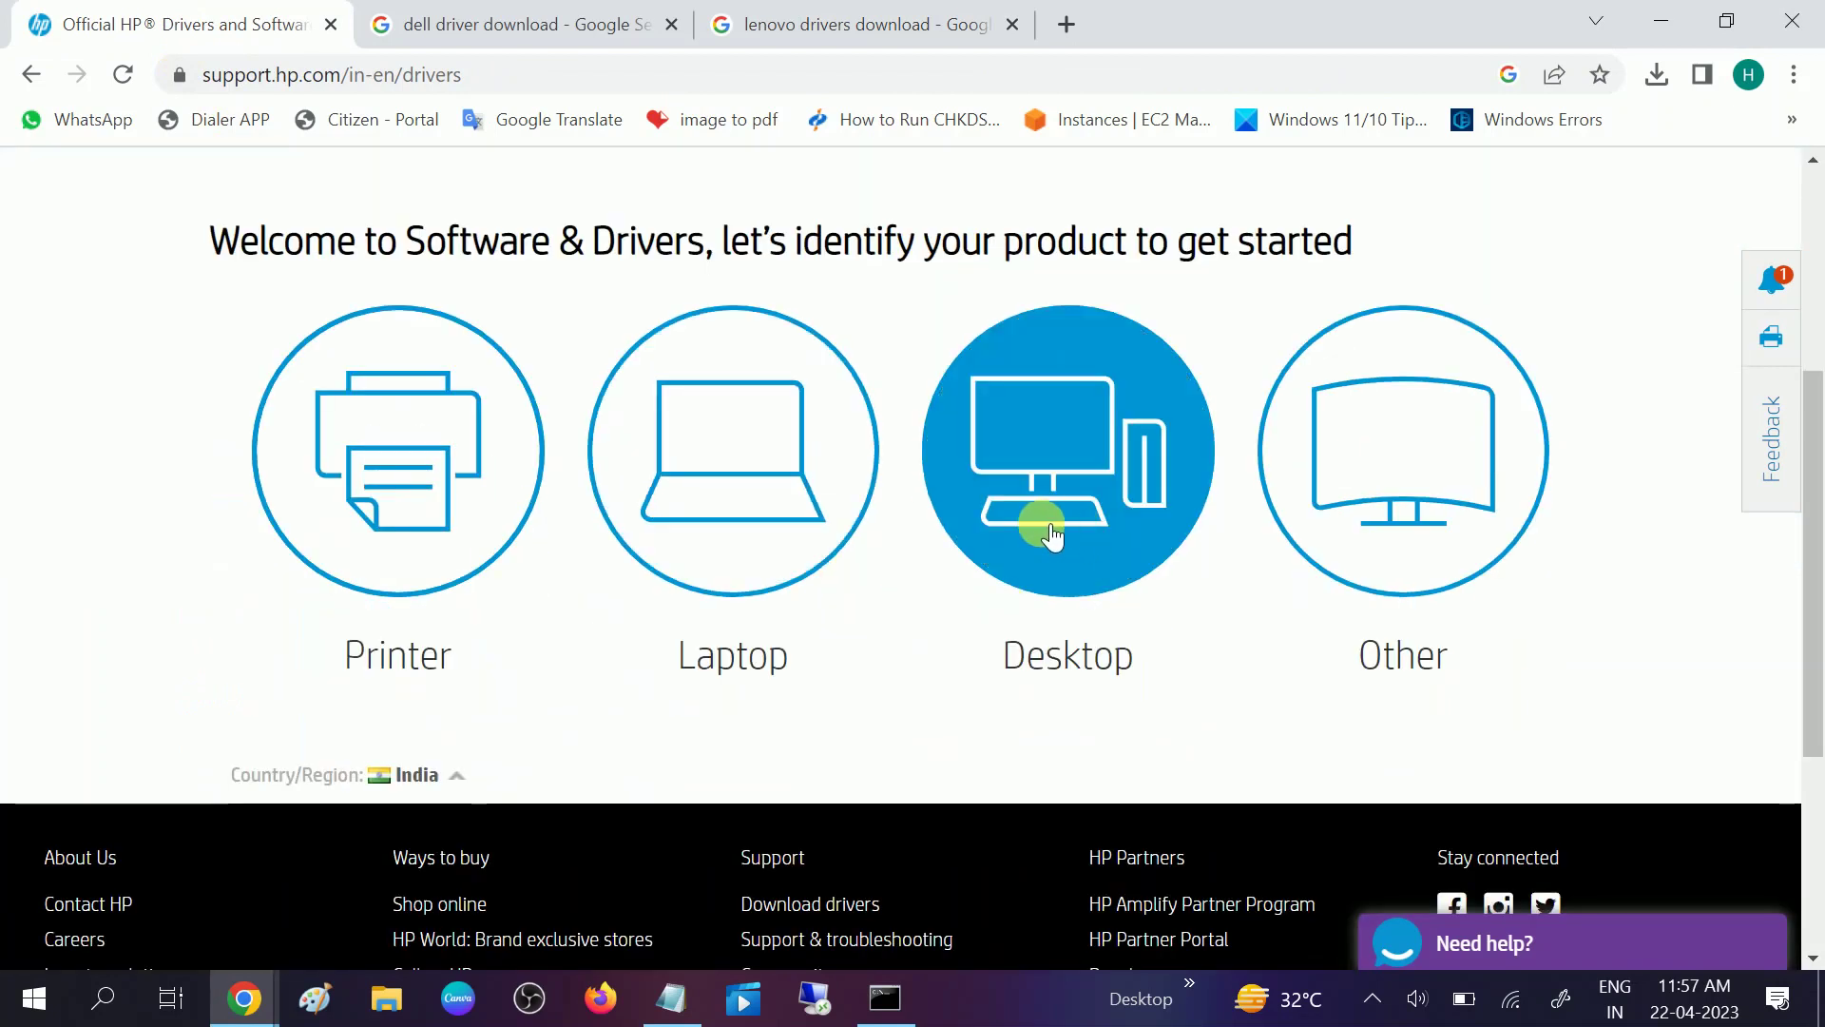
{"action": "left_click", "coordinate": [750, 526]}
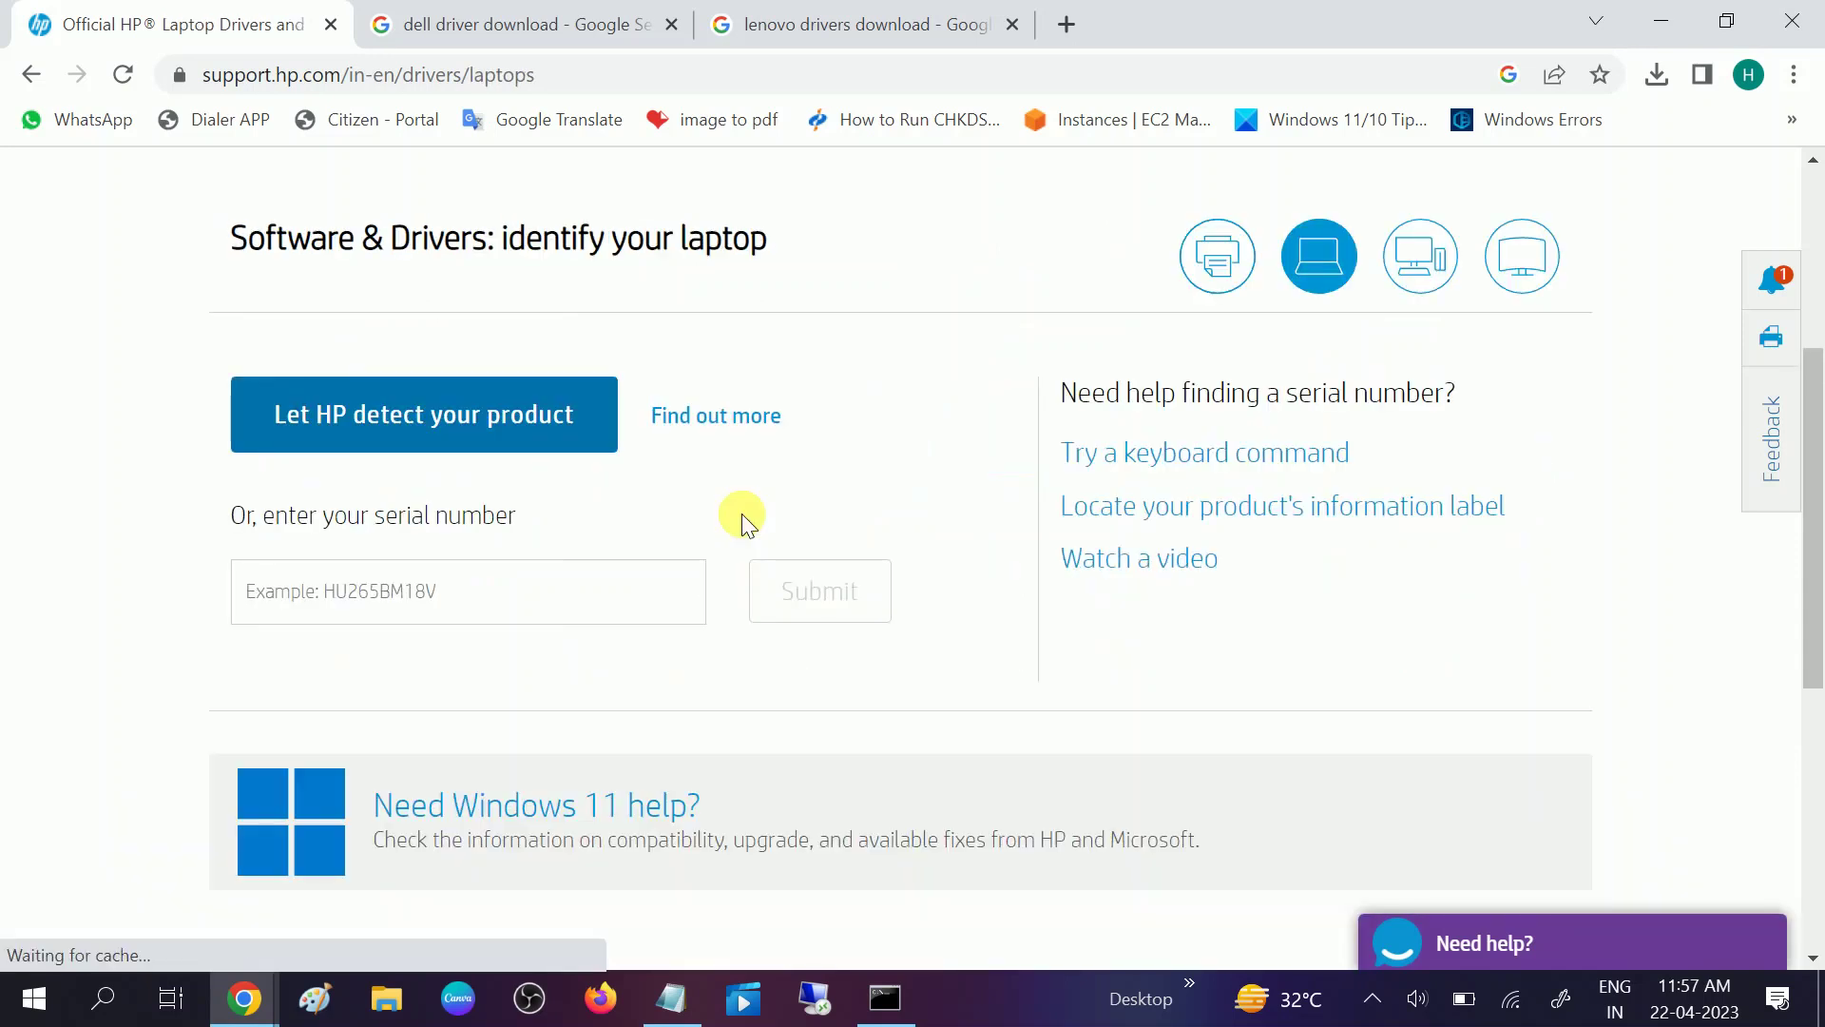
{"action": "left_click", "coordinate": [328, 598]}
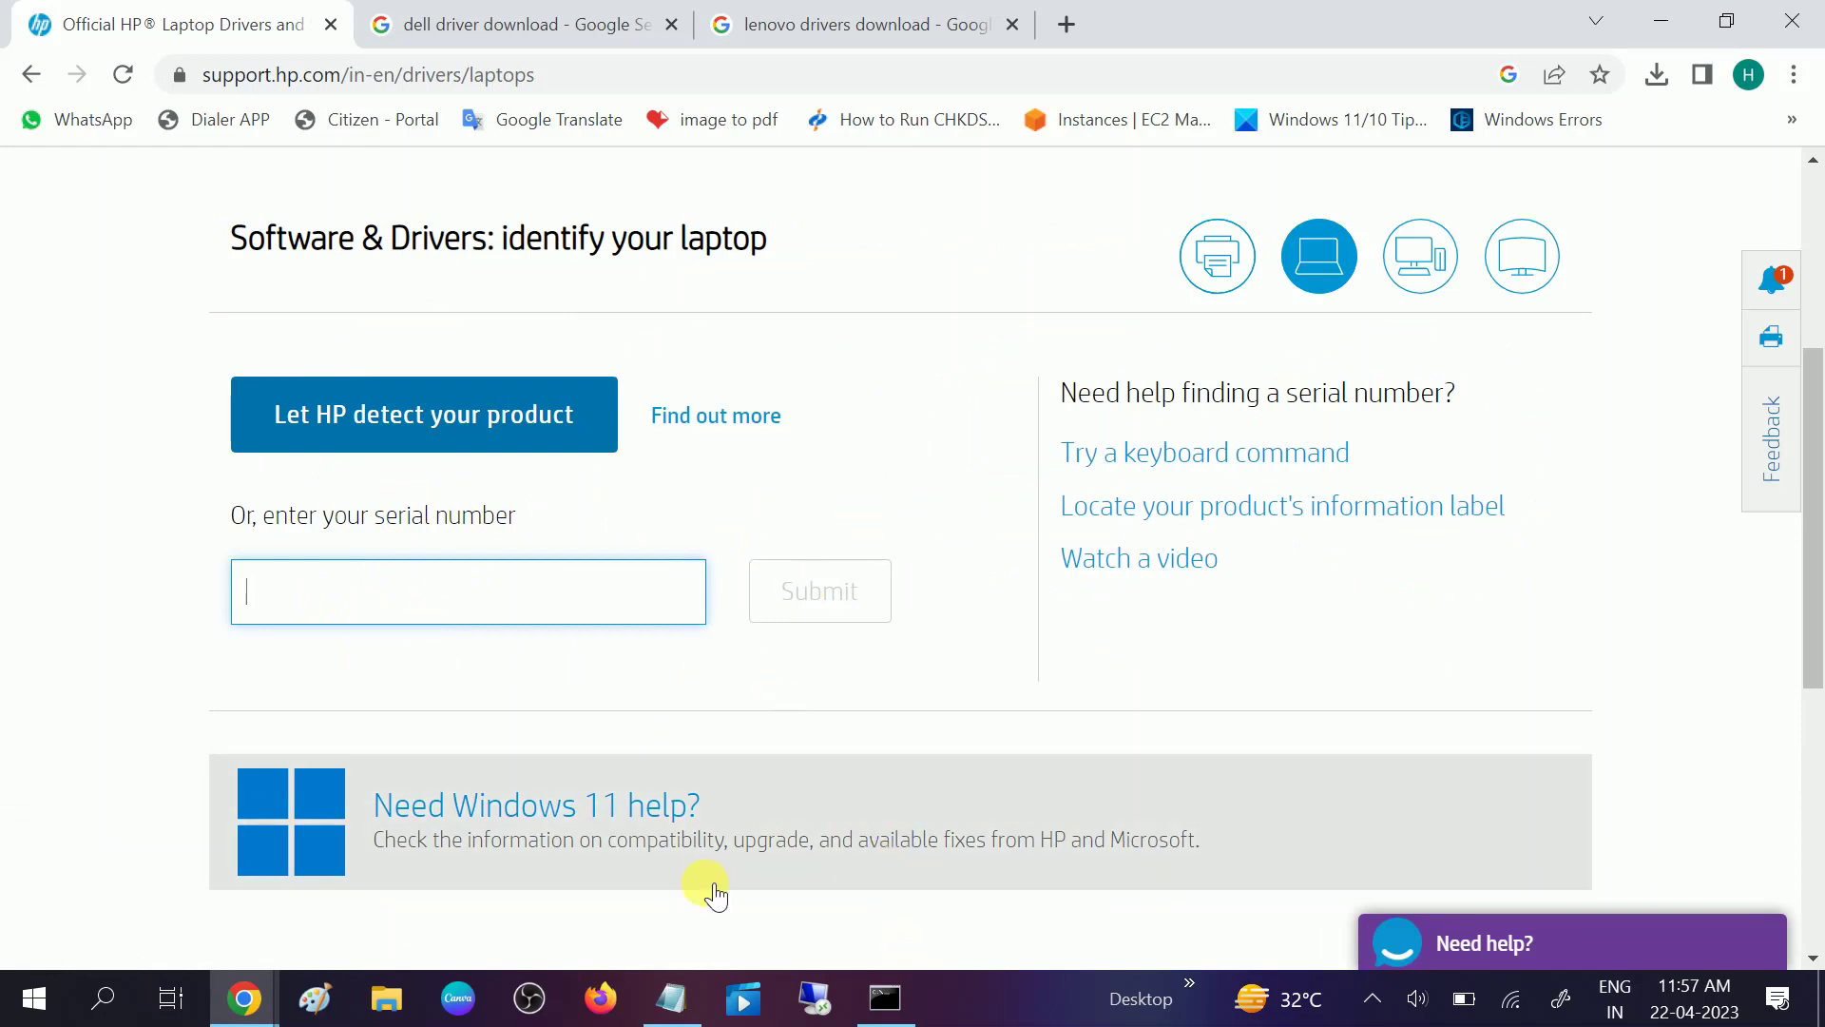
{"action": "left_click", "coordinate": [671, 997]}
Step: Copy the 'wmic bios get serialnumber' command from the note and launch Command Prompt via cmd
{"action": "right_click", "coordinate": [955, 290]}
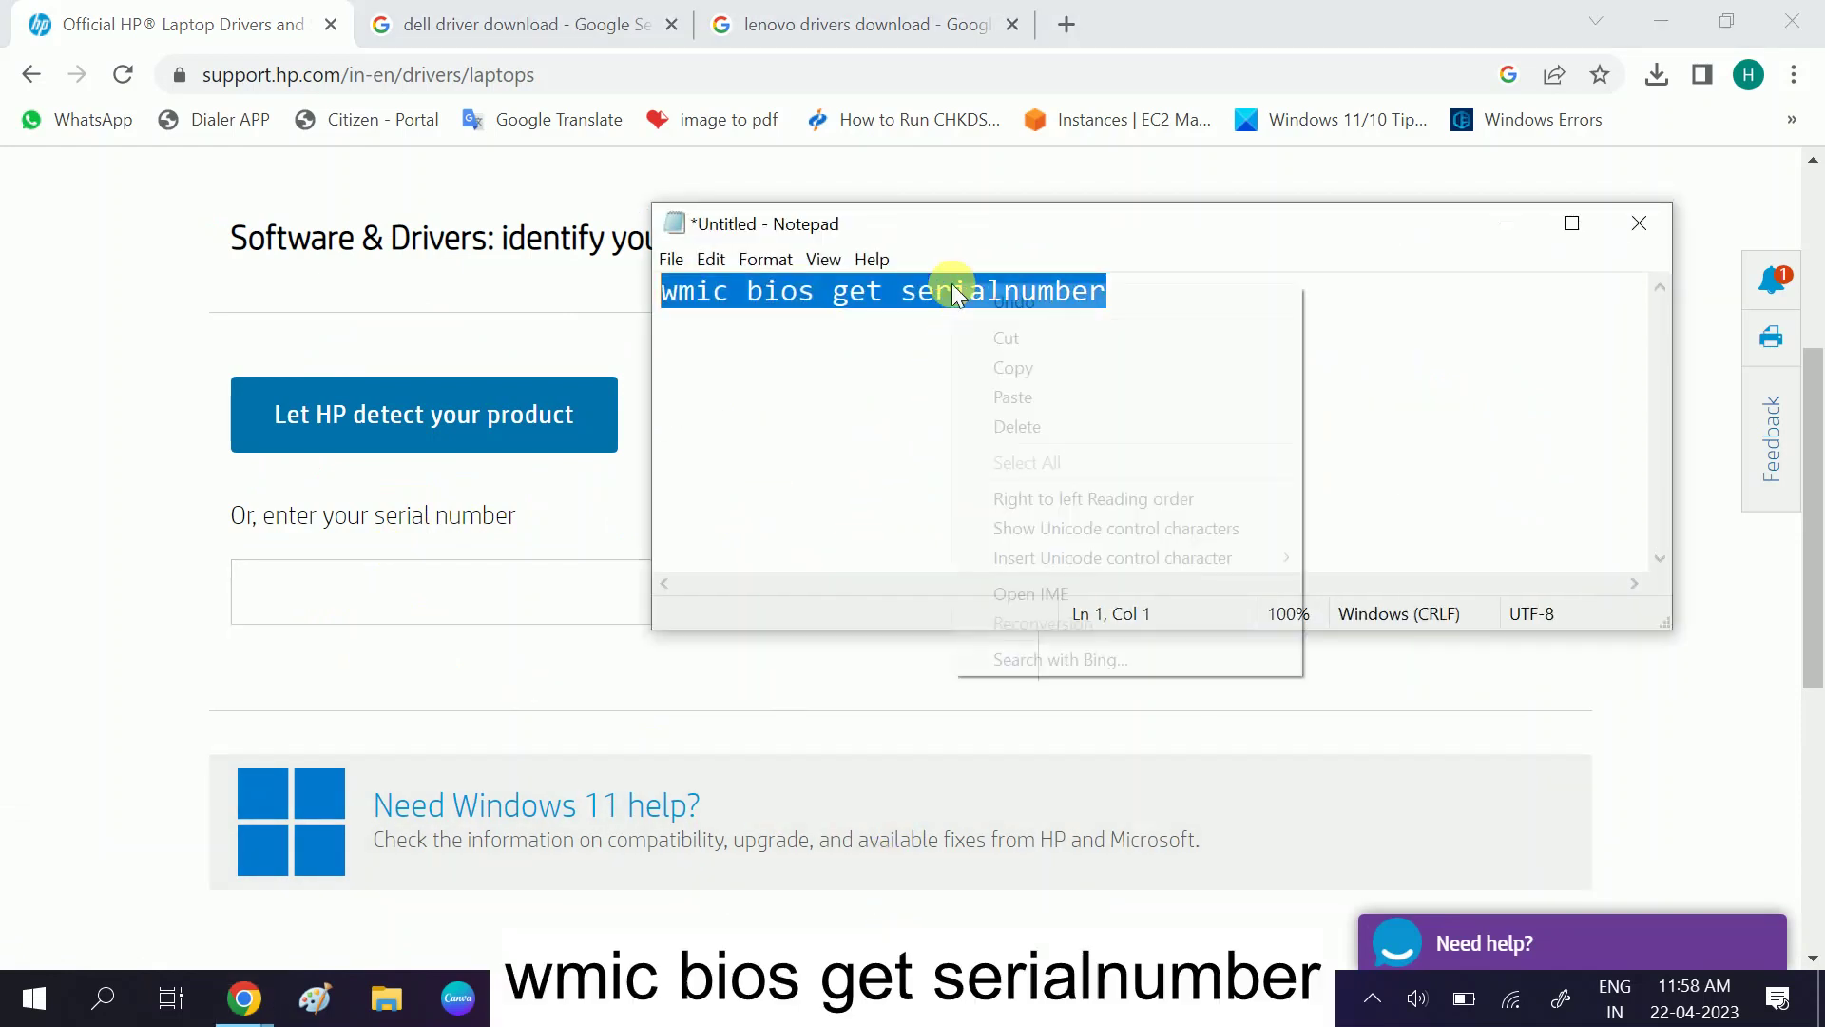
{"action": "left_click", "coordinate": [1031, 372]}
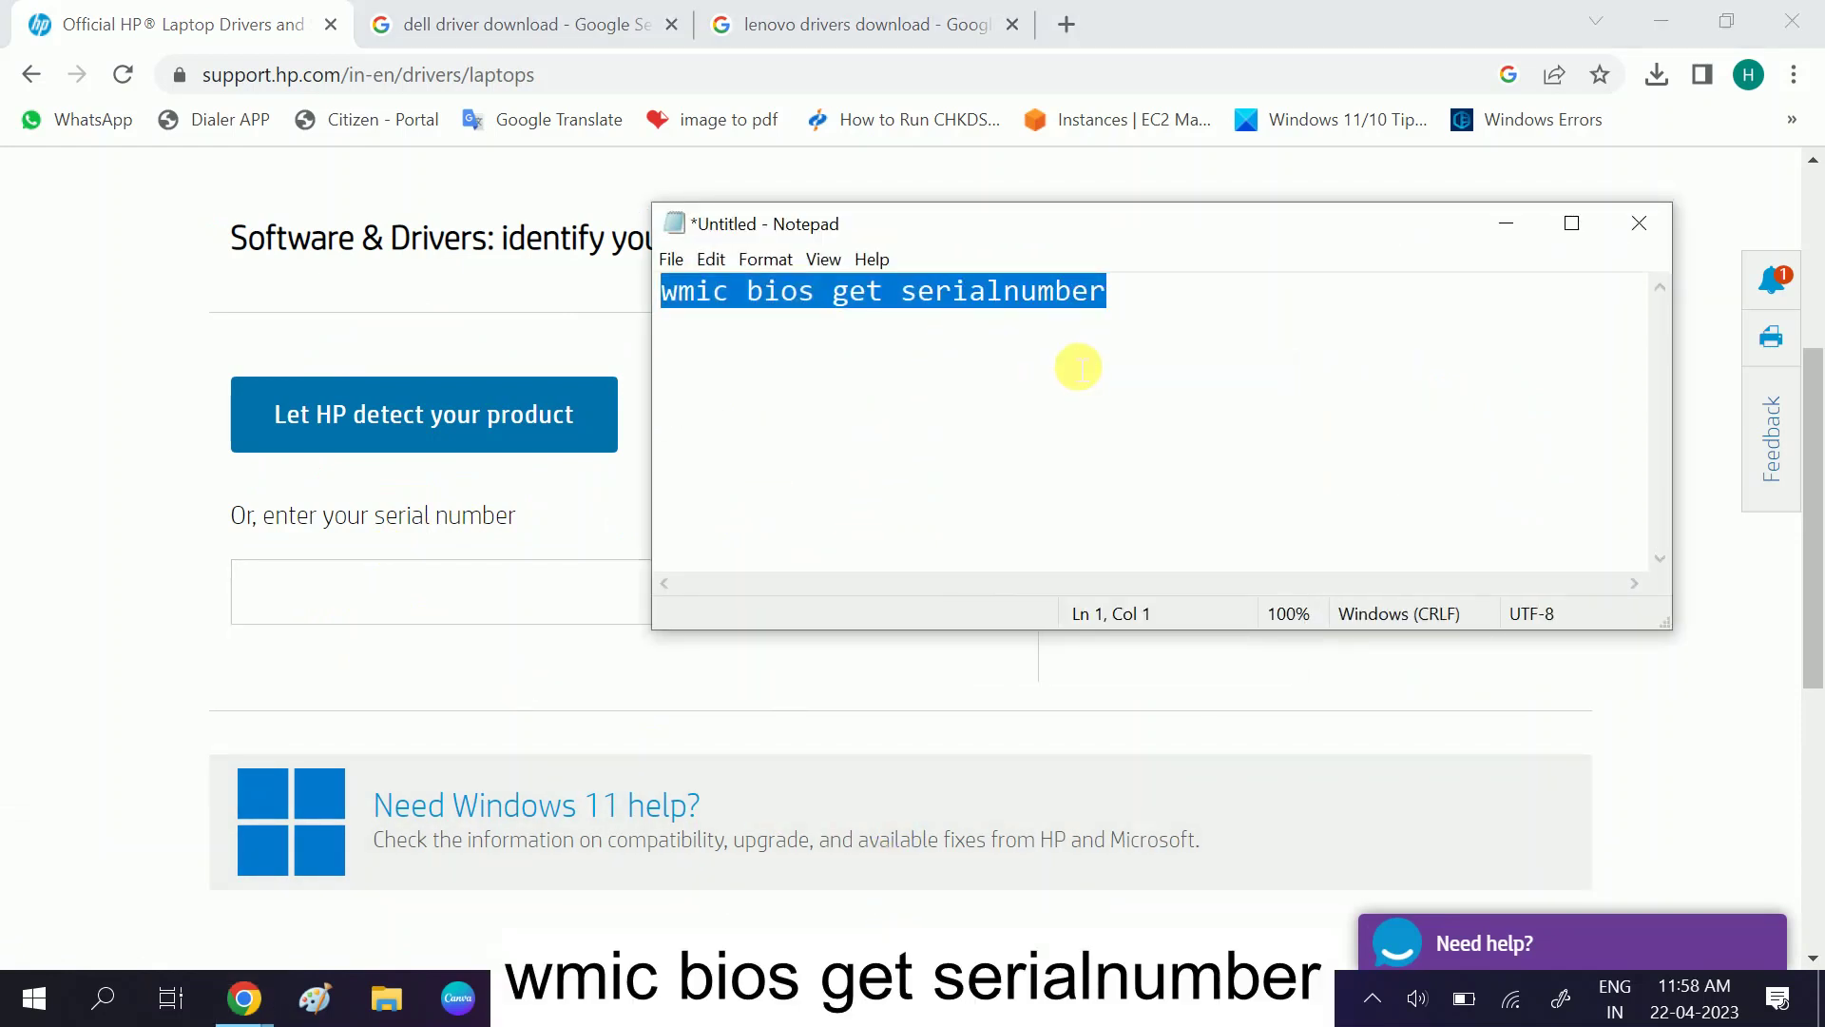
{"action": "left_click", "coordinate": [1508, 224]}
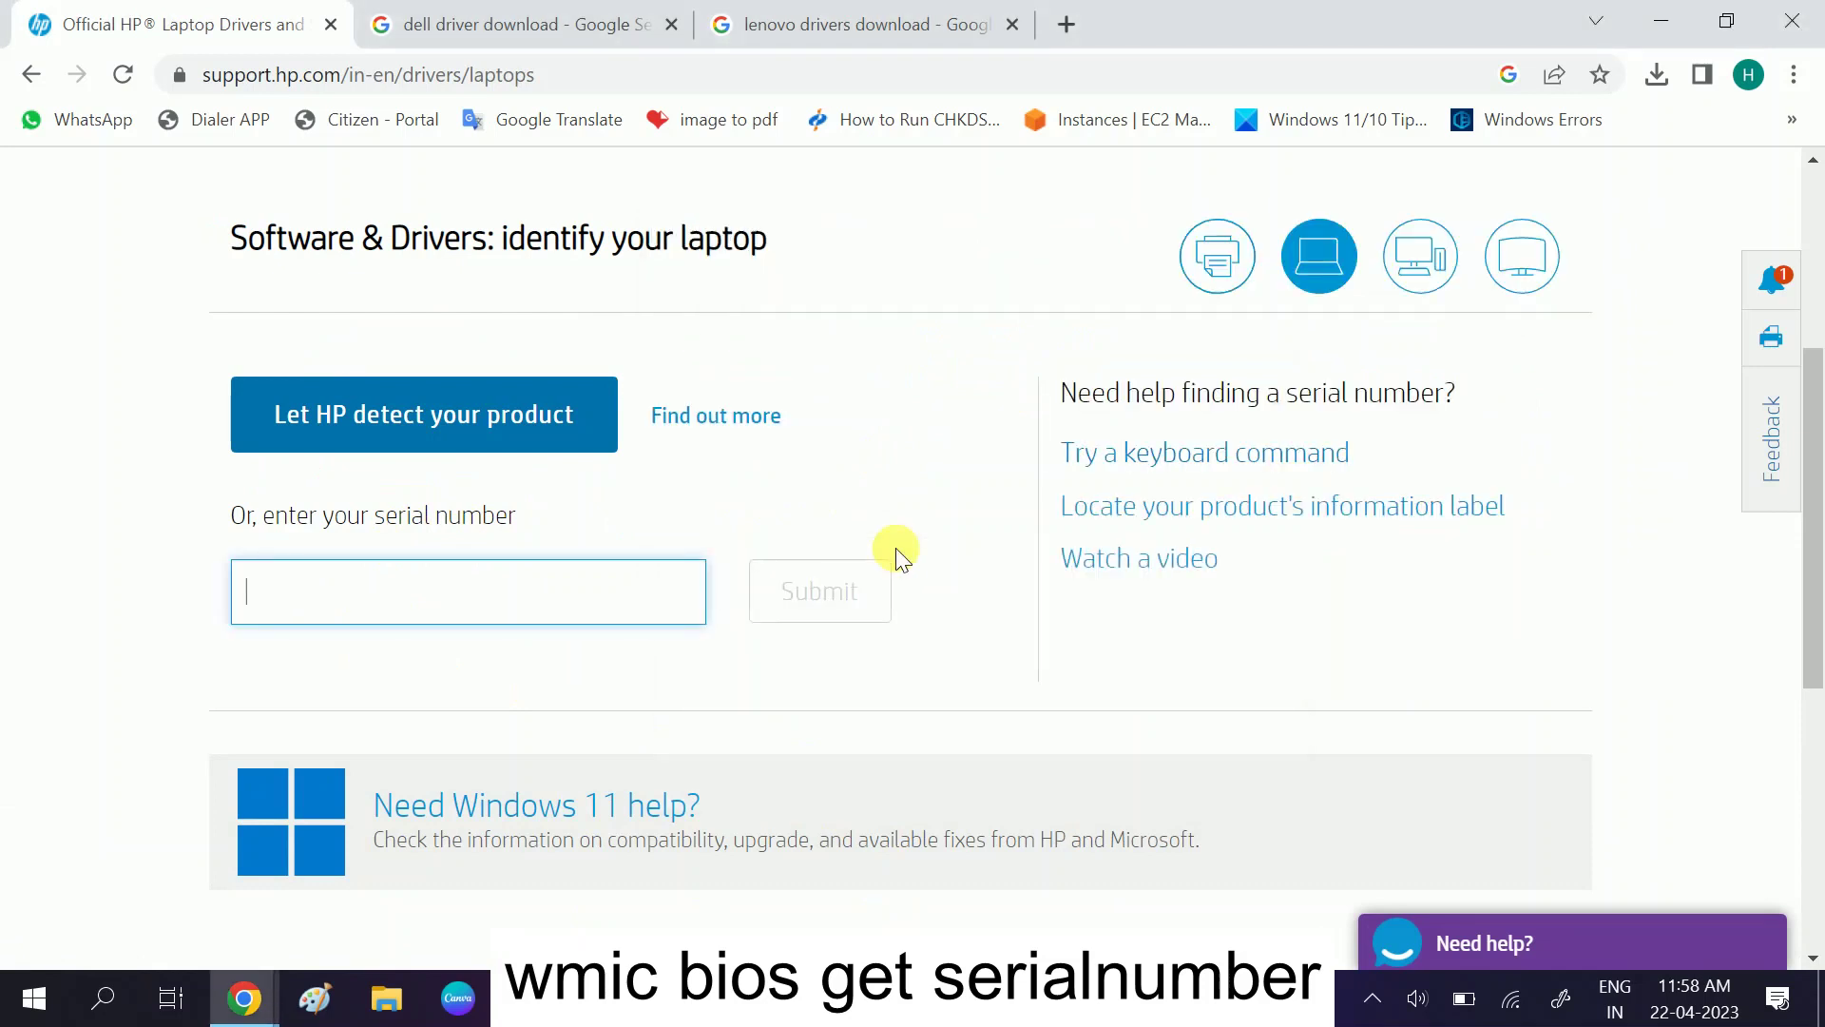
{"action": "key", "text": "super+r"}
{"action": "type", "text": "cmd"}
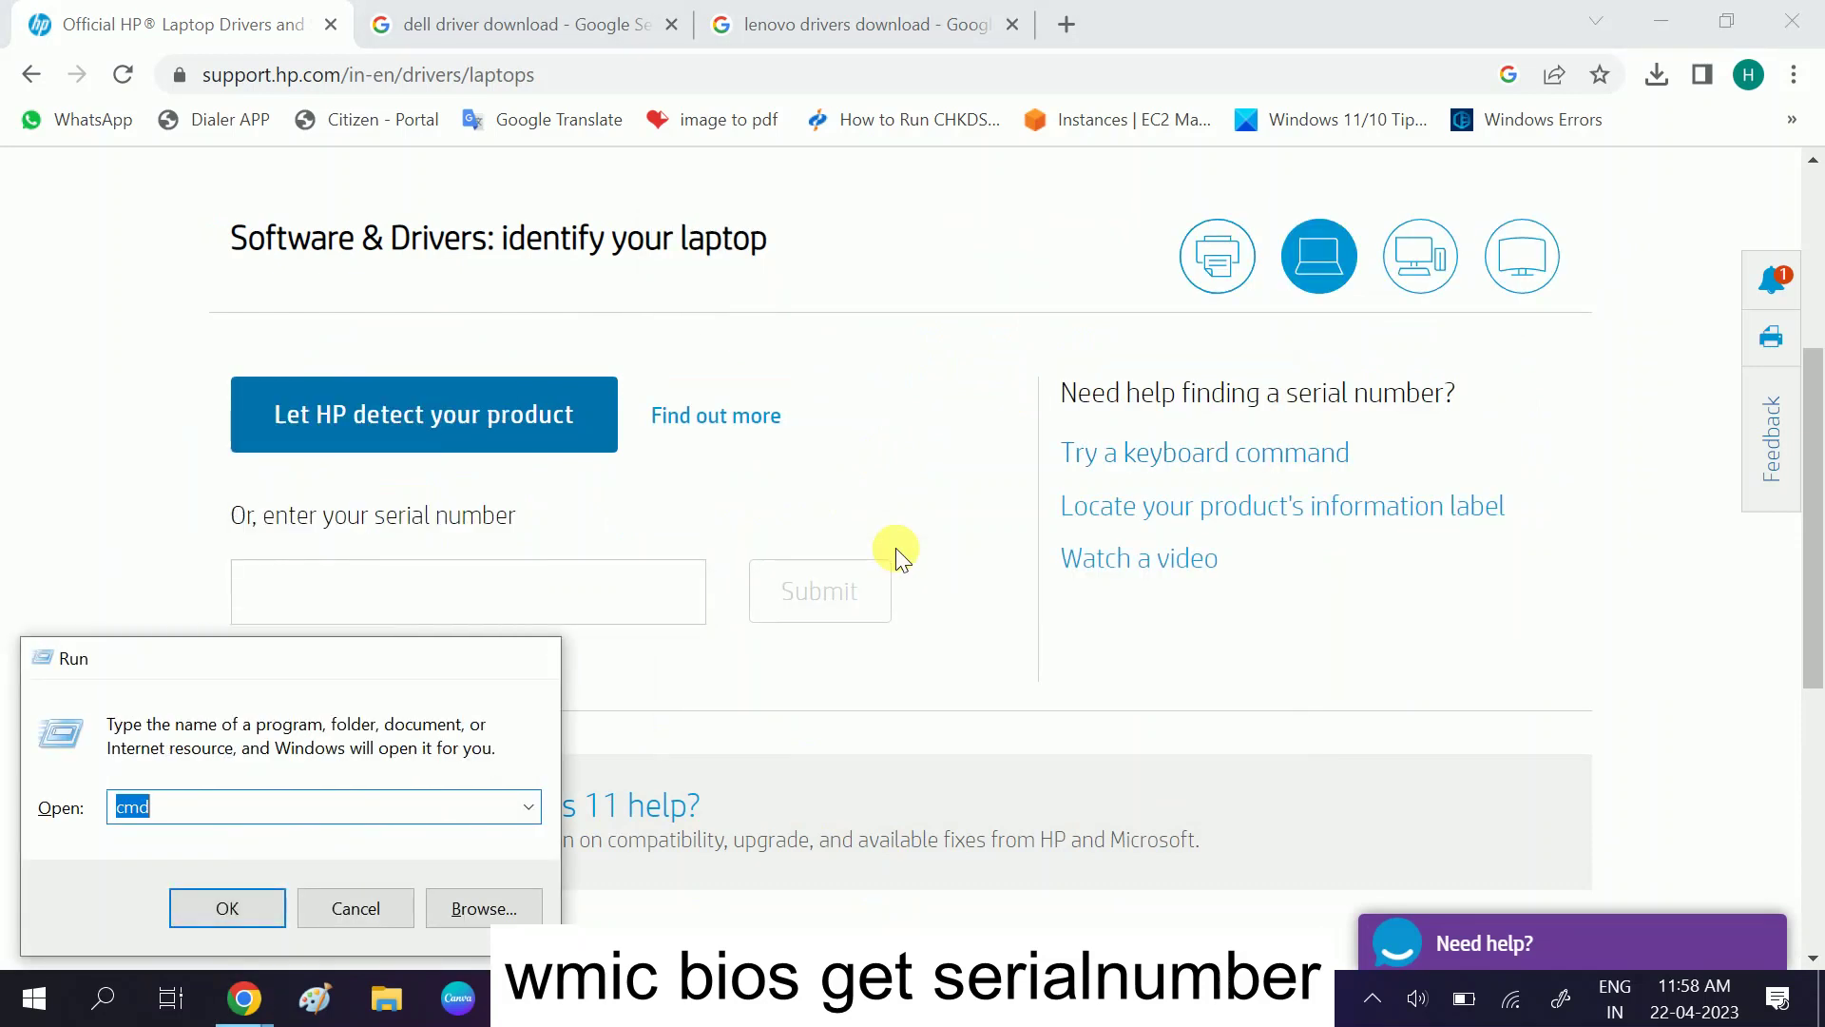
{"action": "key", "text": "Return"}
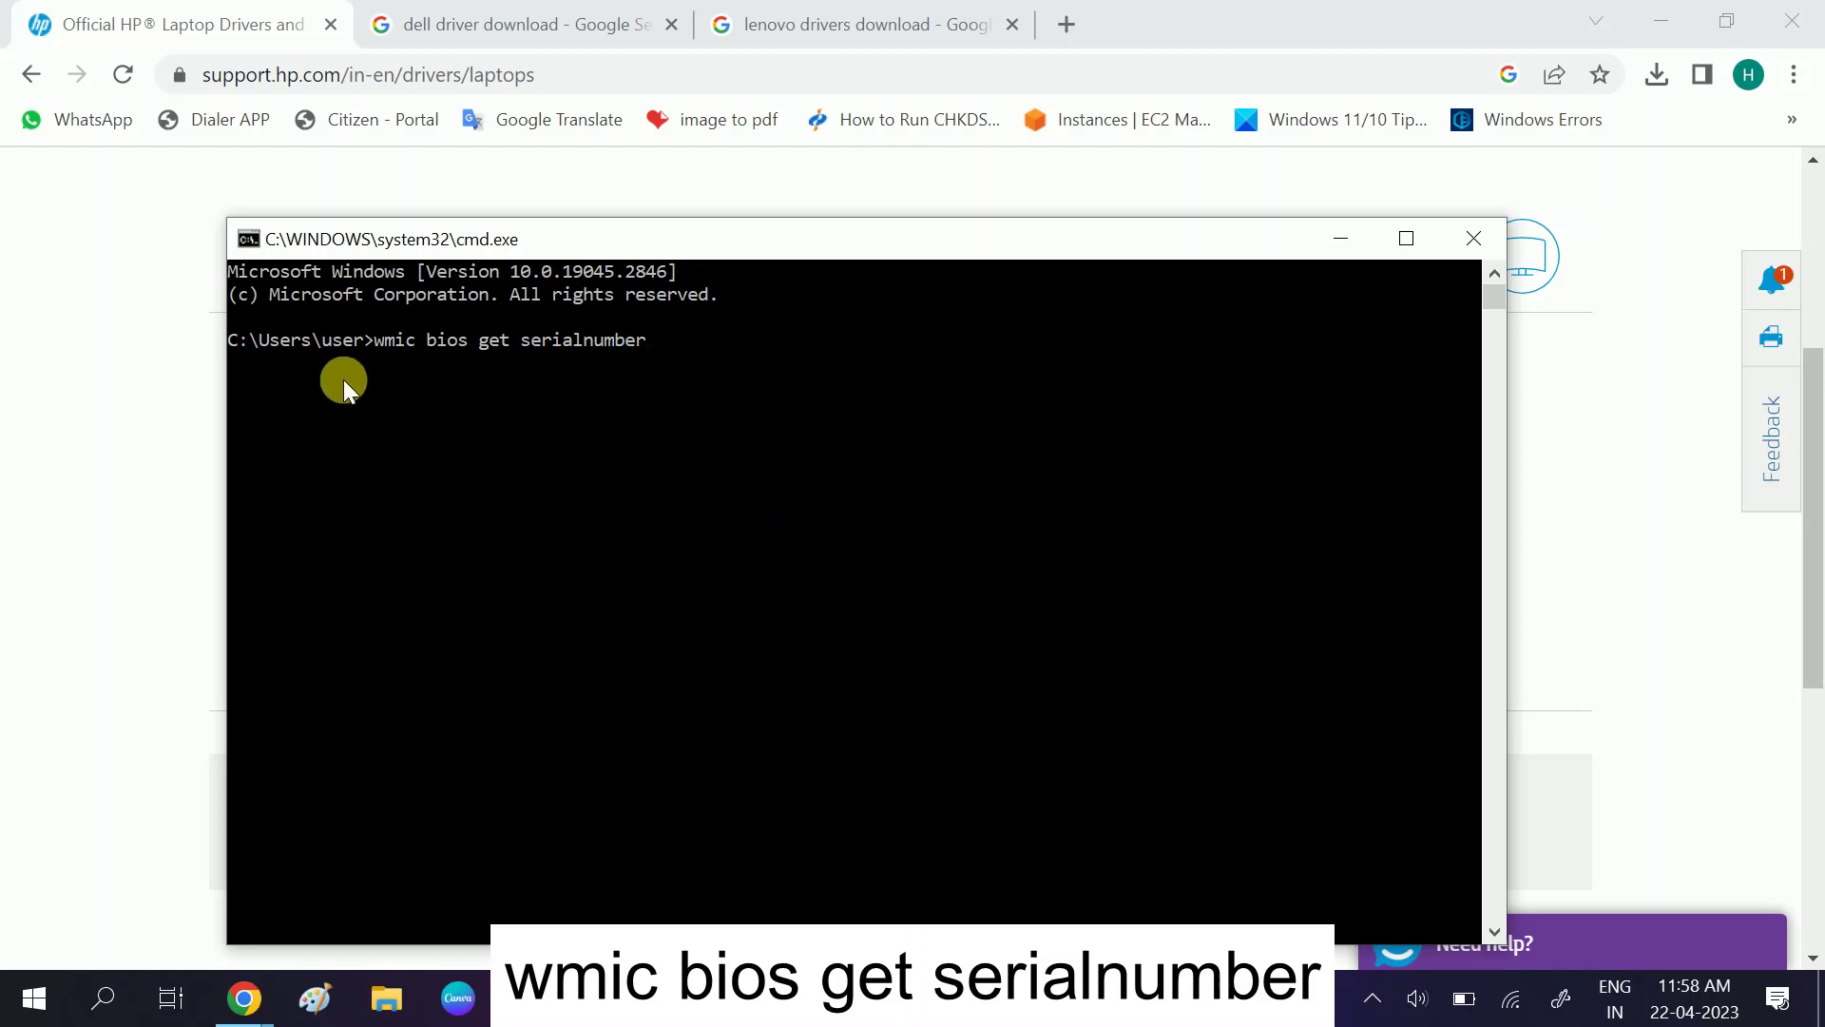
Step: Select the serial number text in Command Prompt and return to Chrome
{"action": "left_click", "coordinate": [523, 343]}
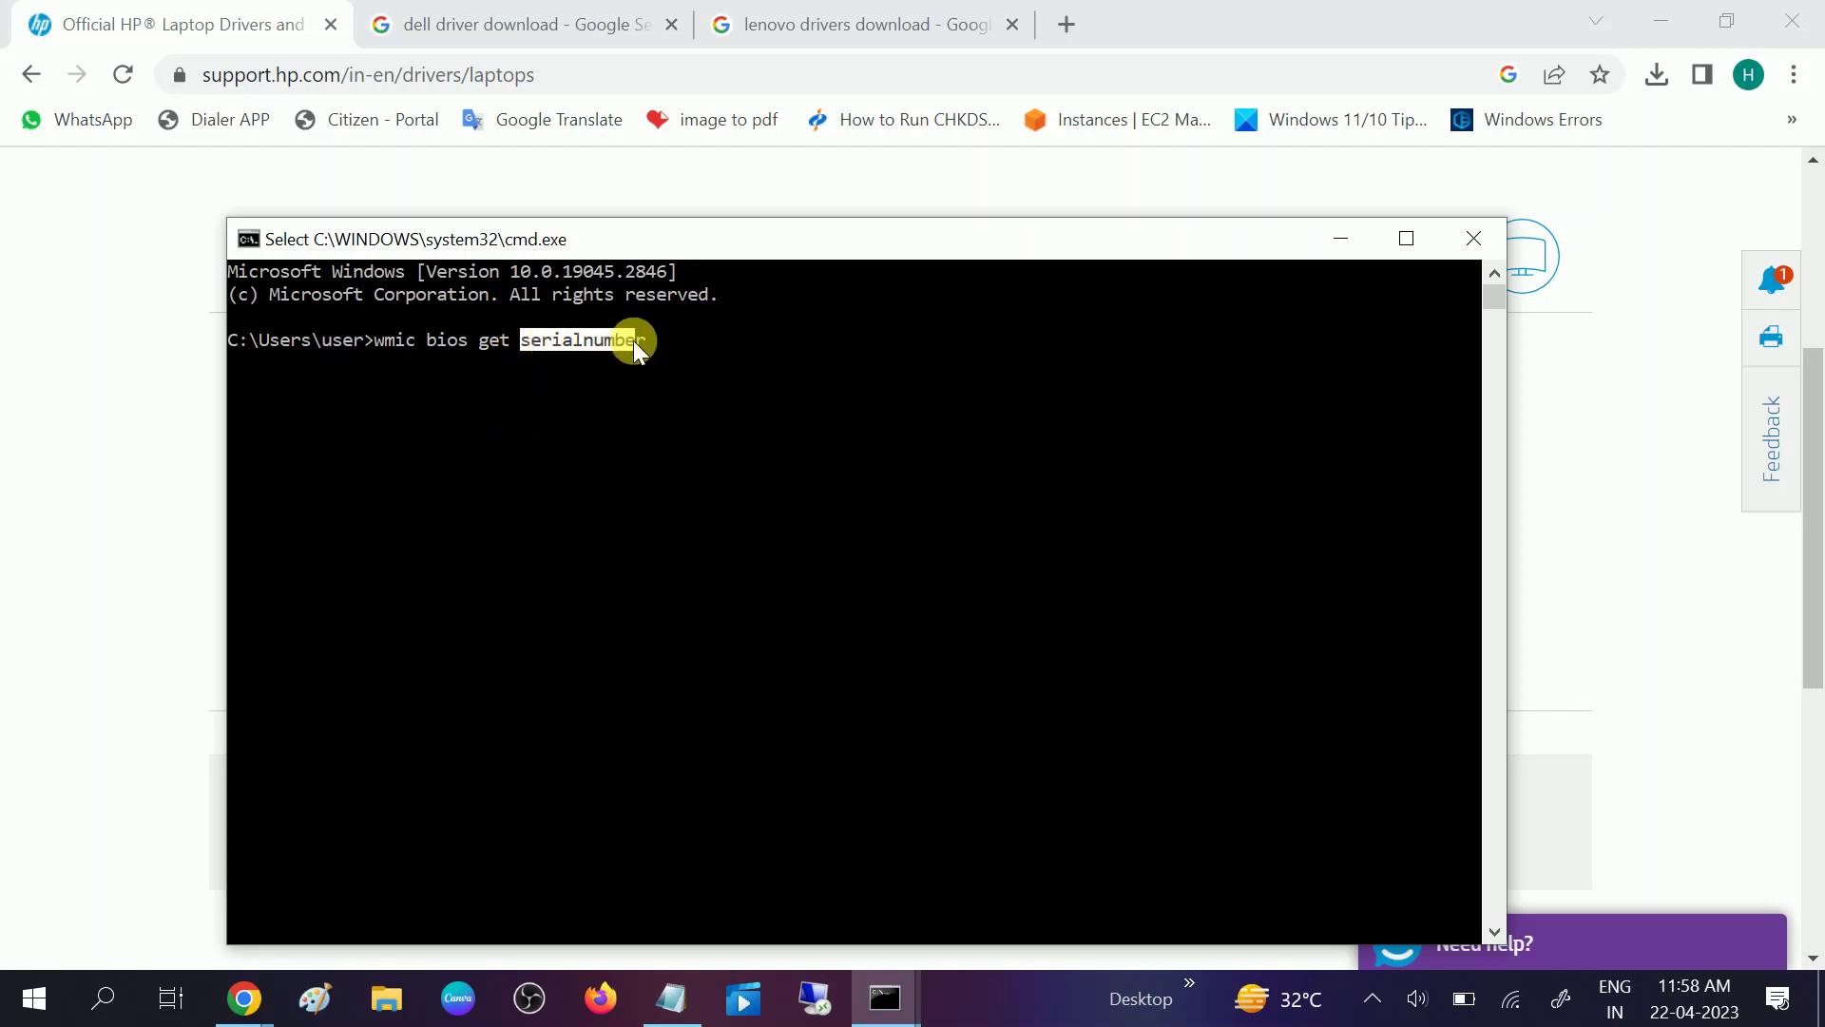
{"action": "left_click_drag", "start_coordinate": [633, 340], "coordinate": [647, 340]}
{"action": "key", "text": "alt+Tab"}
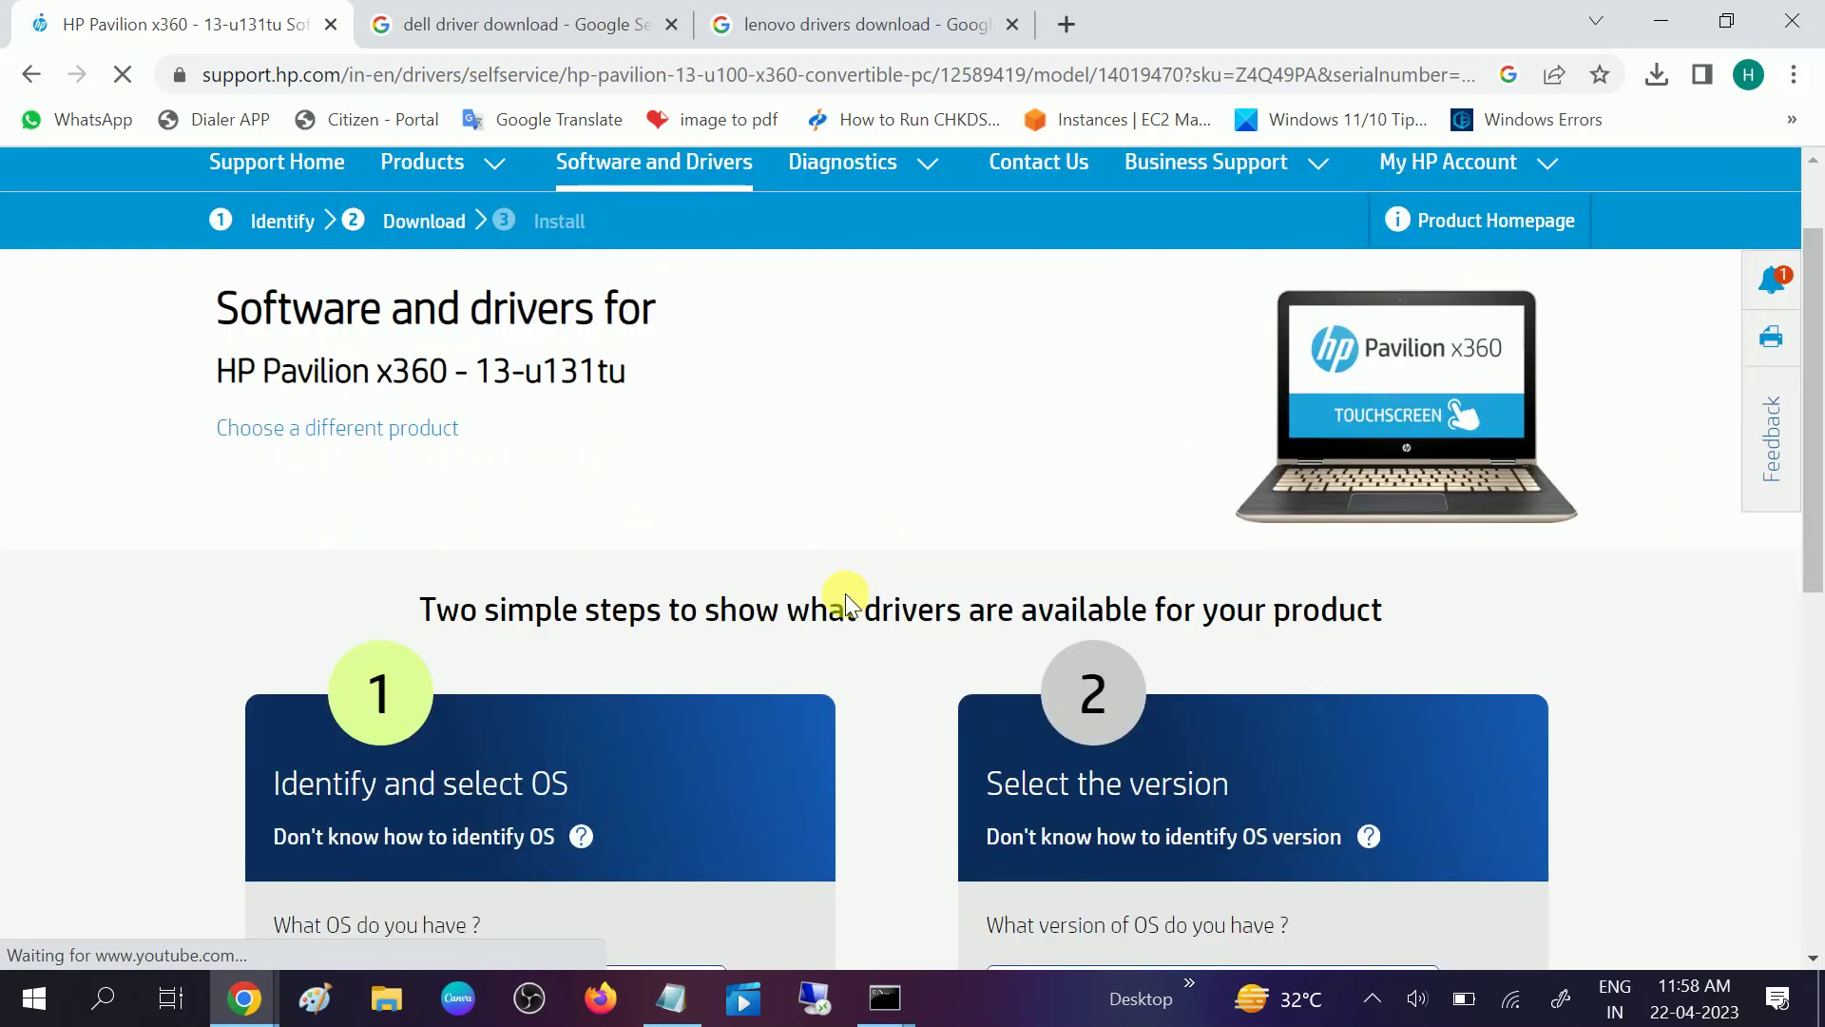
Step: Submit Windows 10 (64-bit) as the operating system and expand the All drivers list
{"action": "left_click", "coordinate": [703, 548]}
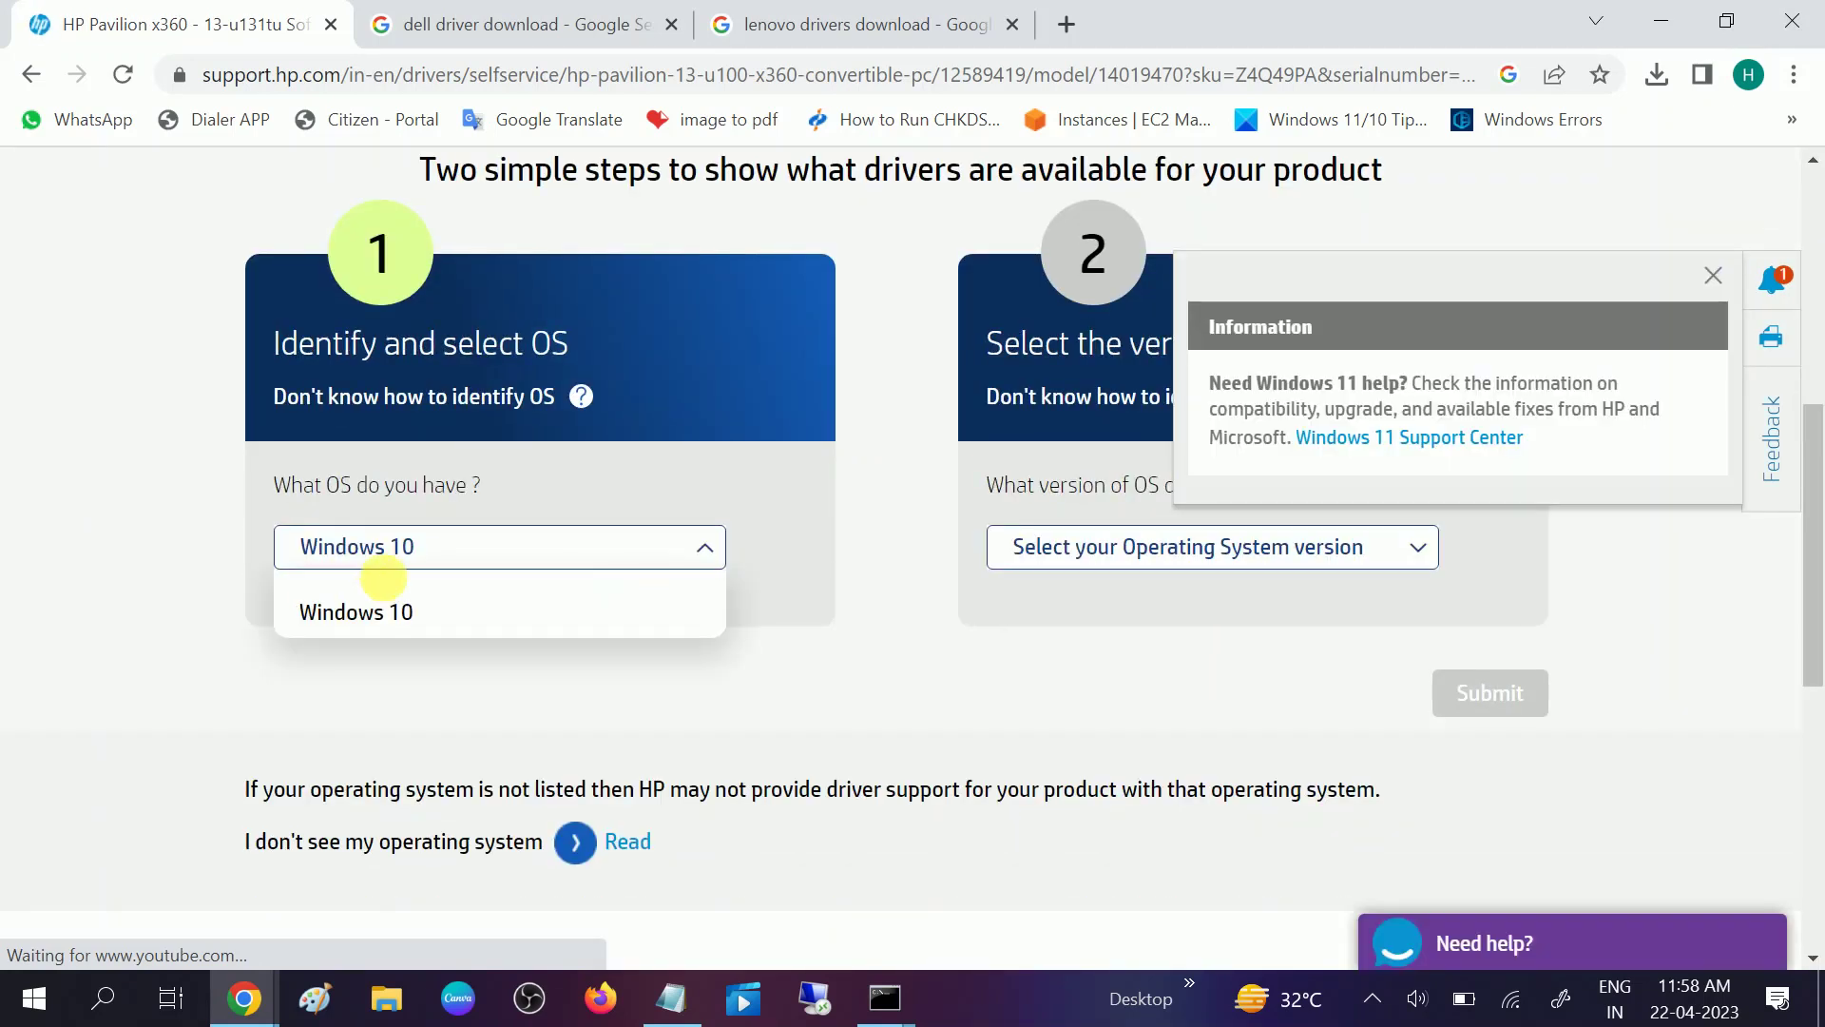
{"action": "left_click", "coordinate": [1305, 556]}
{"action": "left_click", "coordinate": [1158, 620]}
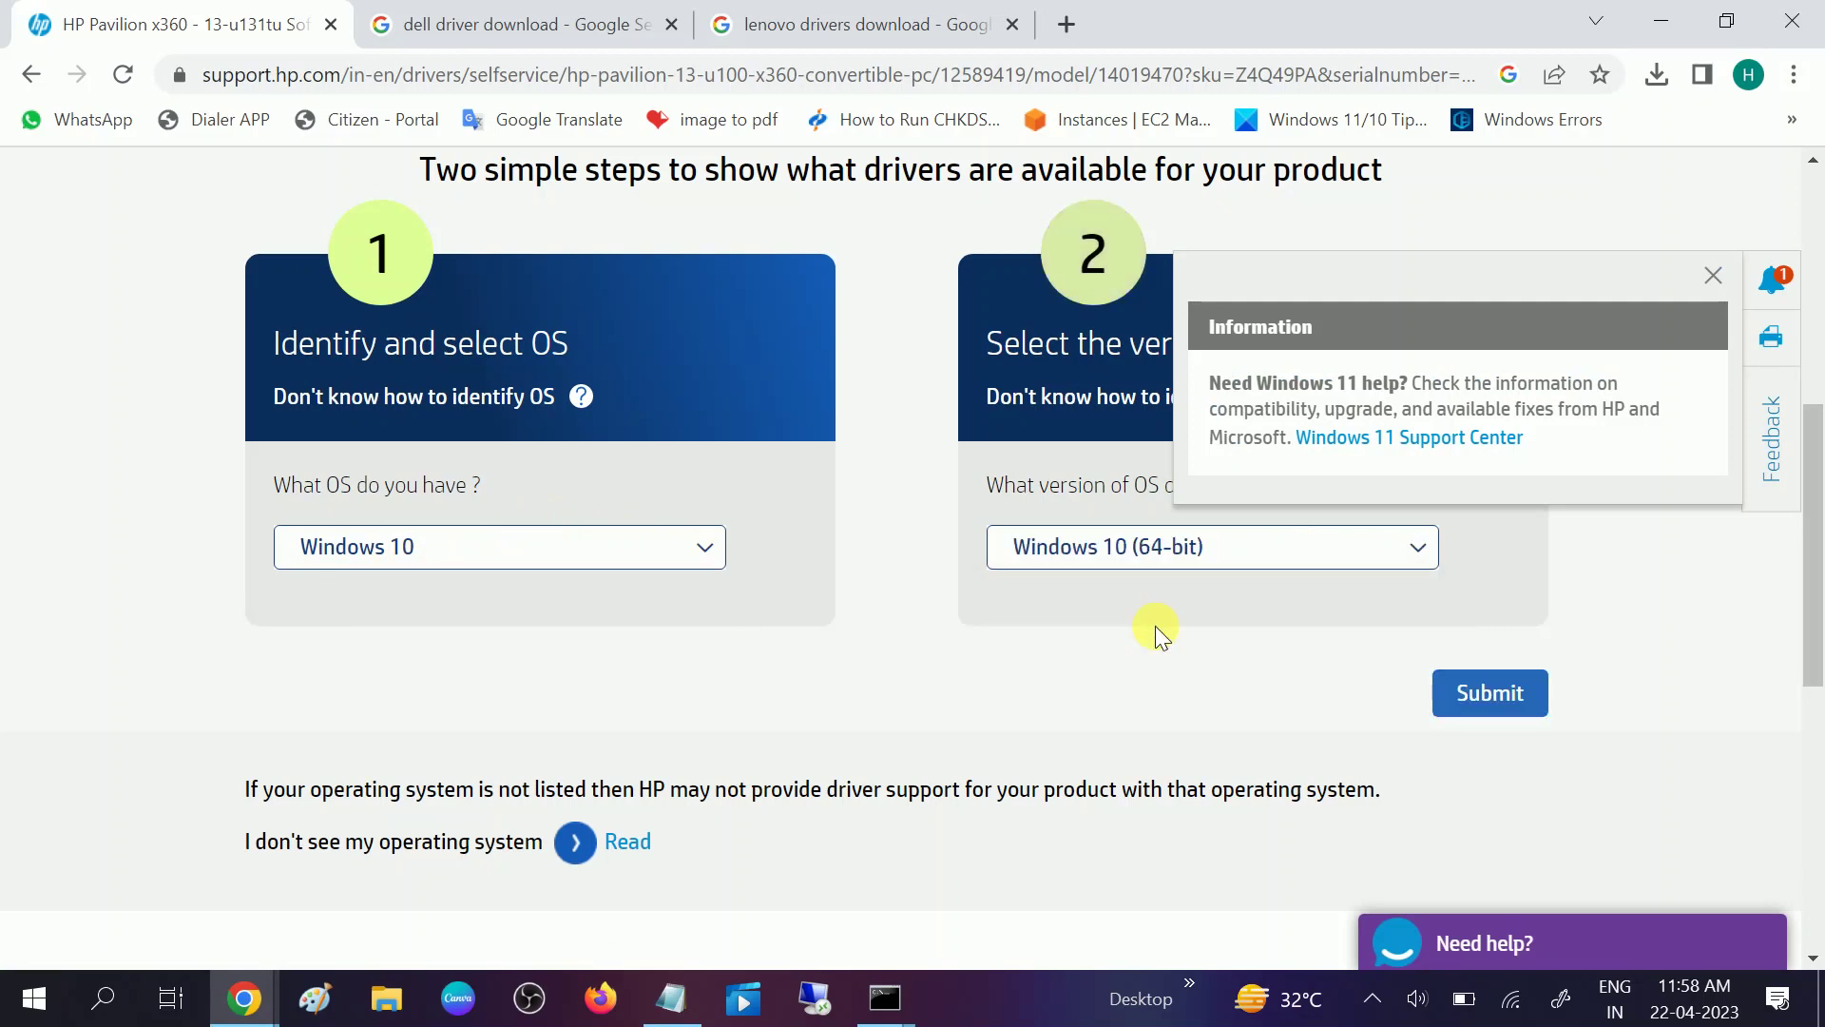
{"action": "left_click", "coordinate": [1489, 693]}
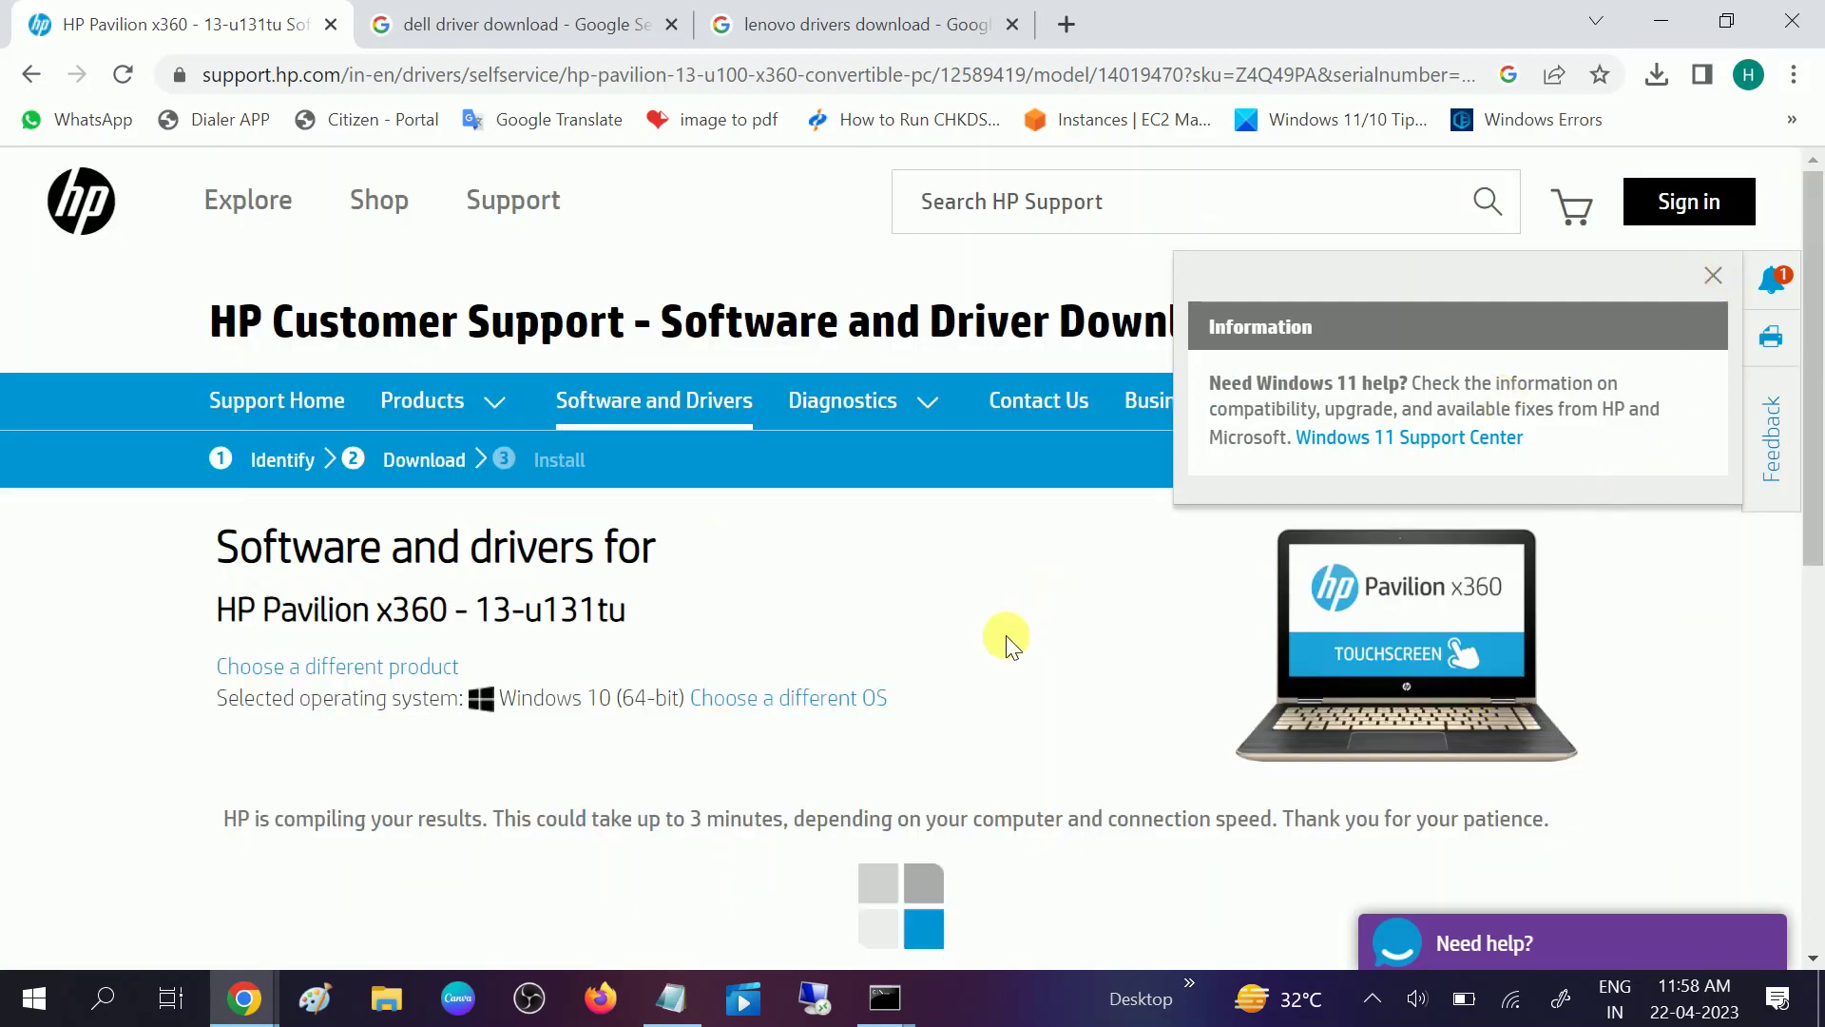
{"action": "scroll", "coordinate": [1006, 635], "scroll_direction": "down", "scroll_amount": 6}
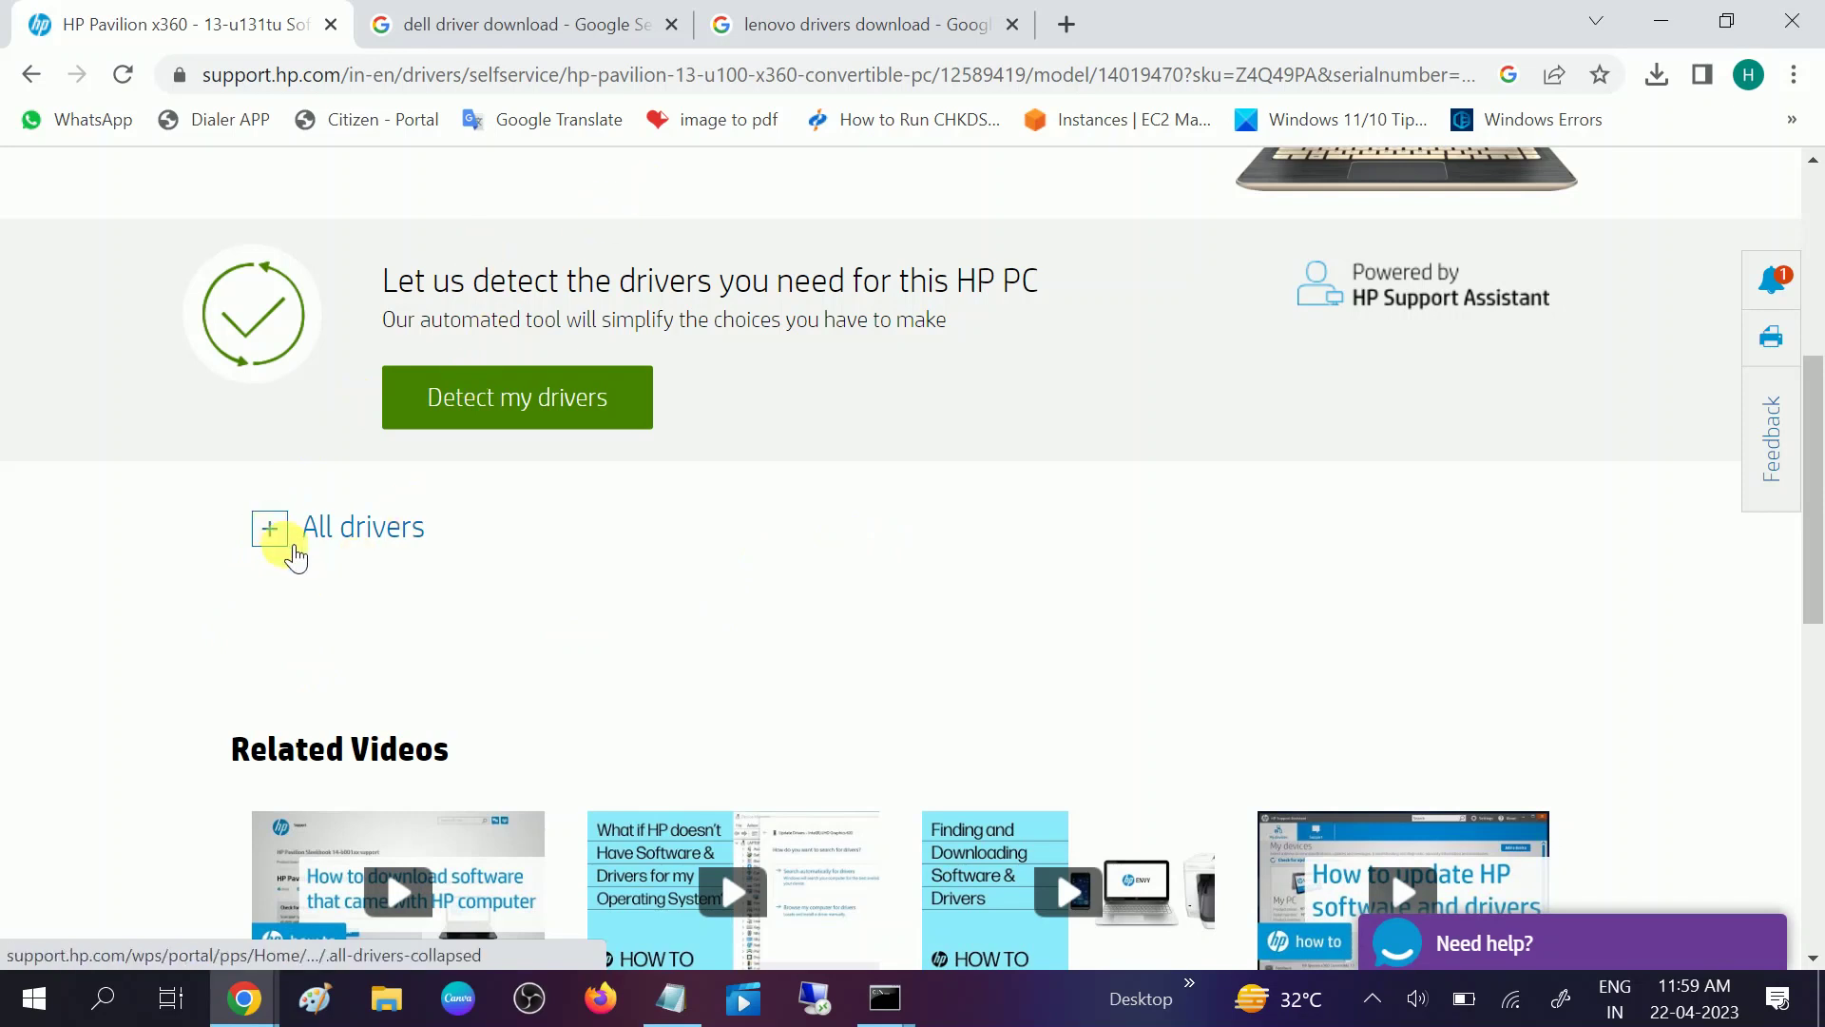
{"action": "left_click", "coordinate": [287, 534]}
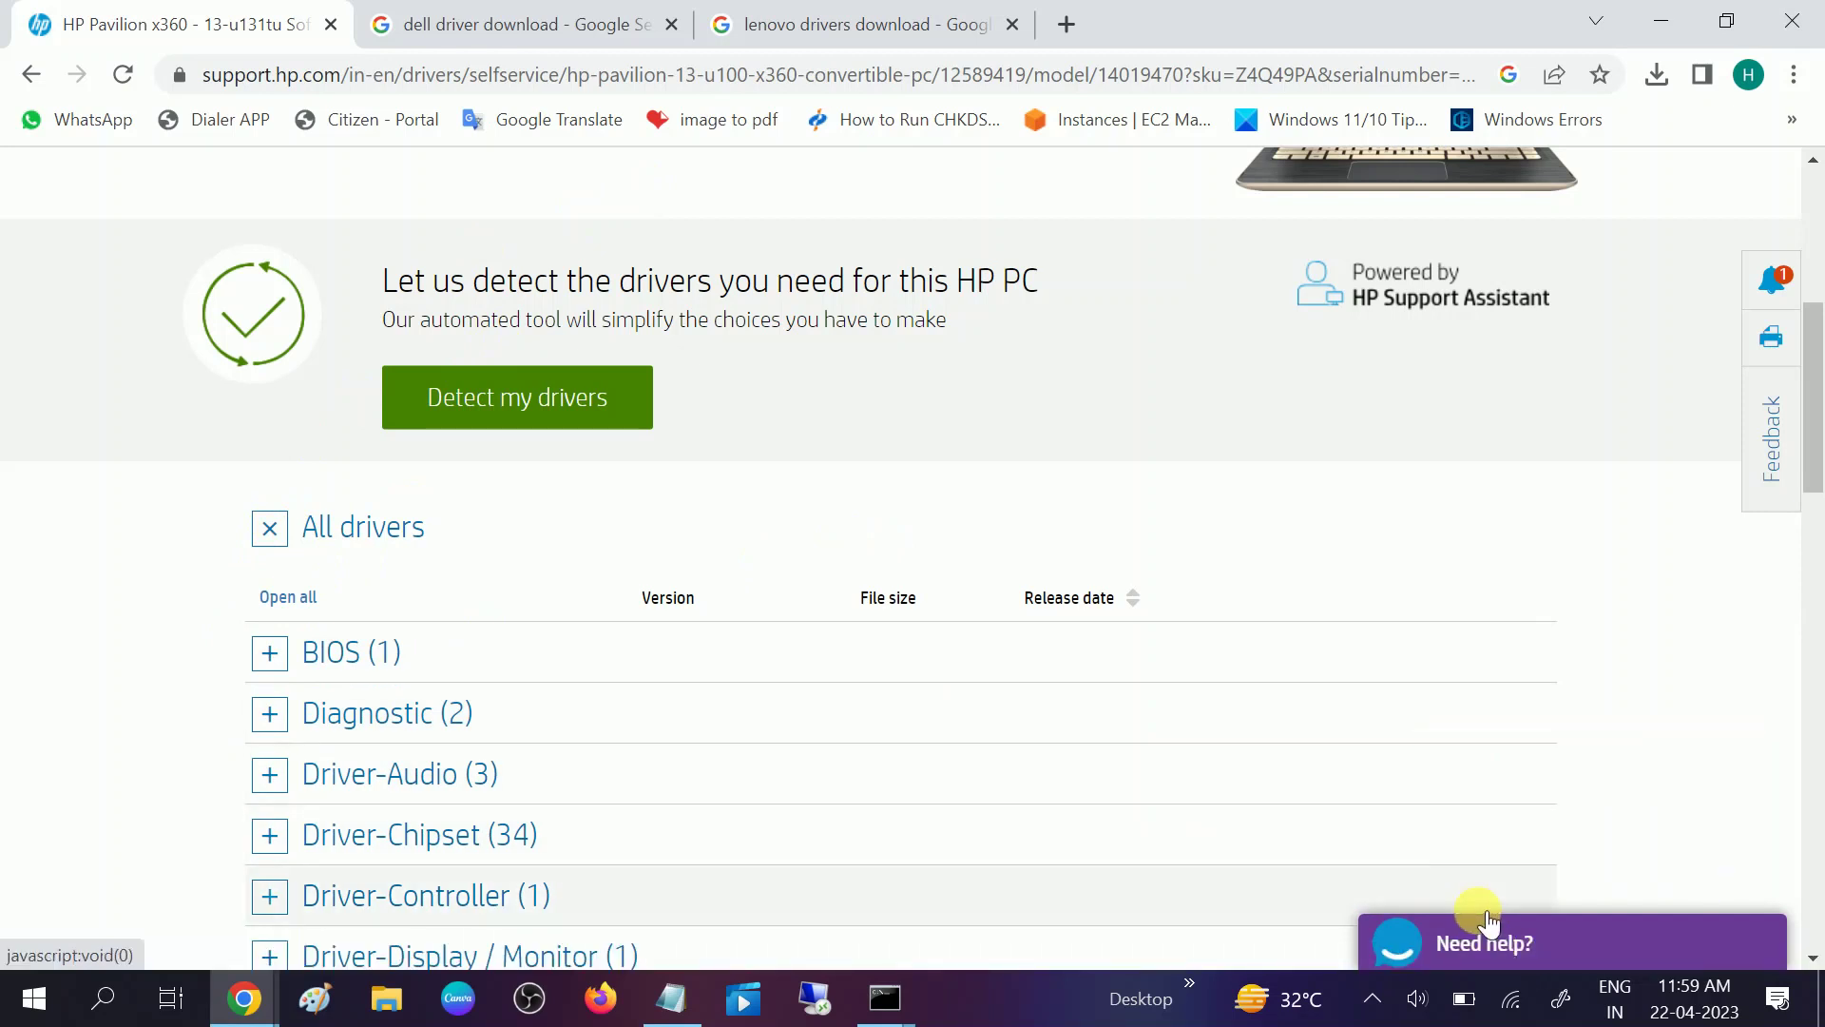
Step: Expand Driver-Network and highlight the Realtek RTL8723BE/RTL8188EE wireless LAN driver name
{"action": "scroll", "coordinate": [930, 609], "scroll_direction": "down", "scroll_amount": 1}
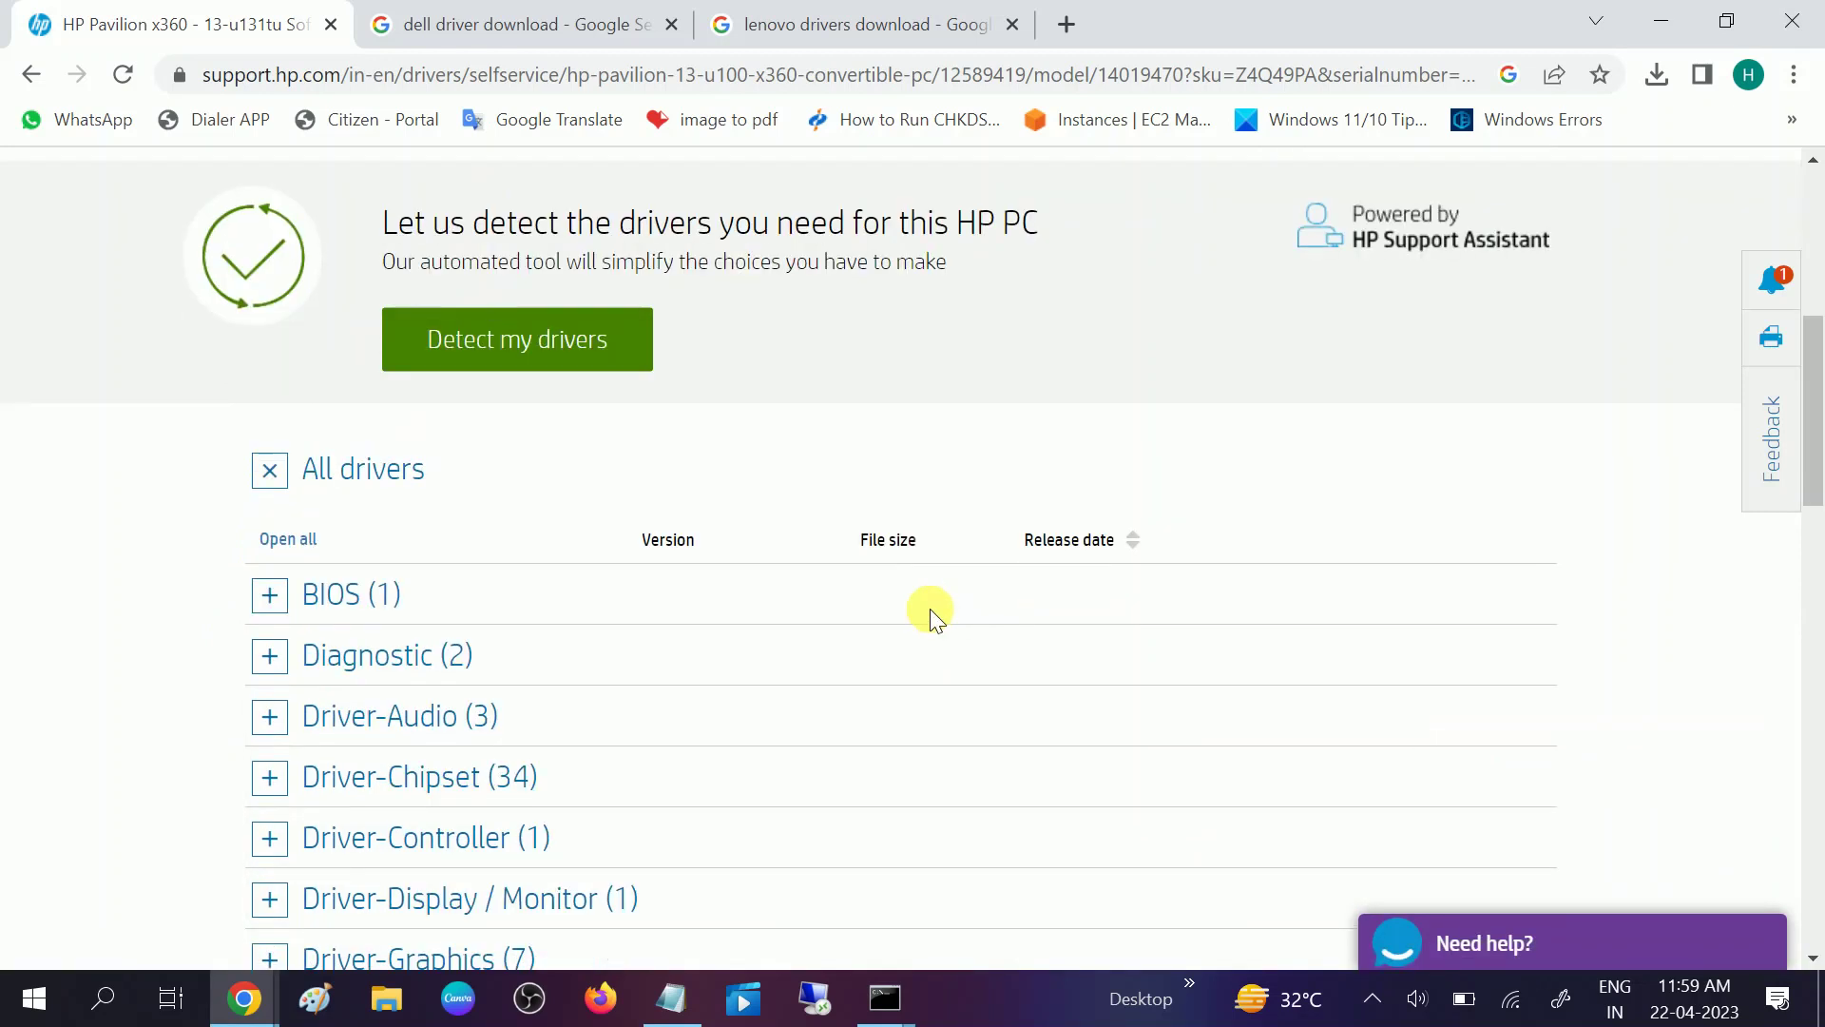
{"action": "scroll", "coordinate": [509, 568], "scroll_direction": "down", "scroll_amount": 2}
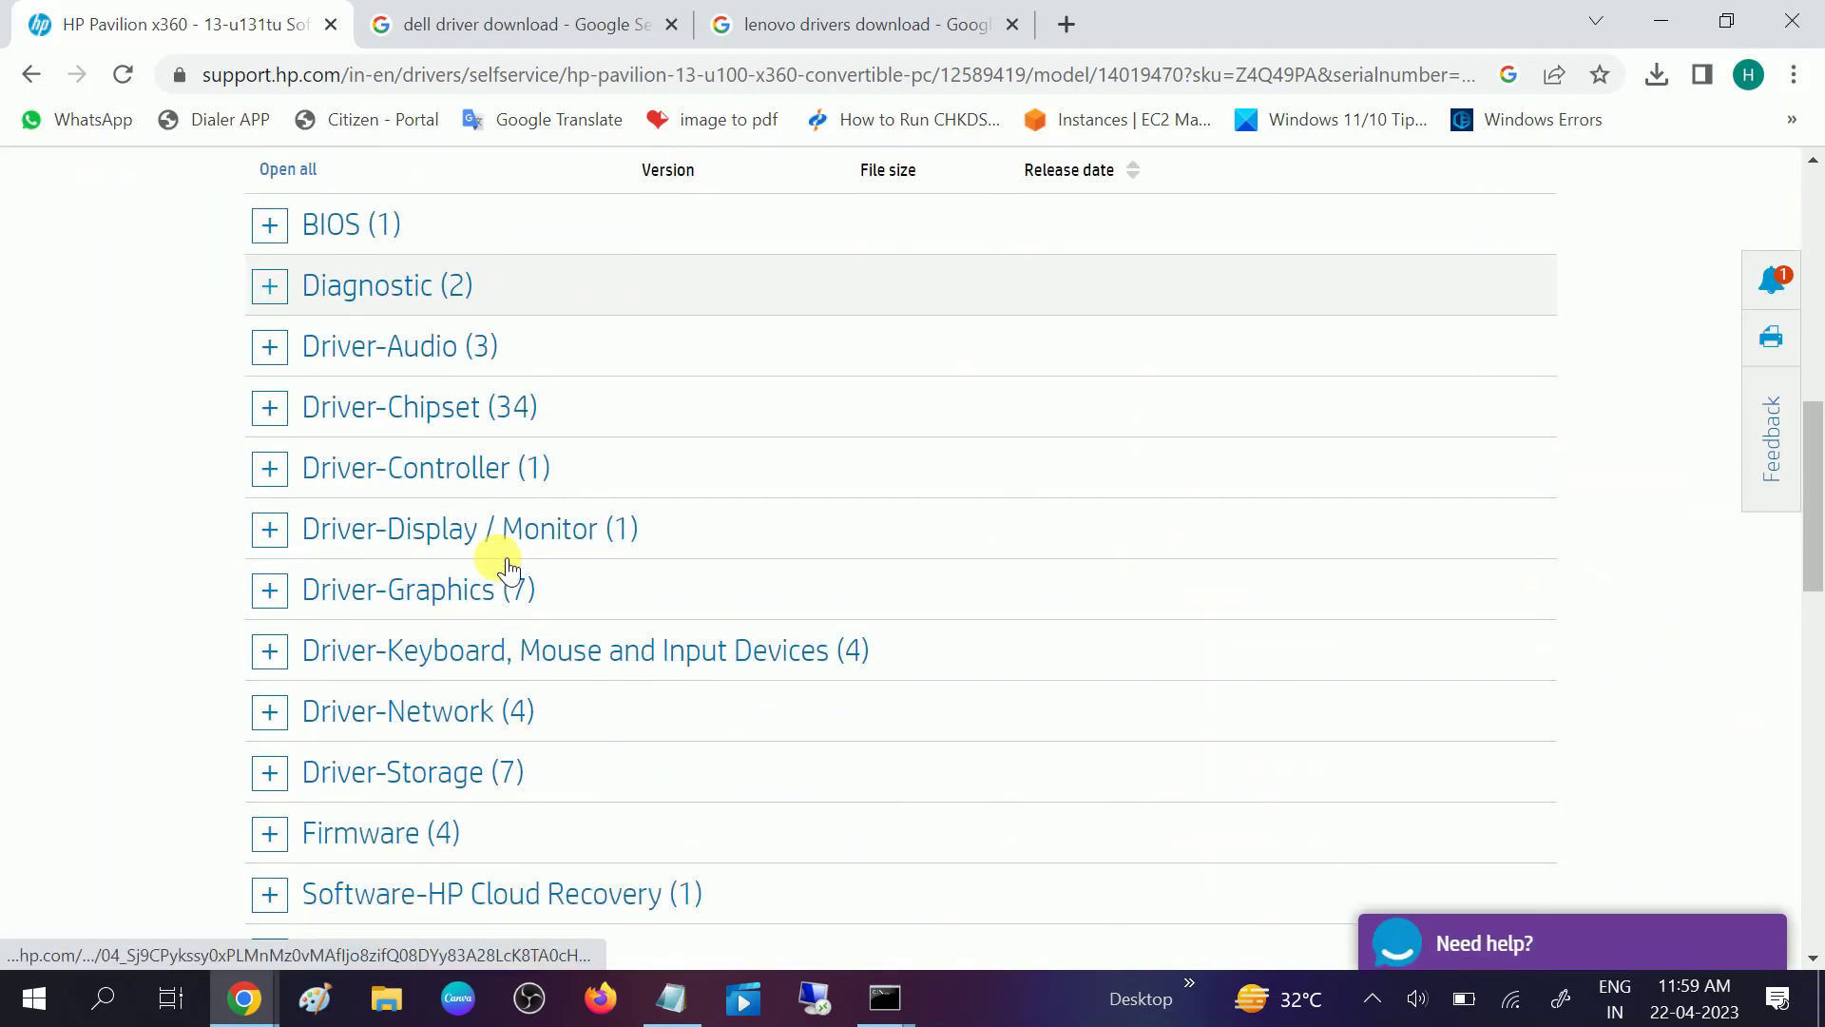
{"action": "scroll", "coordinate": [509, 569], "scroll_direction": "down", "scroll_amount": 1}
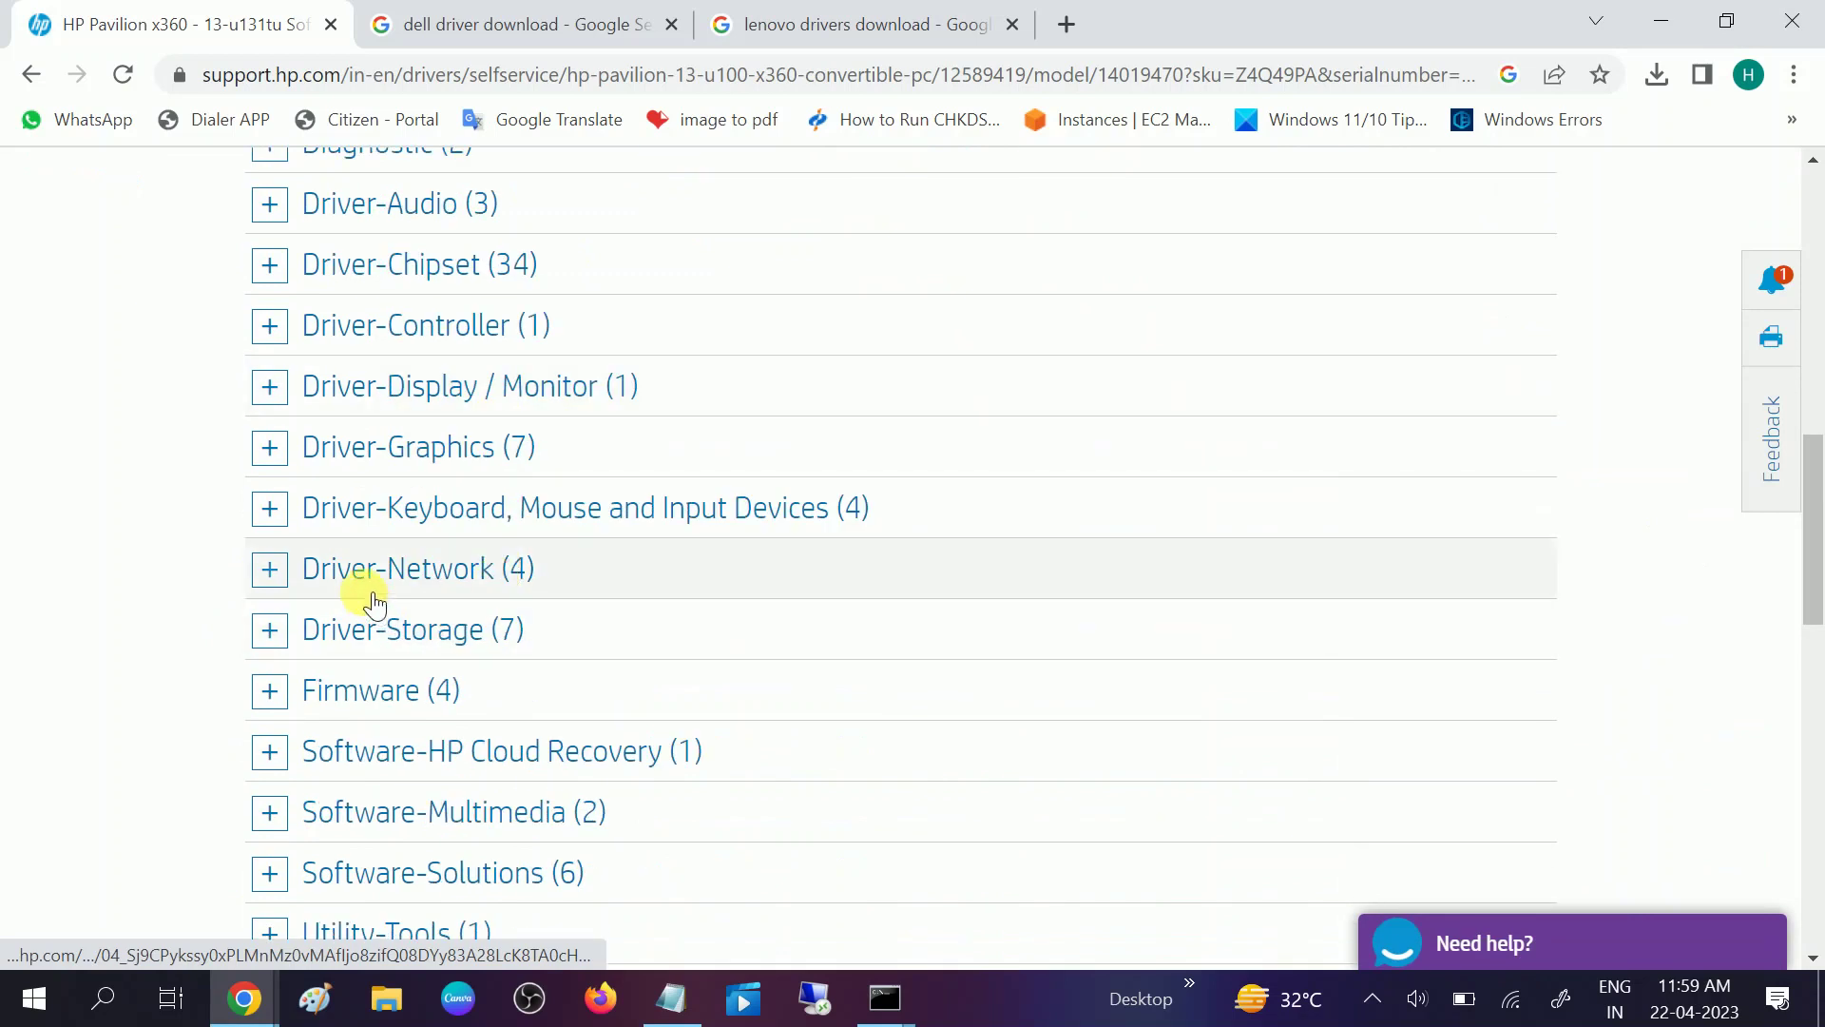
{"action": "left_click", "coordinate": [270, 568]}
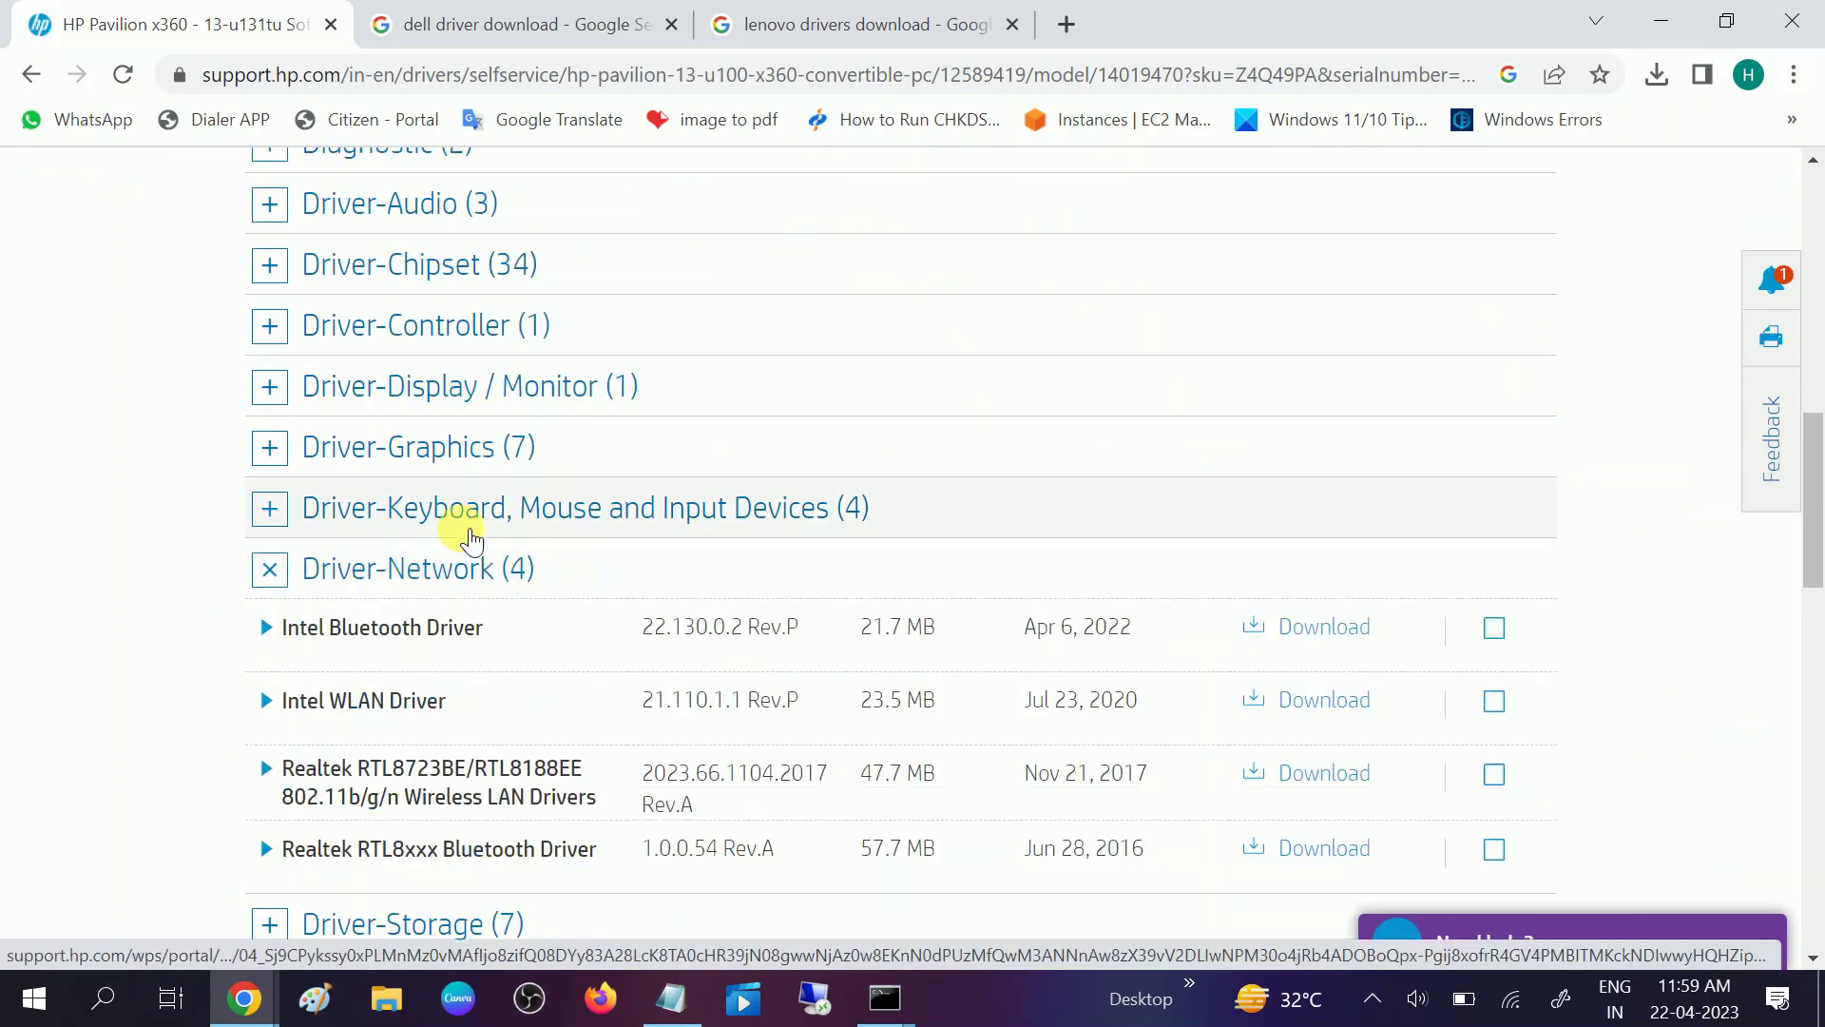
{"action": "scroll", "coordinate": [462, 528], "scroll_direction": "down", "scroll_amount": 2}
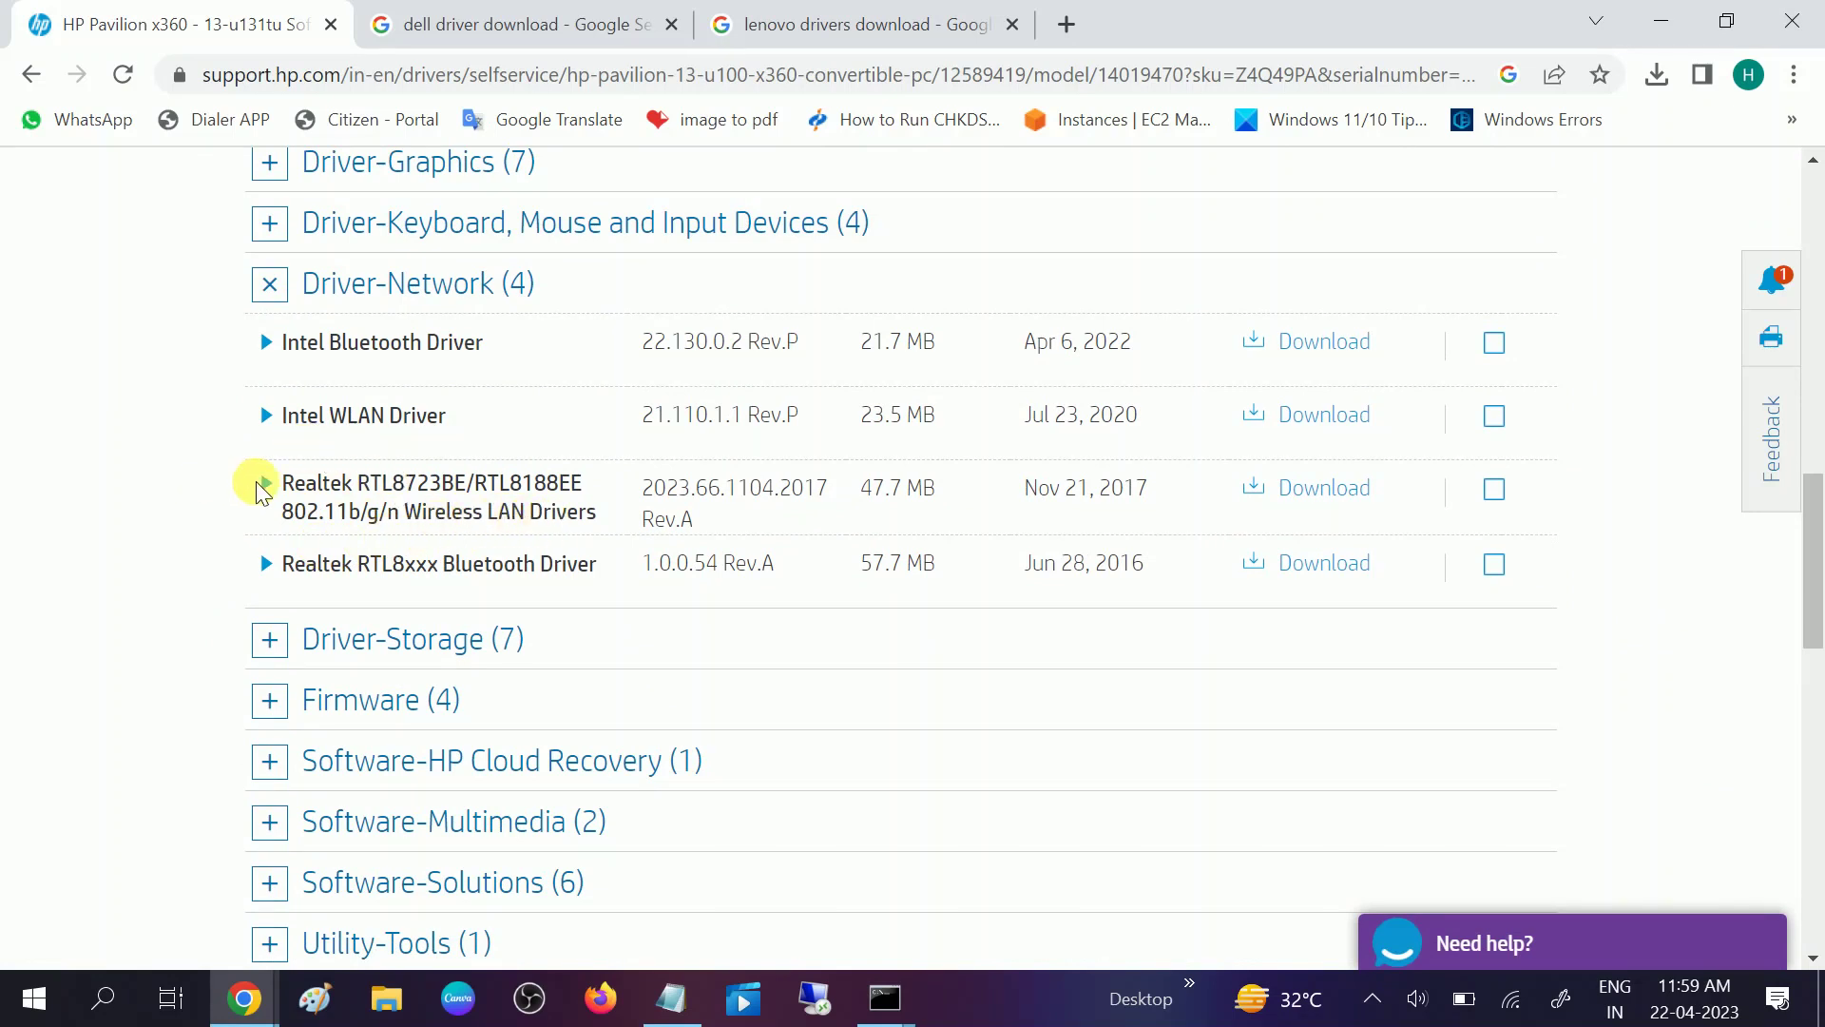
{"action": "left_click_drag", "start_coordinate": [255, 481], "coordinate": [639, 521]}
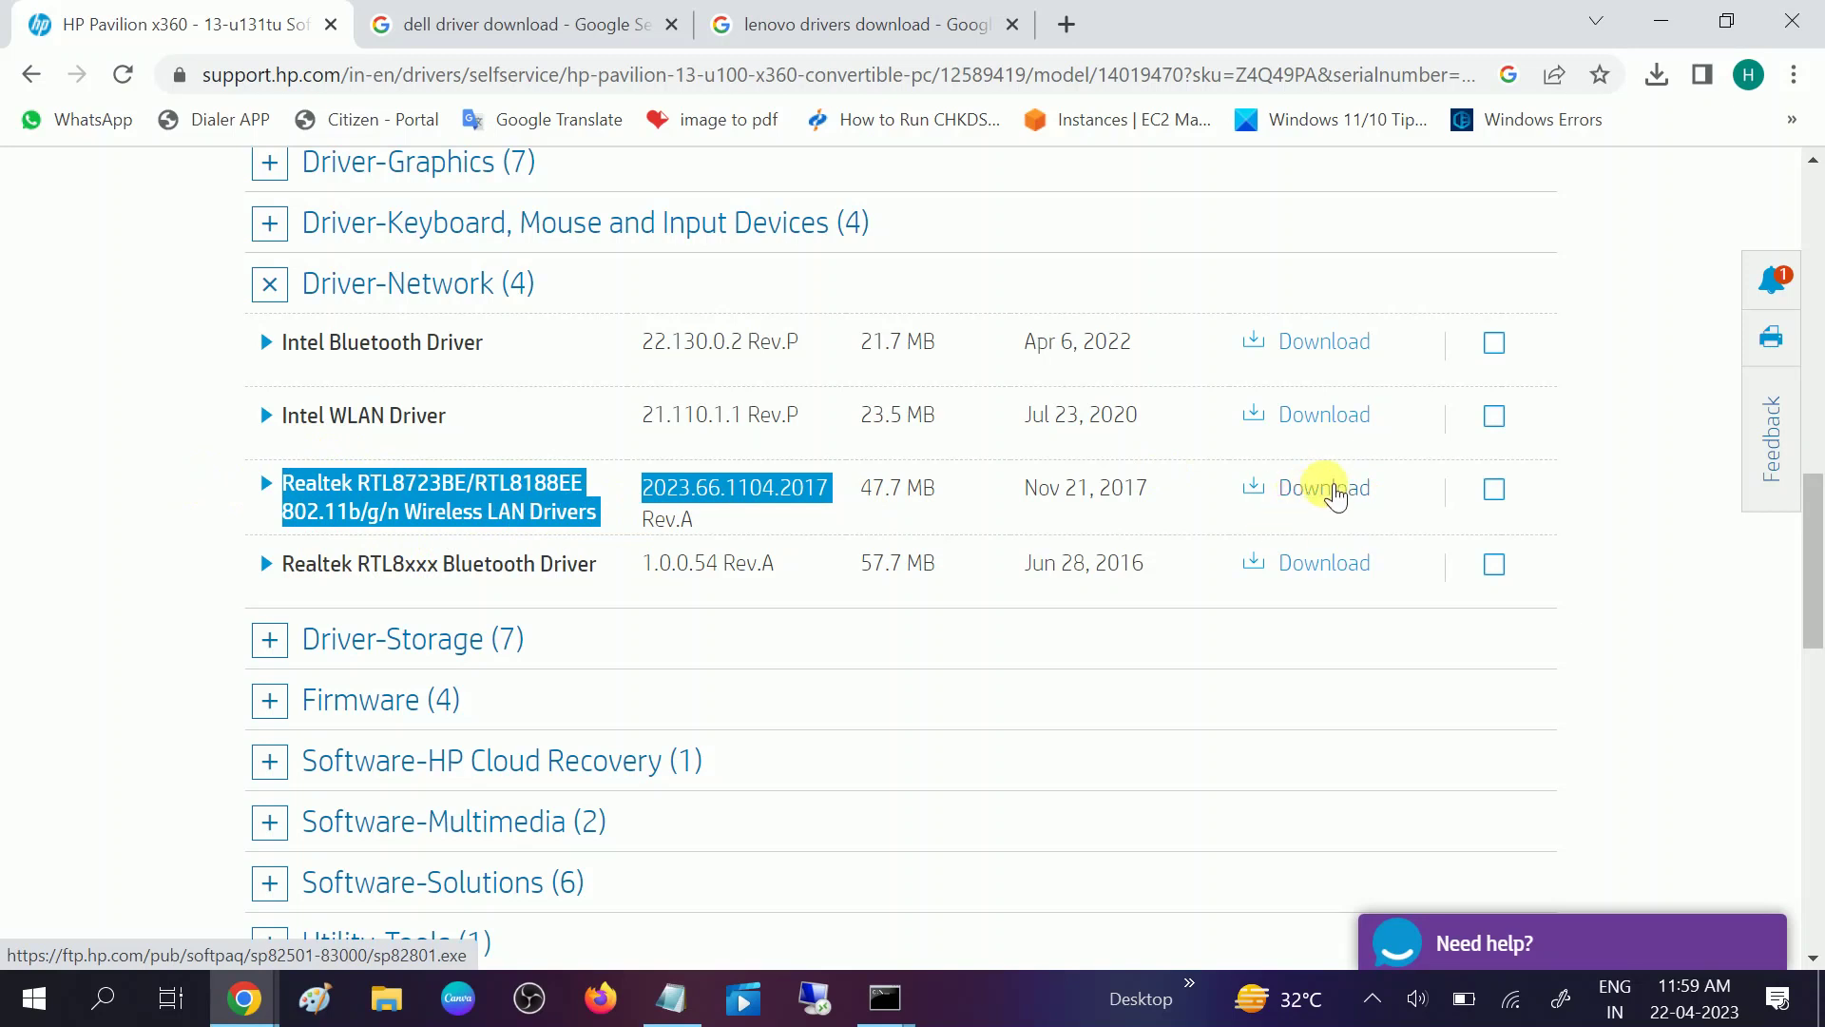
{"action": "left_click", "coordinate": [628, 15]}
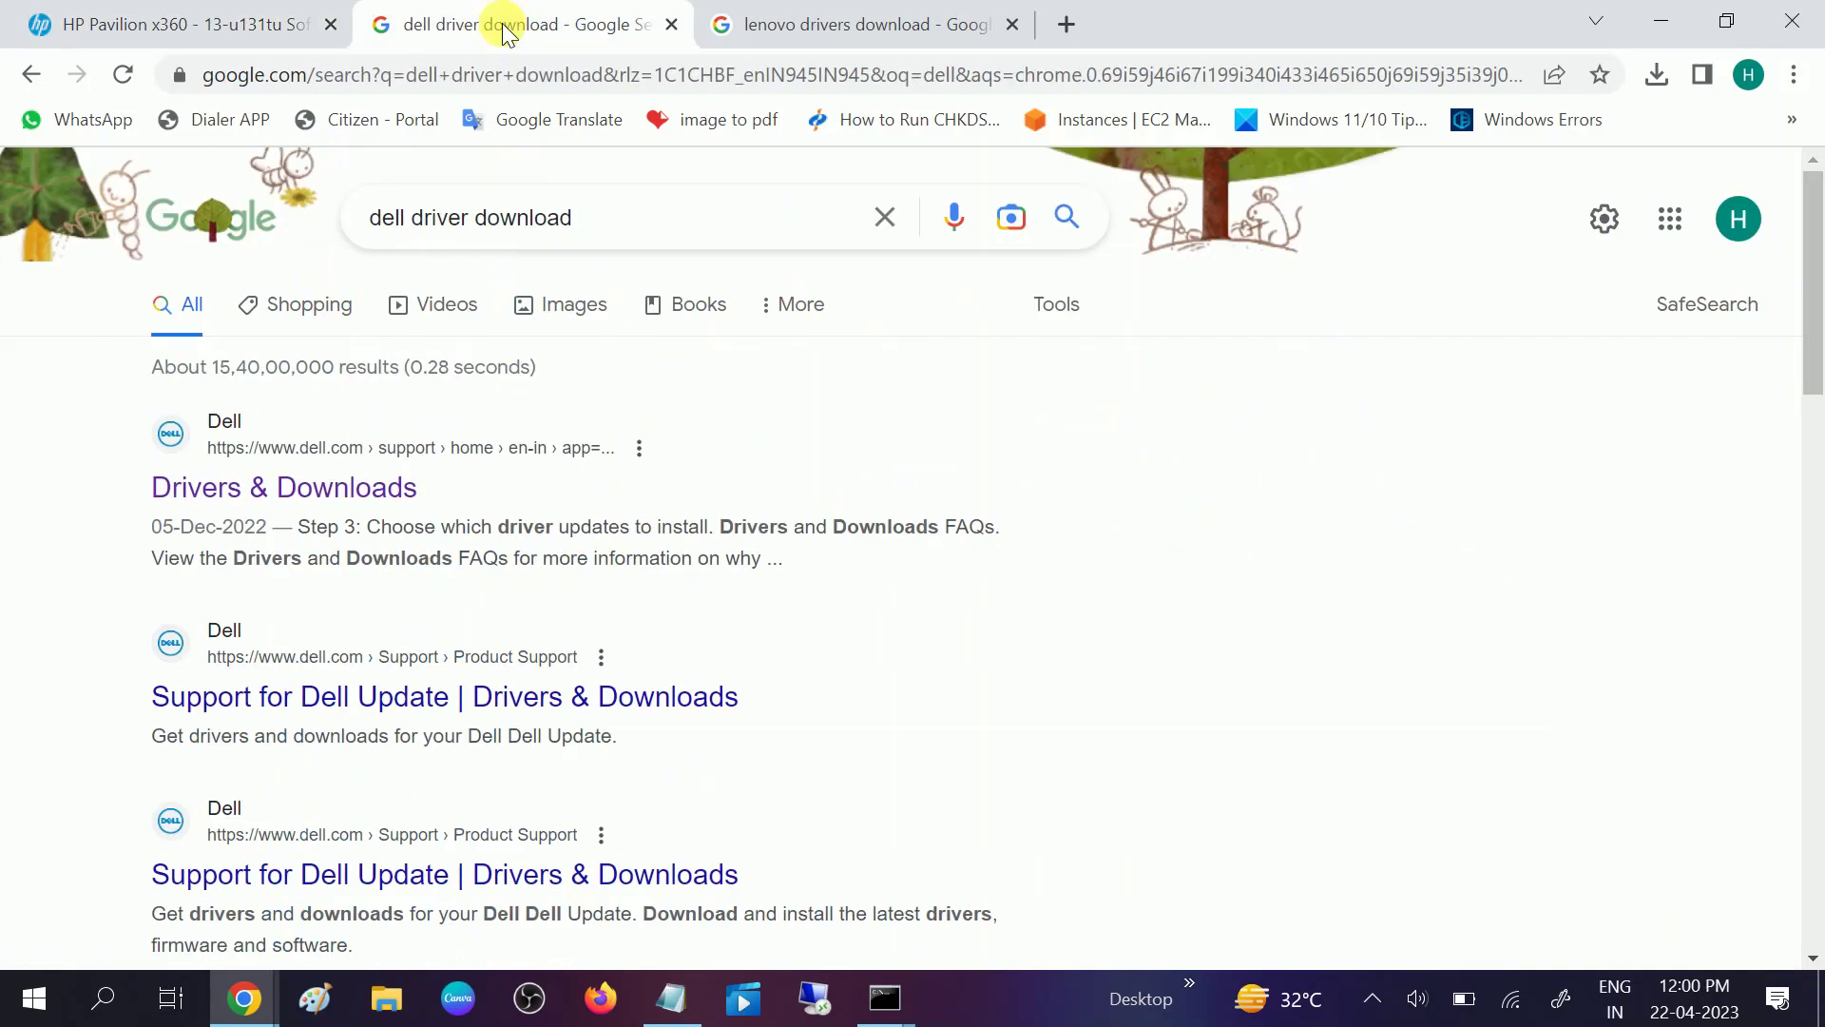
{"action": "left_click", "coordinate": [944, 19]}
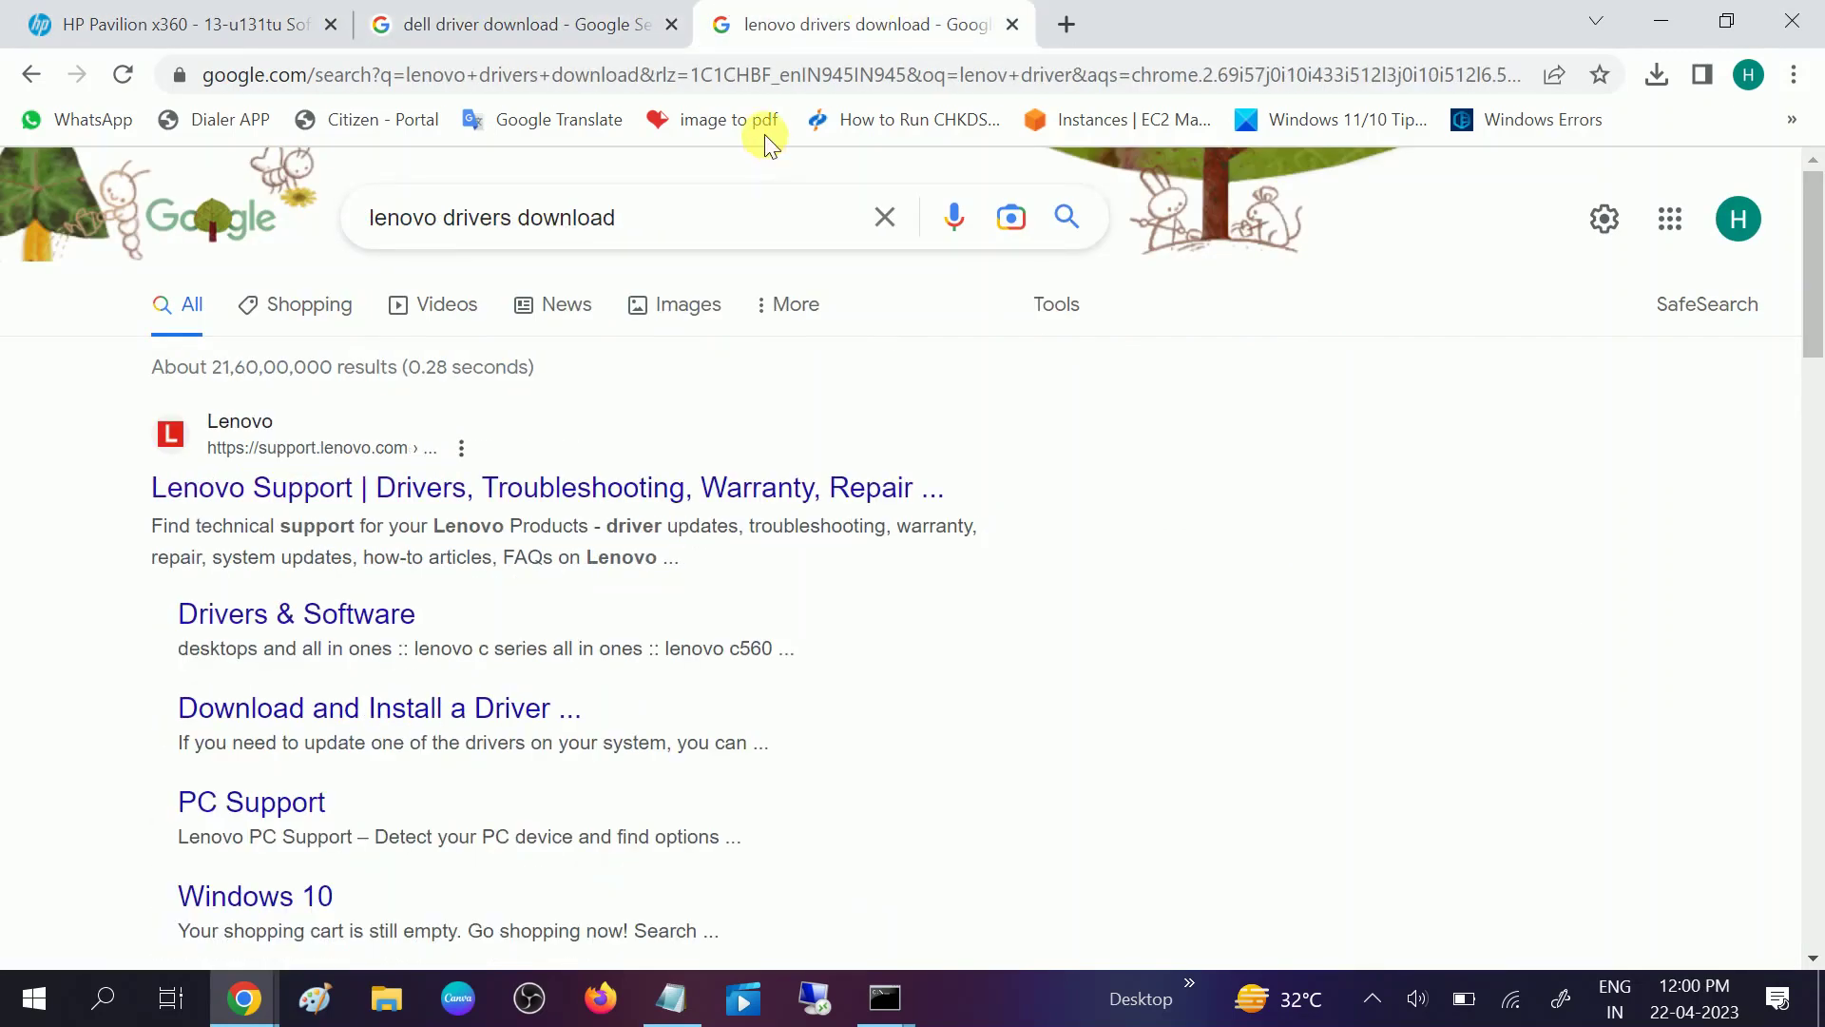
{"action": "left_click", "coordinate": [262, 28]}
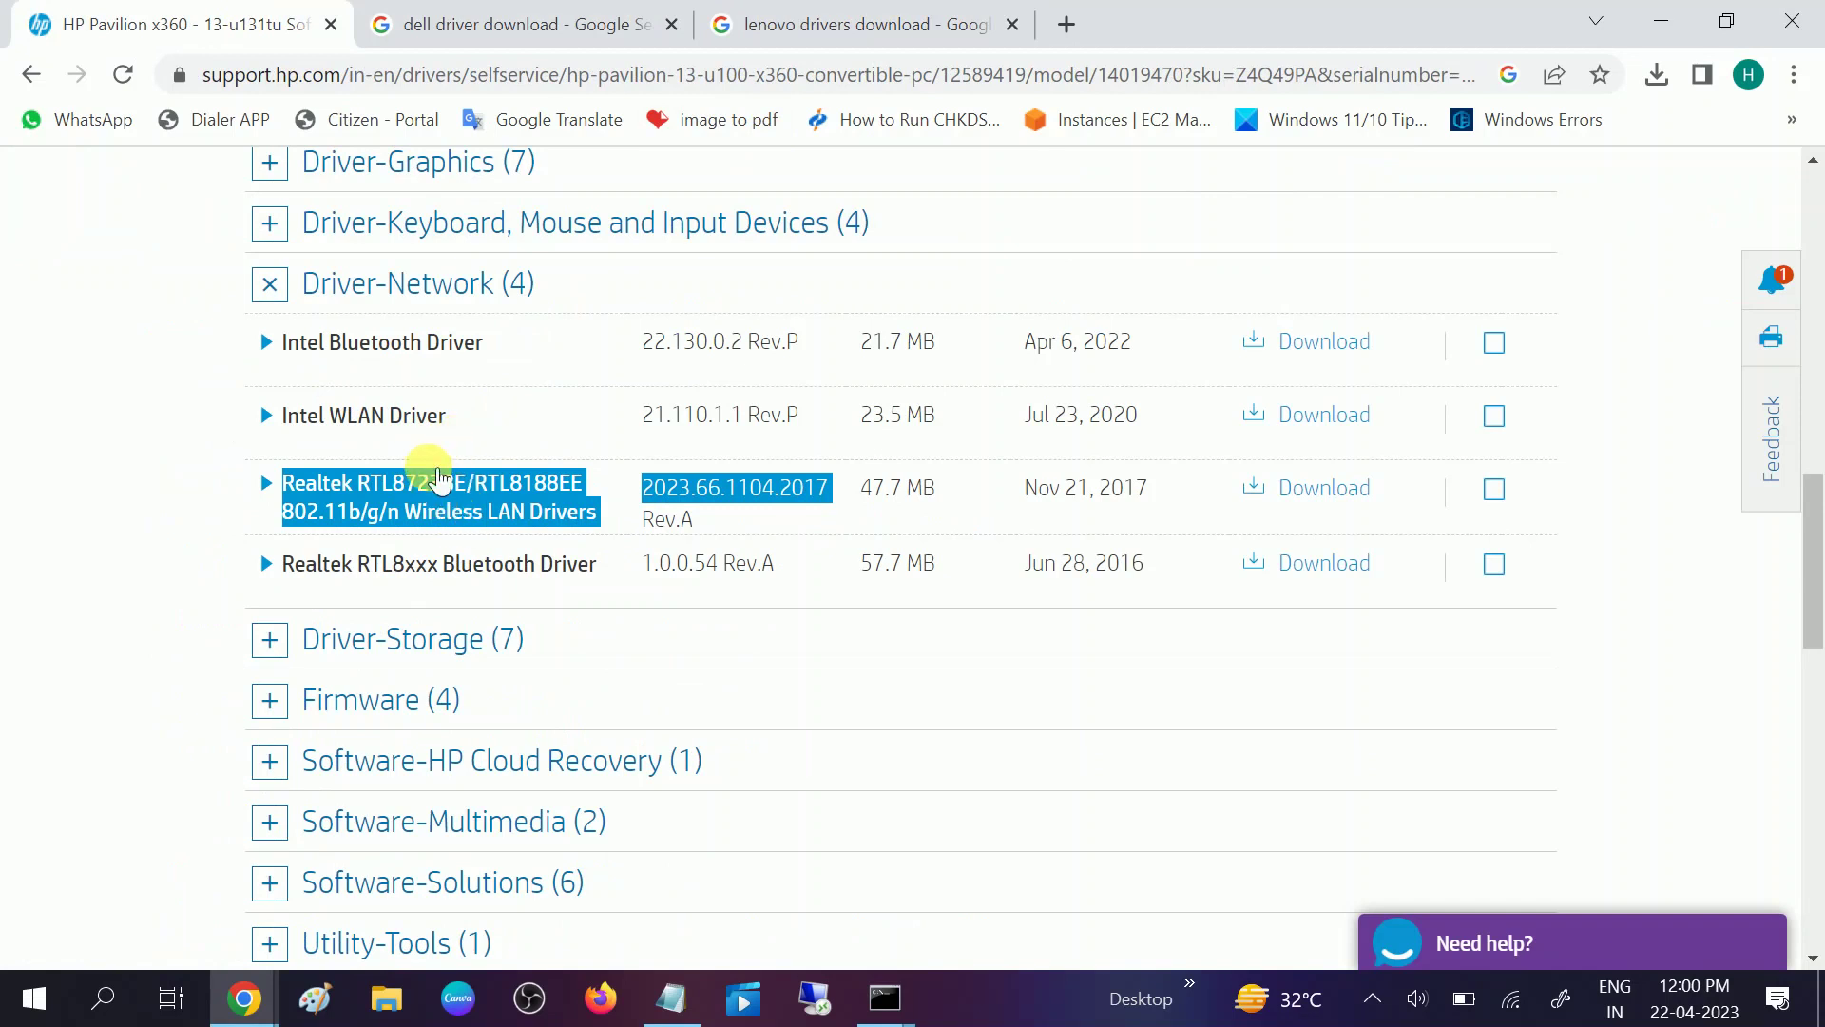
{"action": "key", "text": "super+r"}
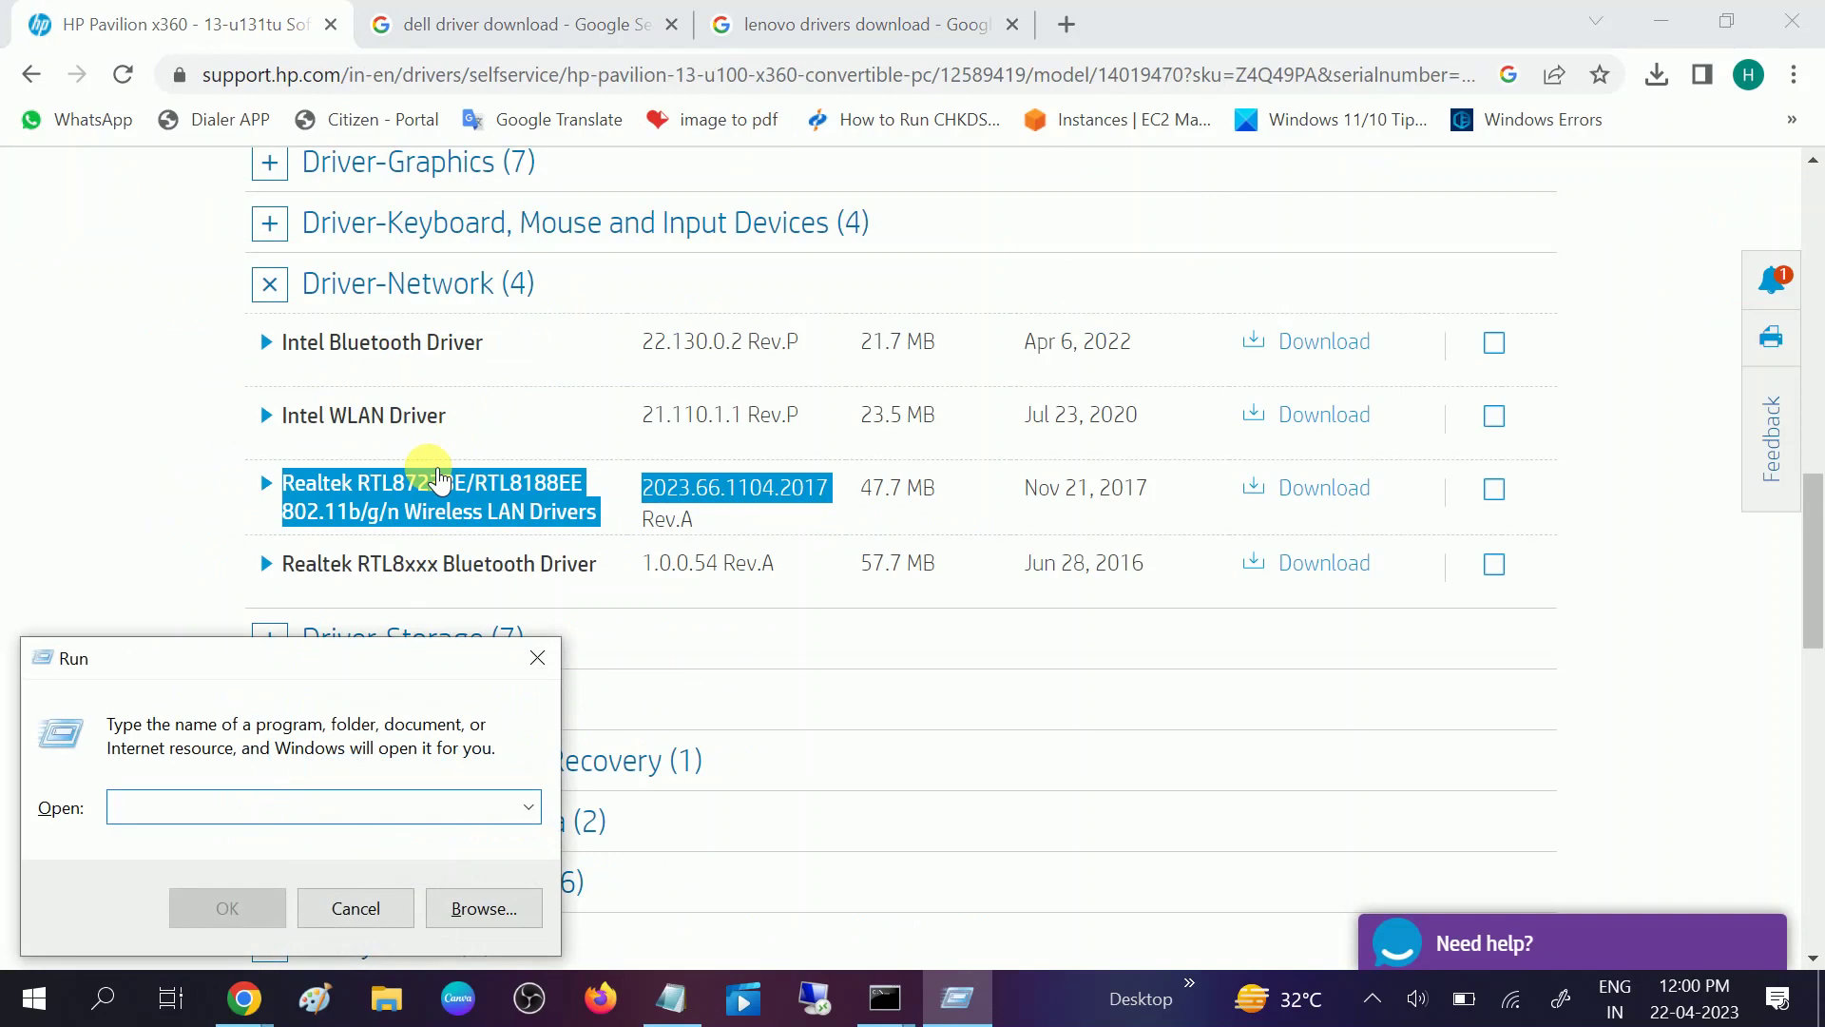
Step: Run msinfo32, widen the Item column, check the Processor row, then minimize System Information
{"action": "type", "text": "msinfo32"}
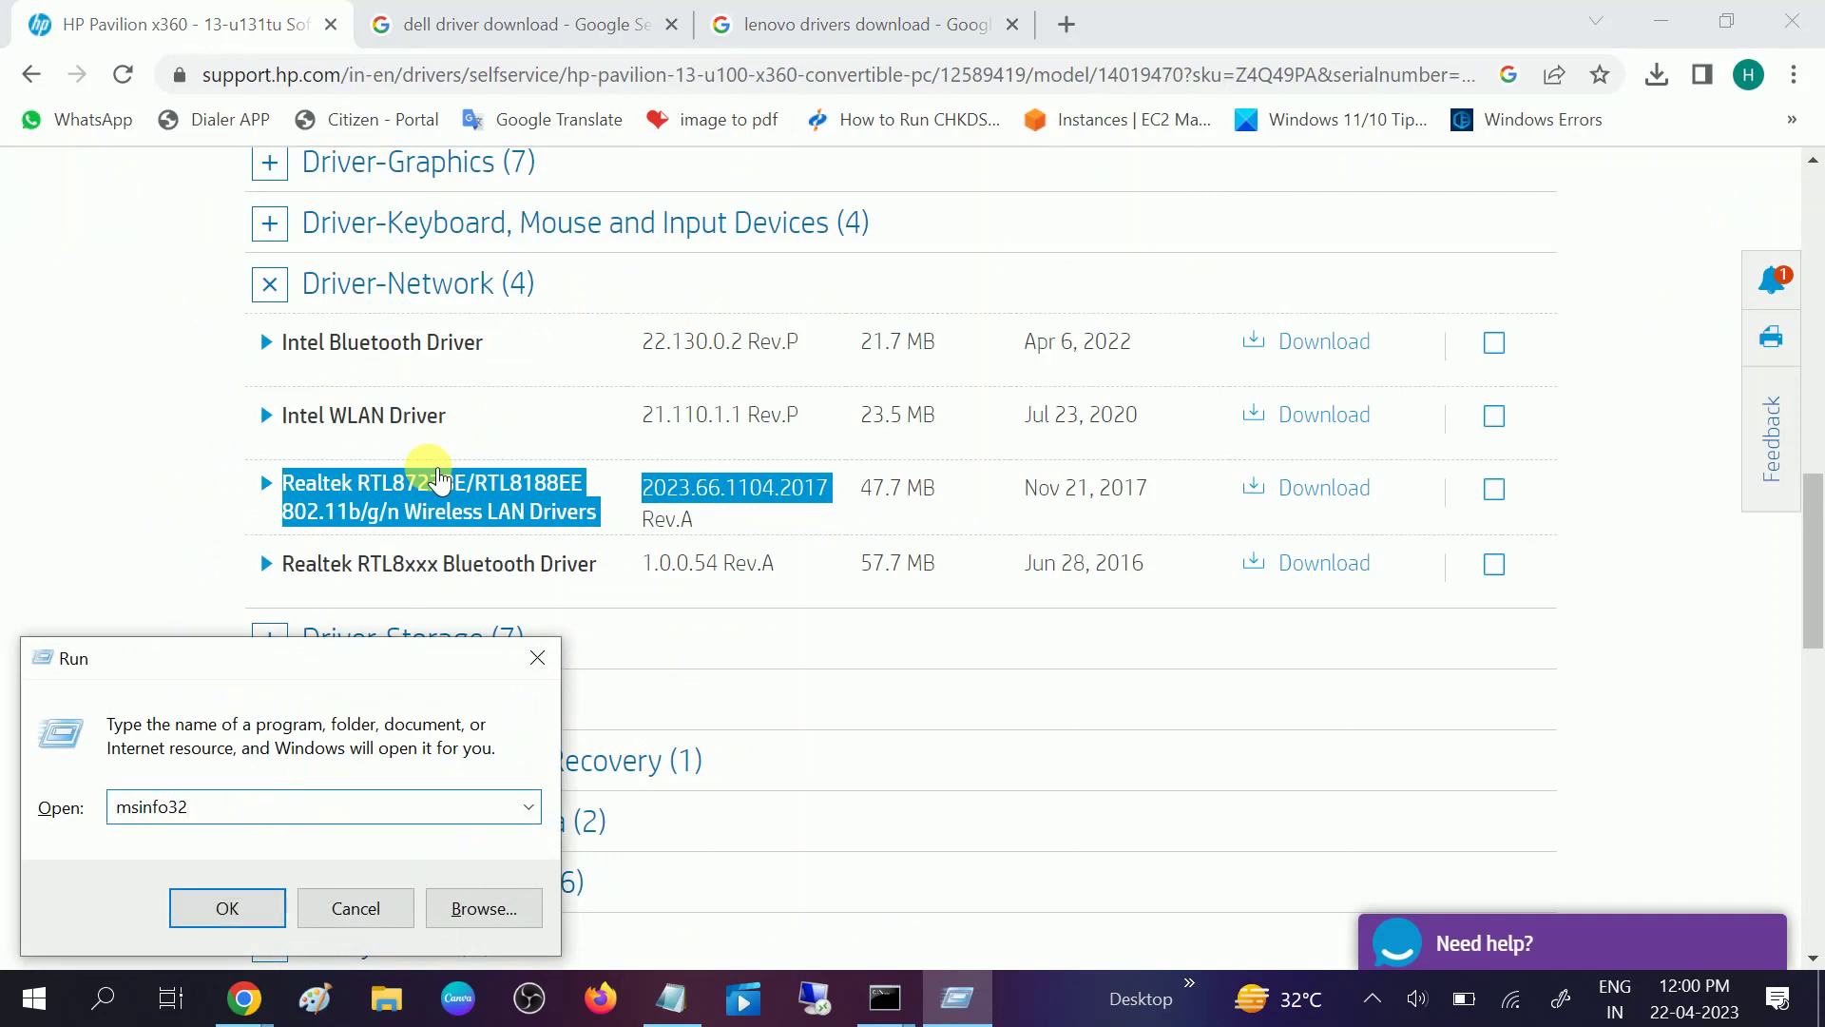
{"action": "key", "text": "Return"}
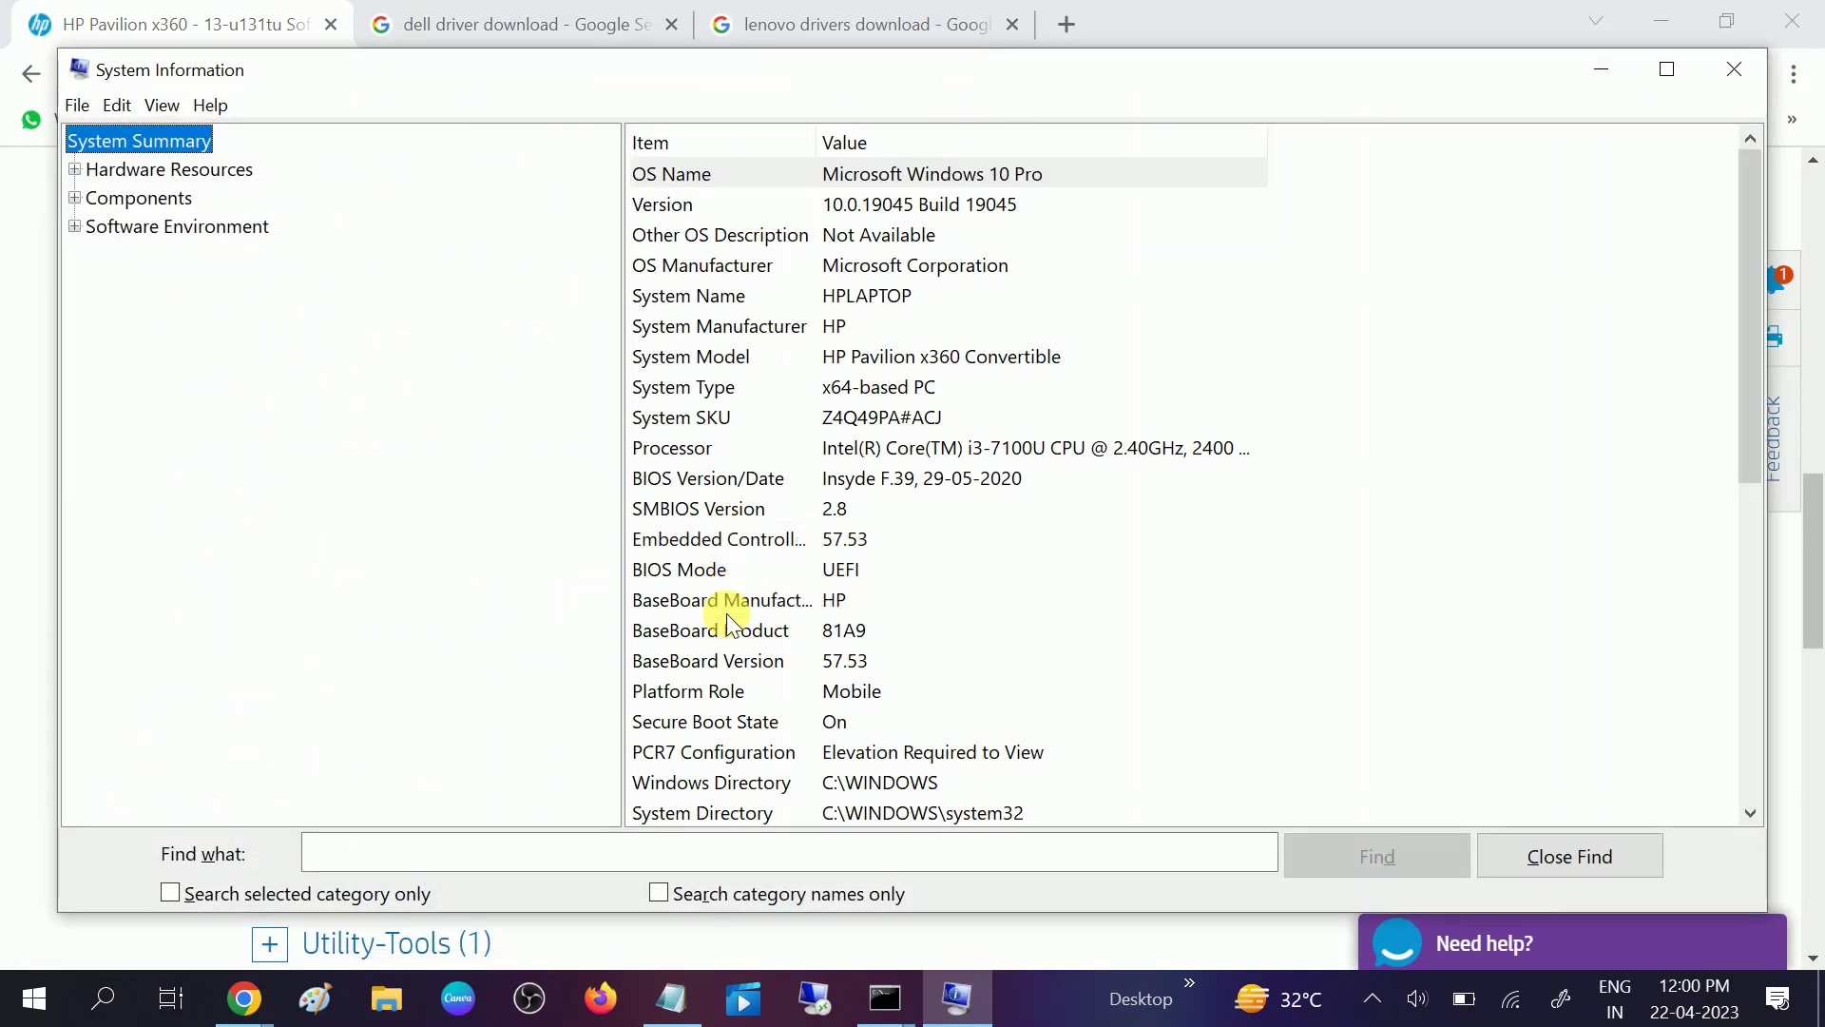
{"action": "scroll", "coordinate": [728, 623], "scroll_direction": "down", "scroll_amount": 2}
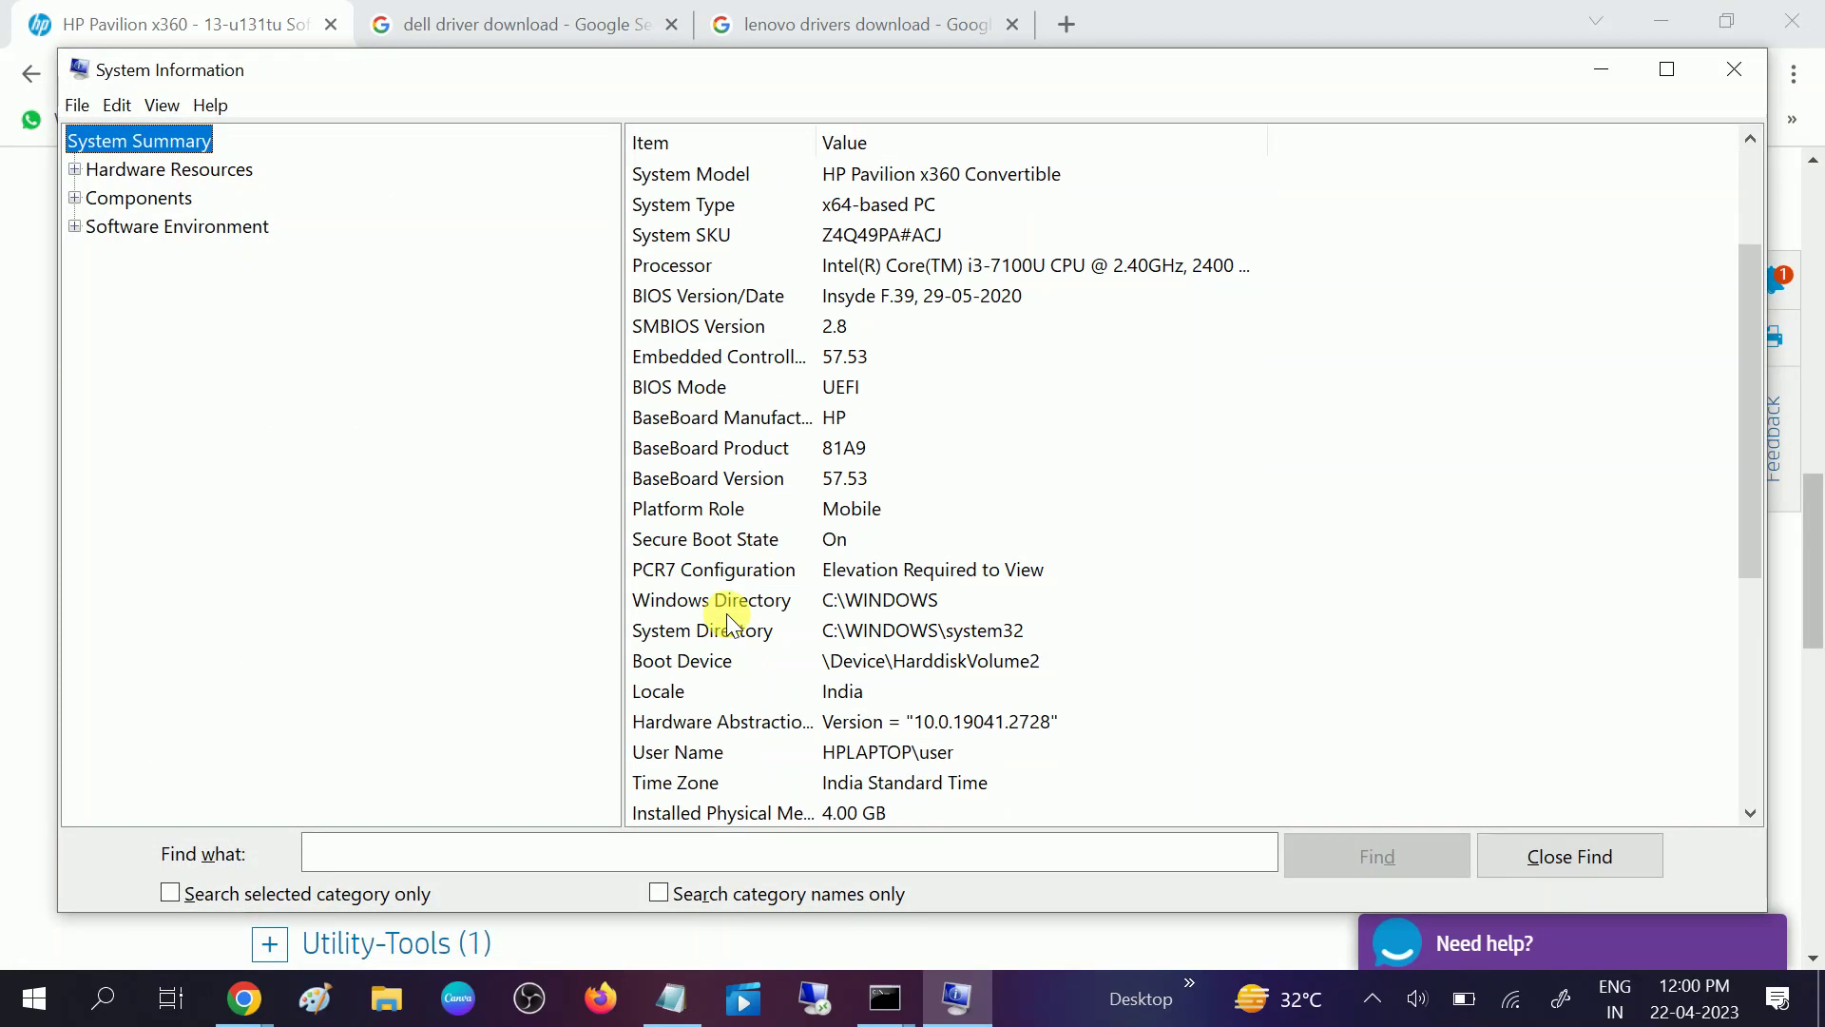
{"action": "scroll", "coordinate": [726, 614], "scroll_direction": "up", "scroll_amount": 1}
{"action": "left_click", "coordinate": [715, 507]}
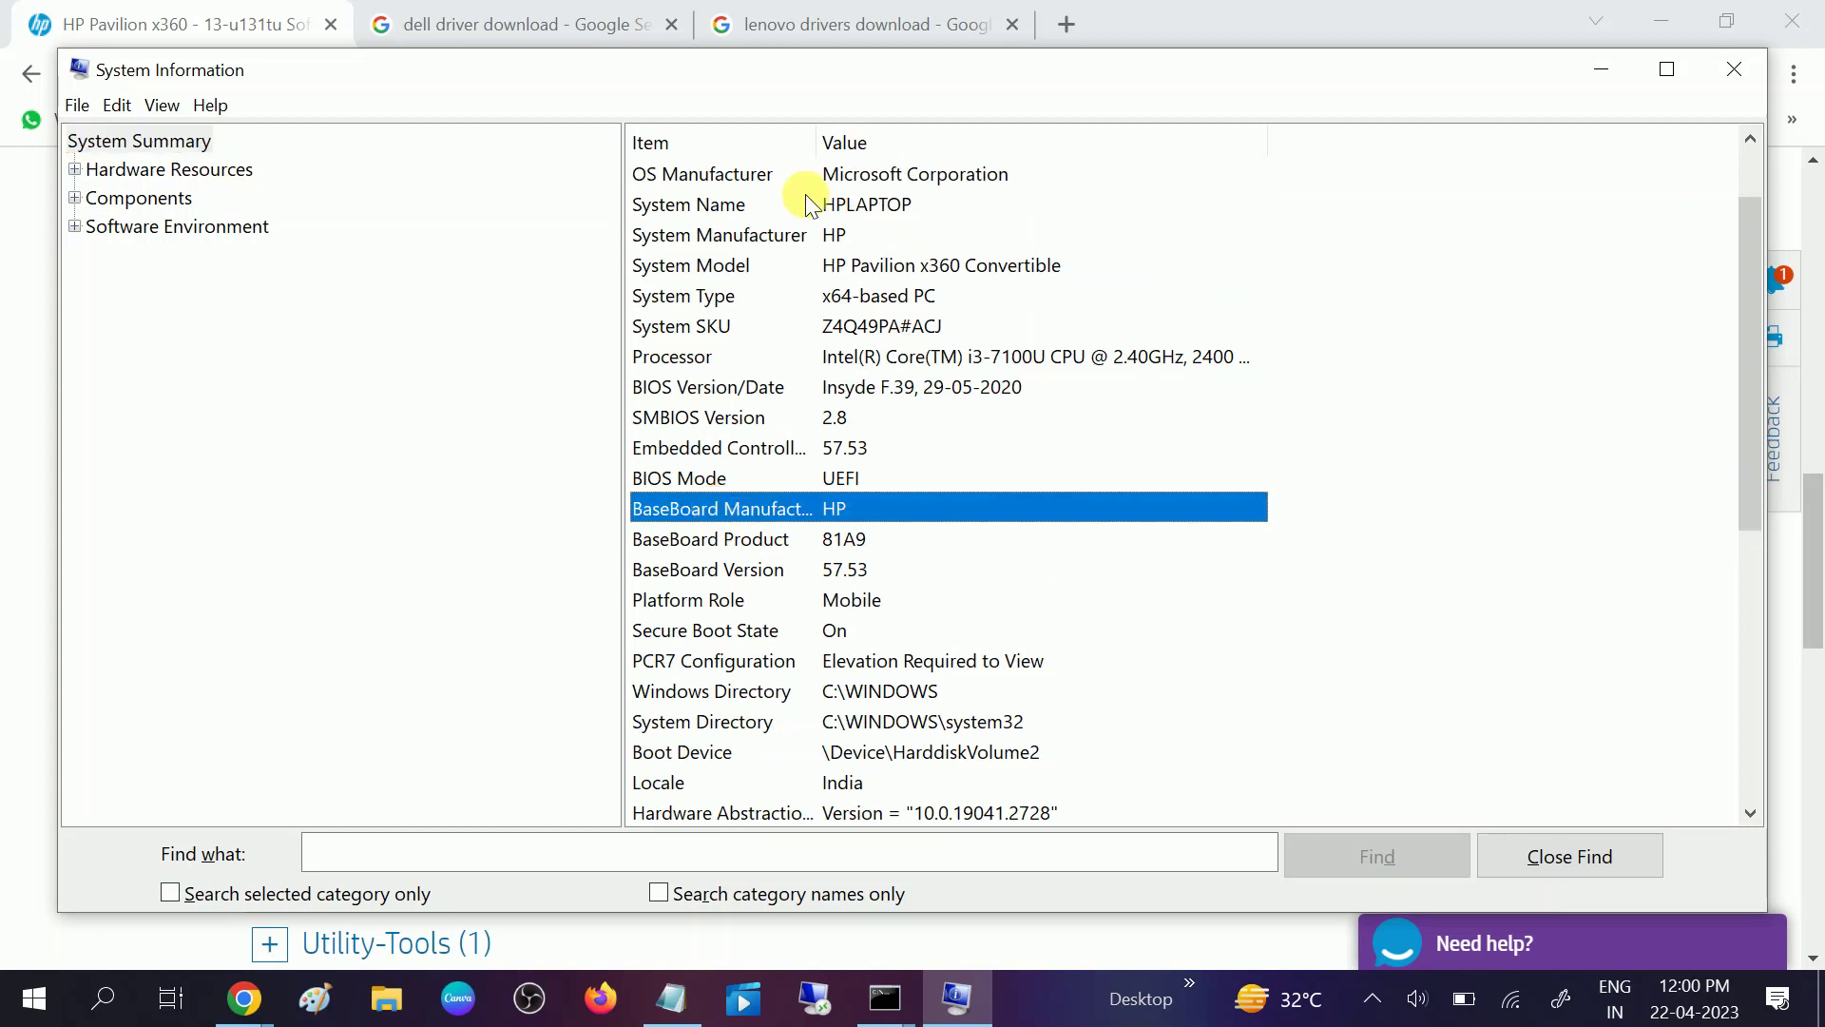
{"action": "left_click_drag", "start_coordinate": [826, 148], "coordinate": [938, 171]}
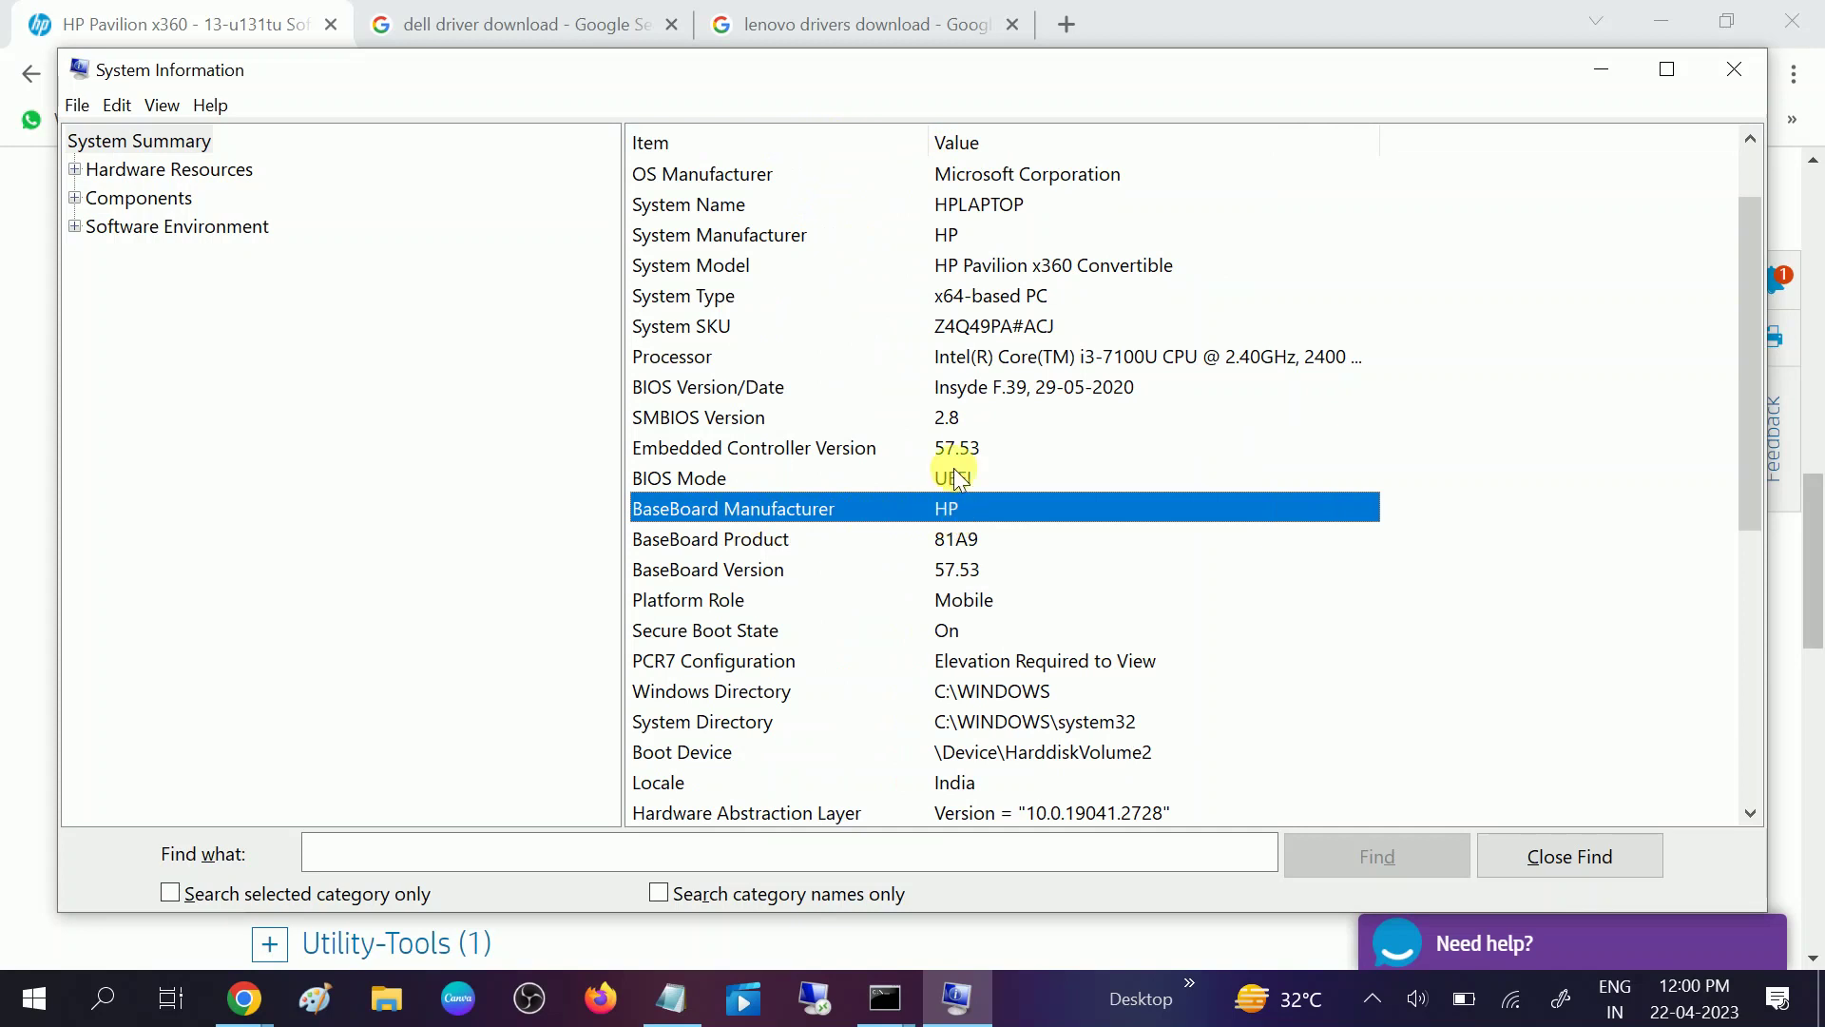
{"action": "left_click", "coordinate": [1058, 359]}
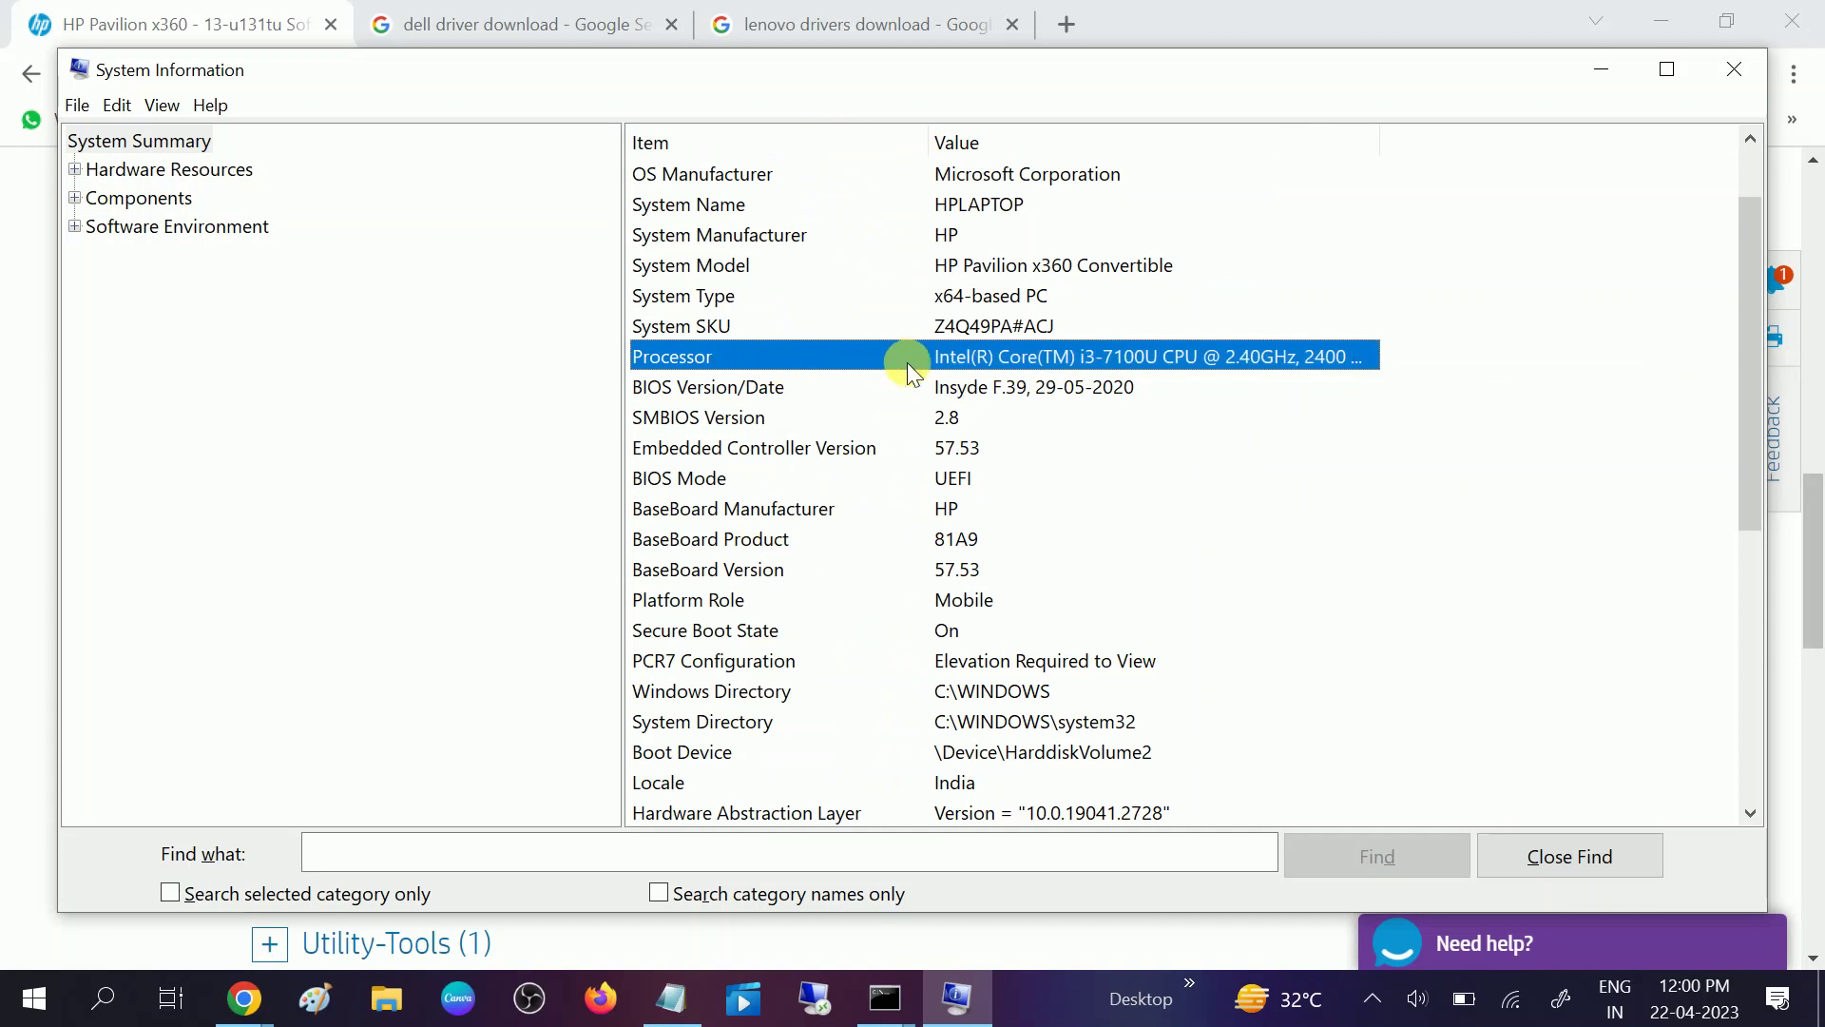
{"action": "left_click", "coordinate": [1597, 71]}
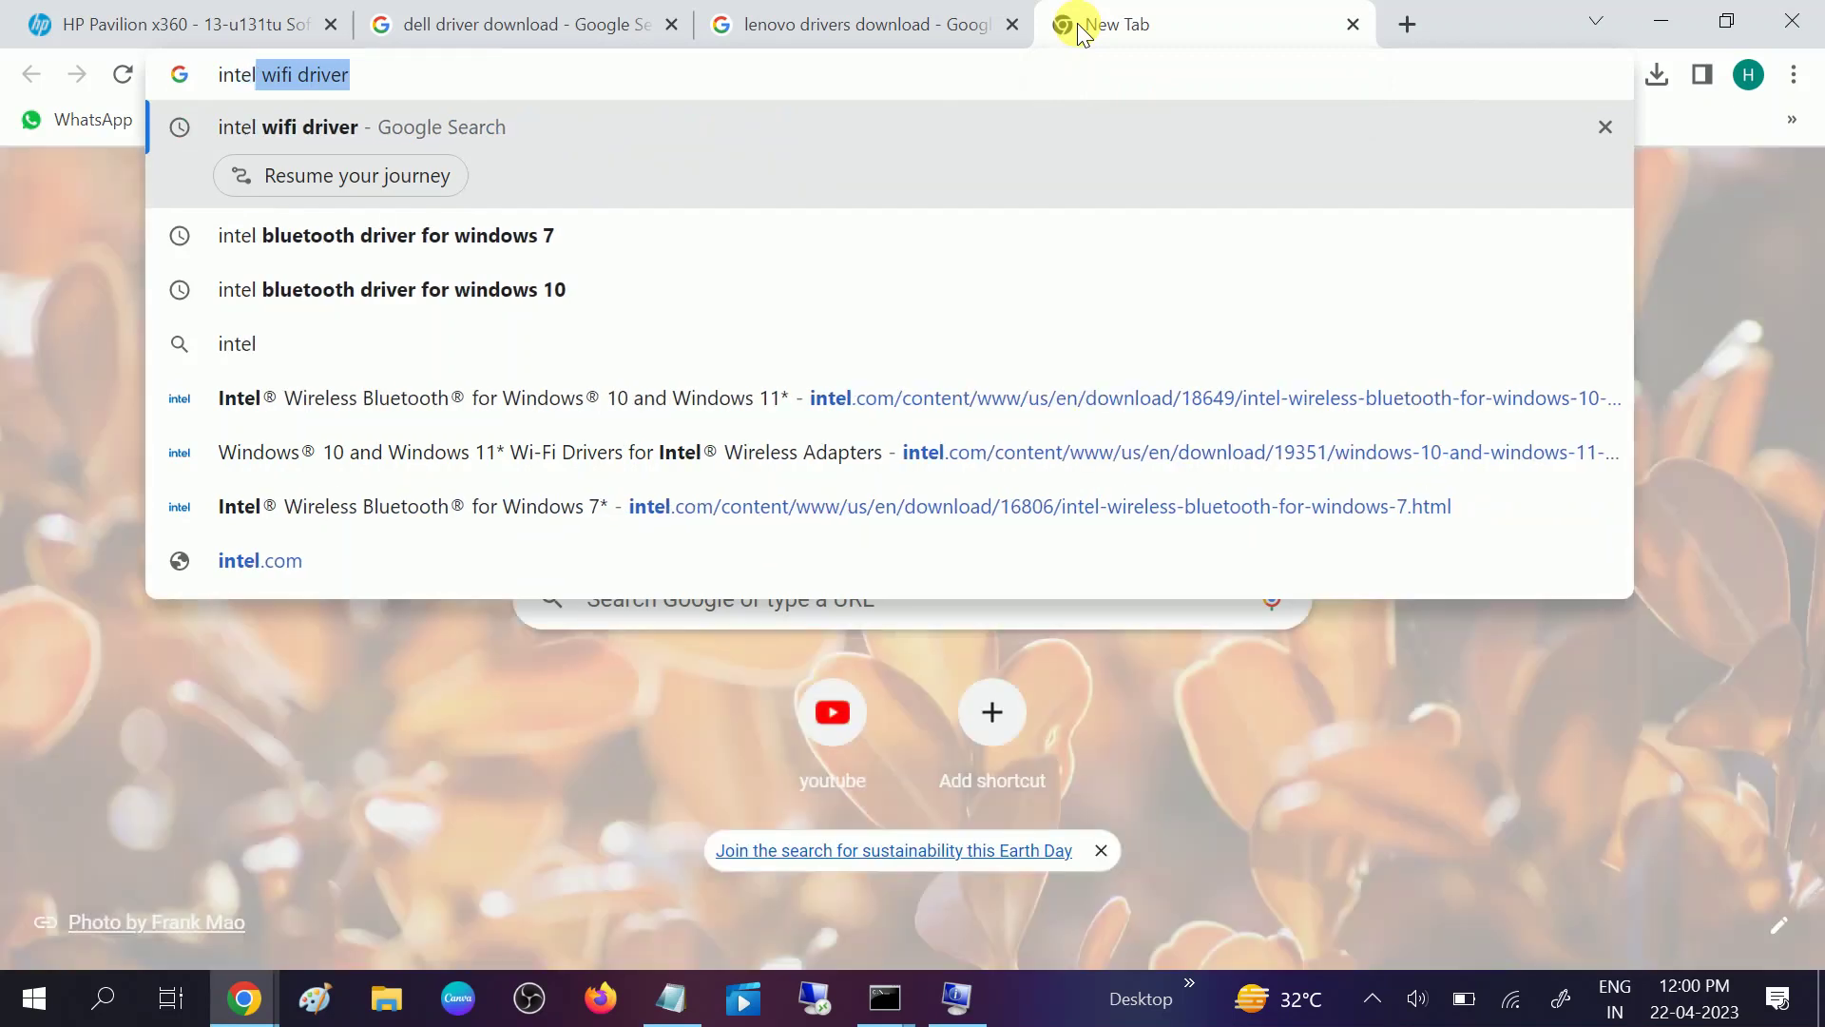
Step: Search for the Intel wifi driver for Windows 10 and open Intel's Wi-Fi drivers page
{"action": "left_click", "coordinate": [471, 91]}
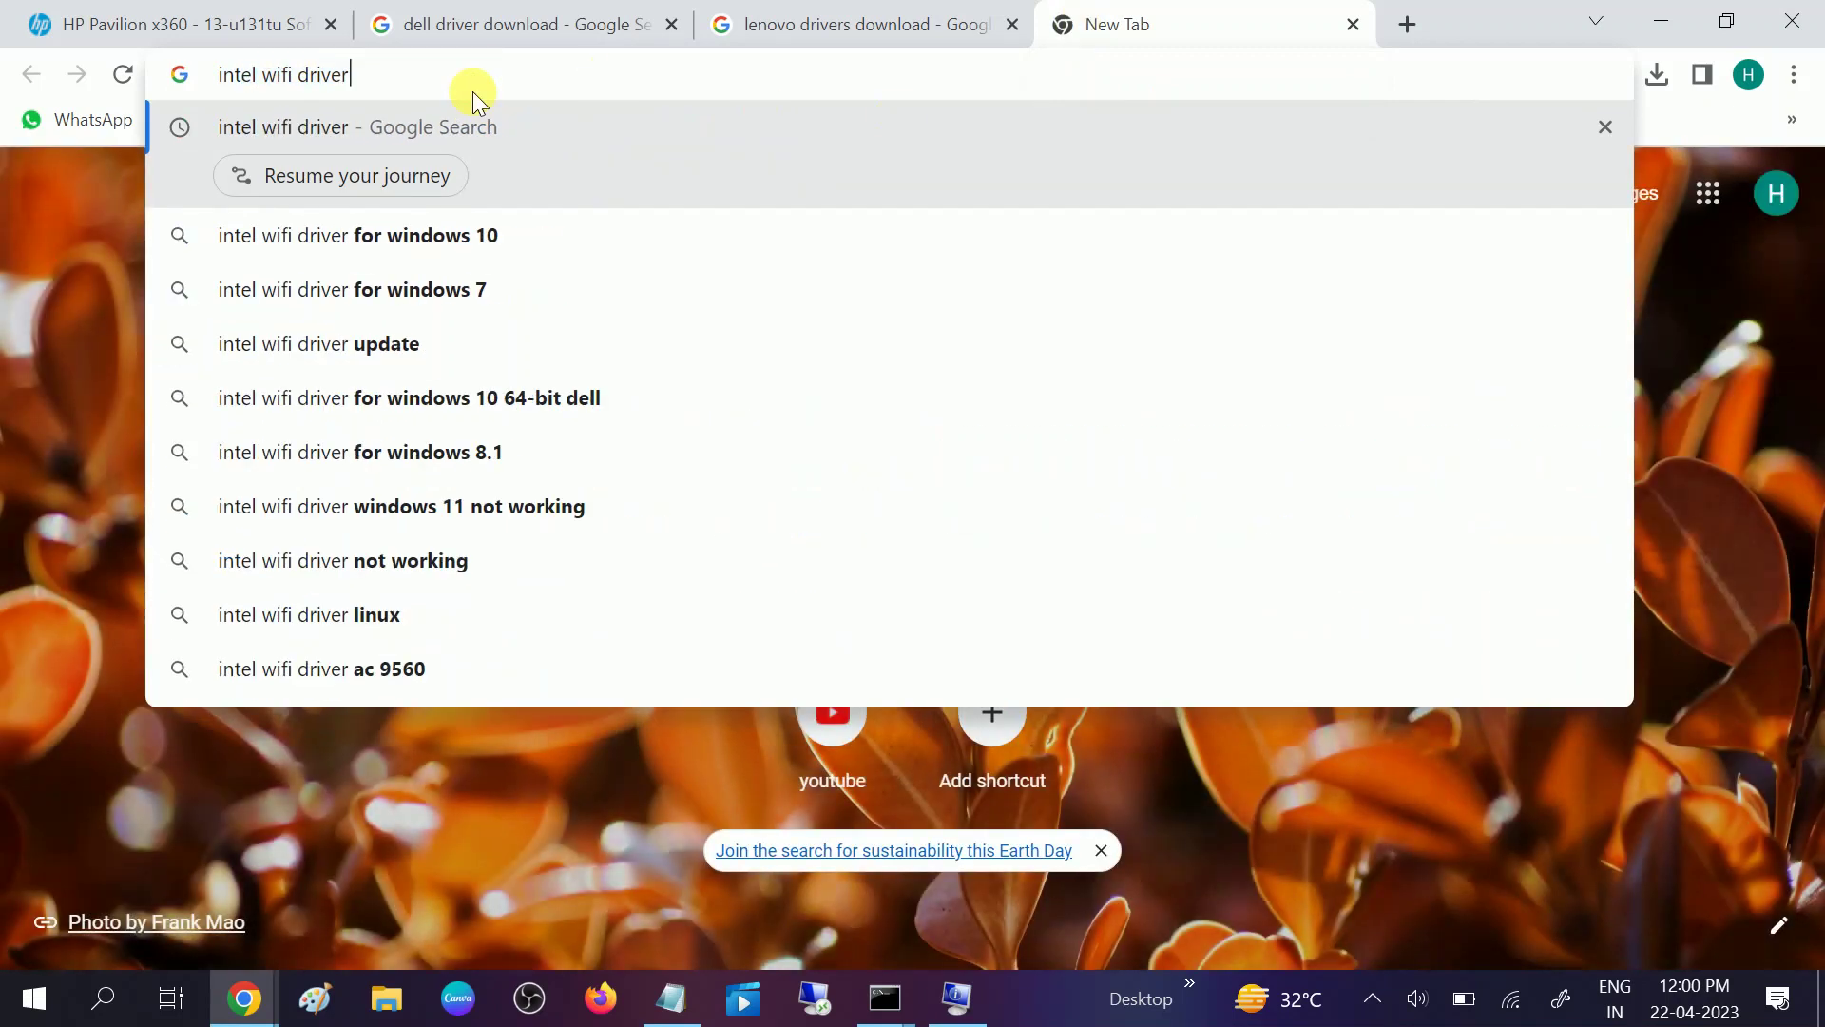
{"action": "left_click", "coordinate": [436, 235]}
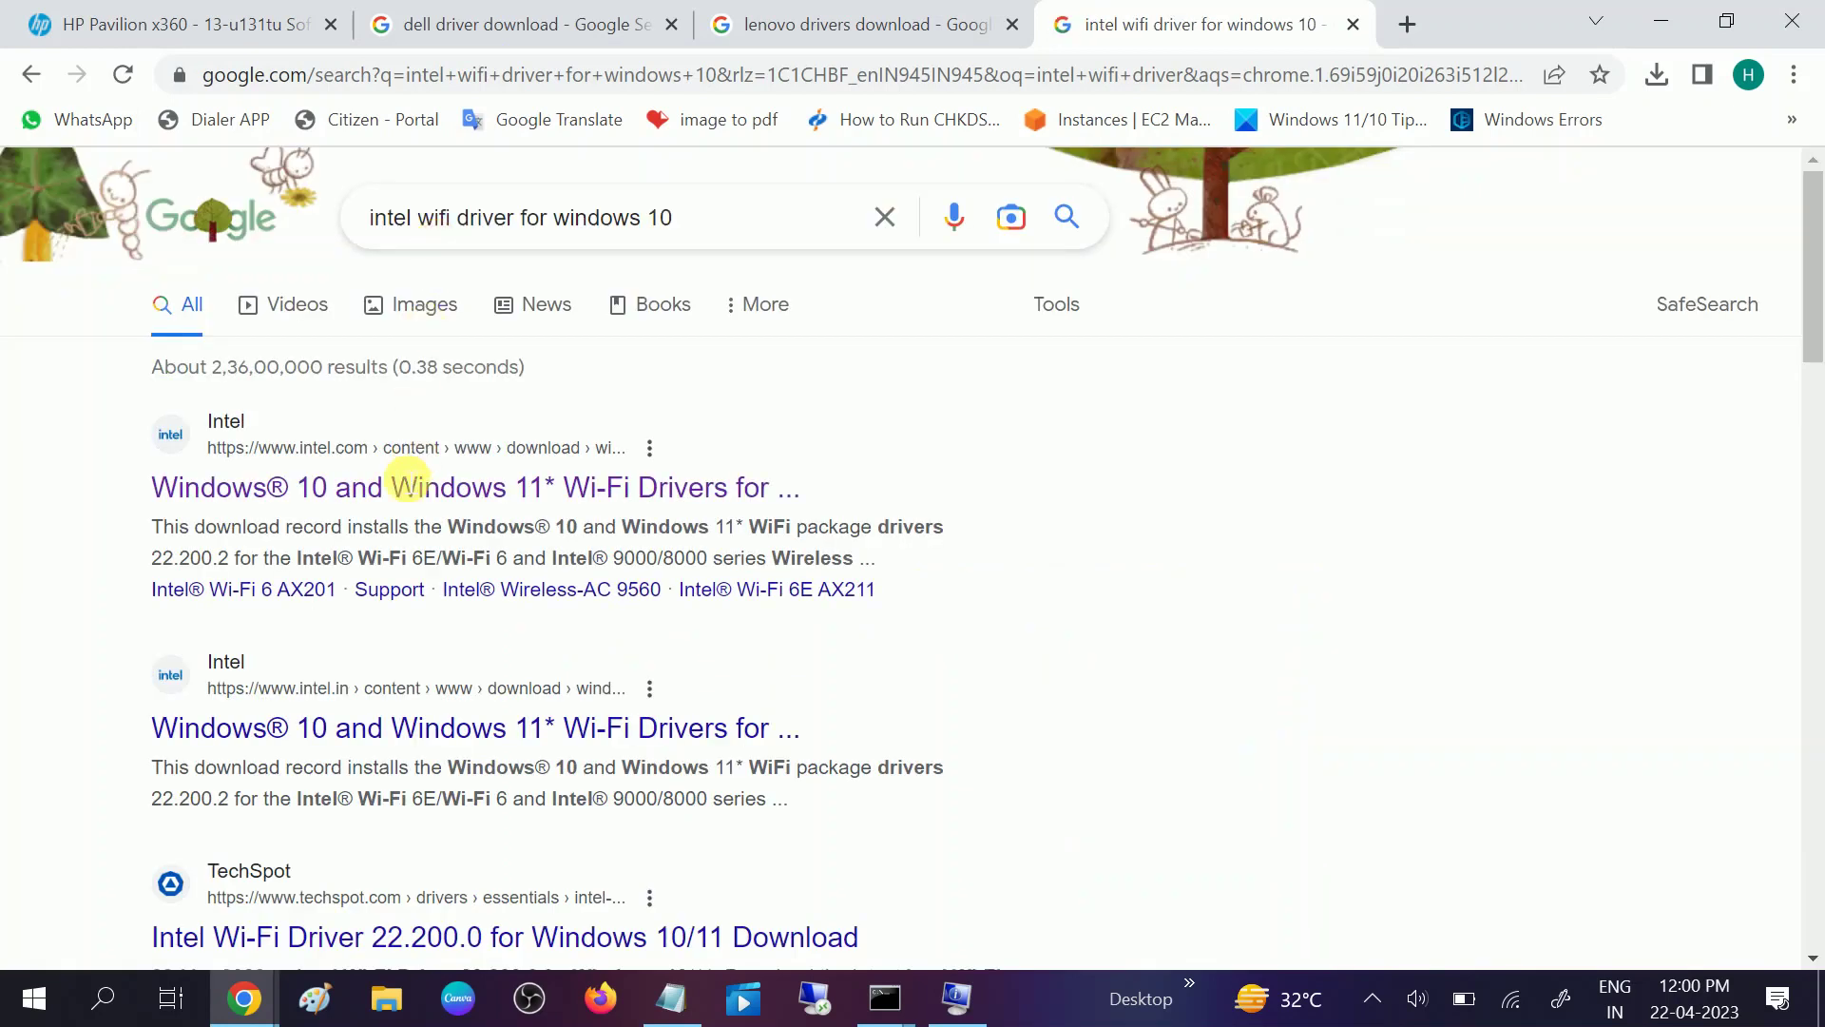
{"action": "left_click", "coordinate": [397, 490]}
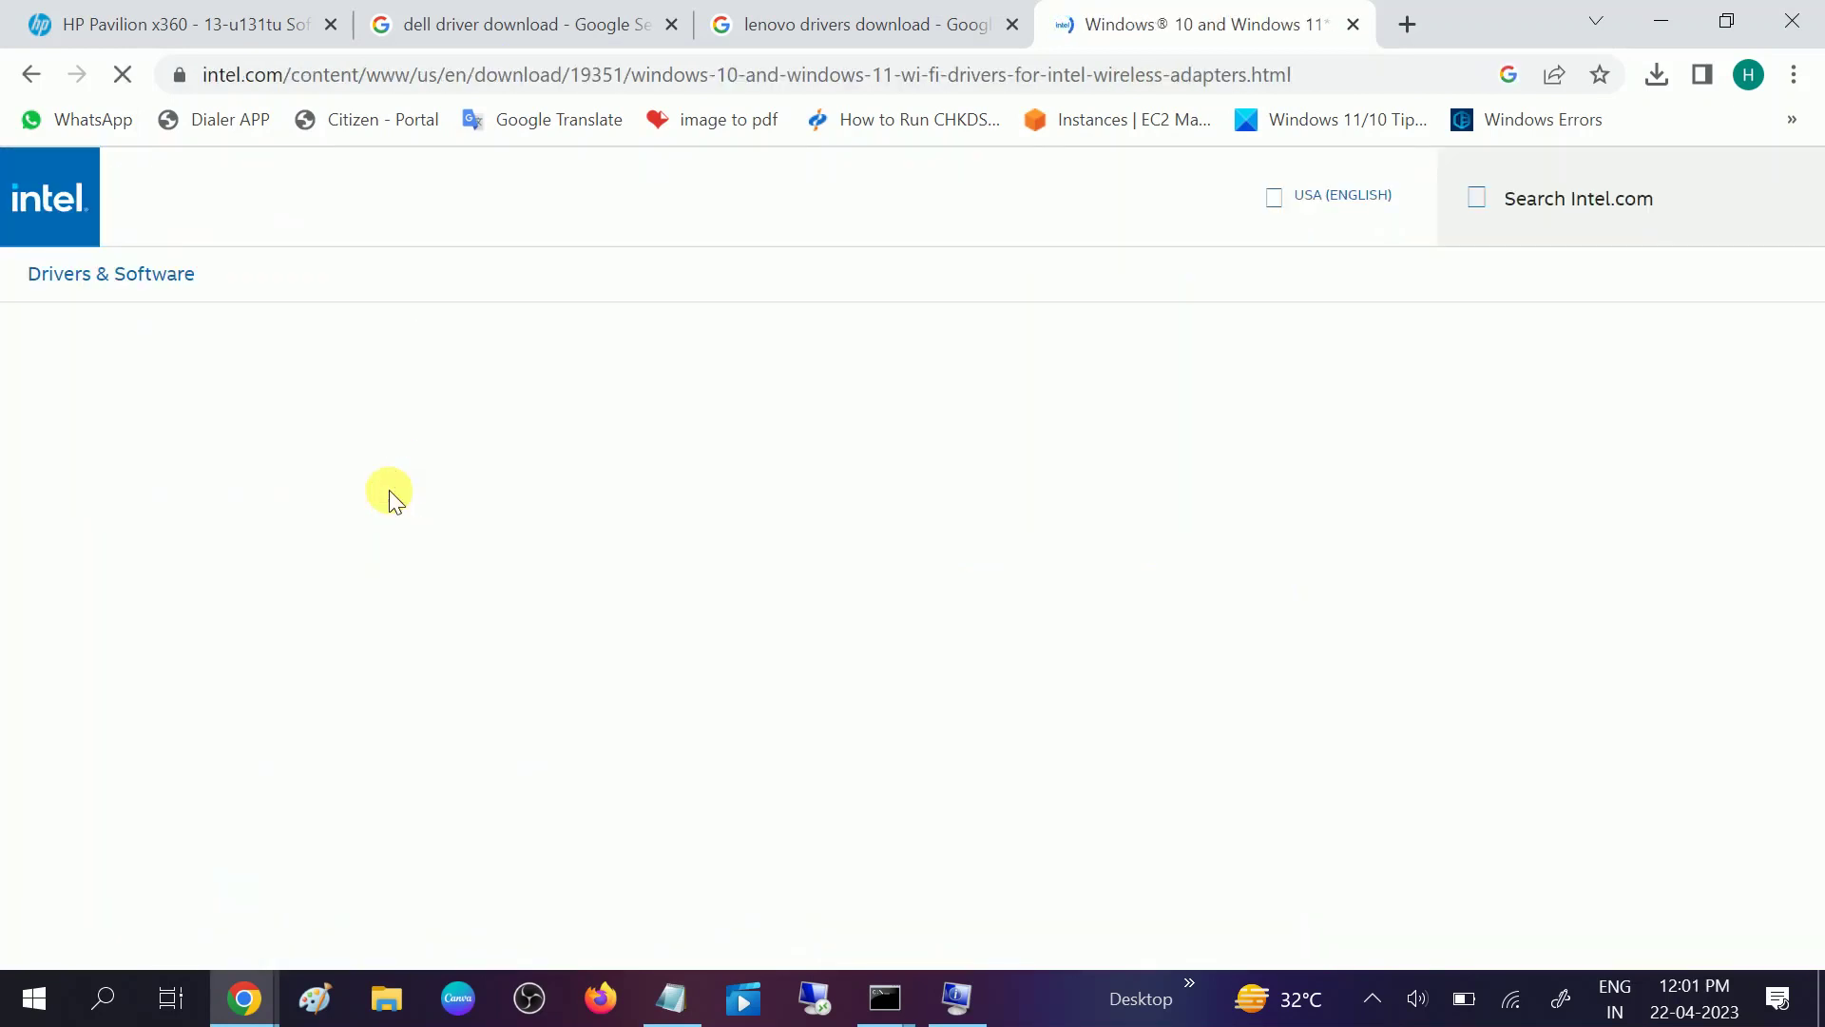
Step: Keep version 22.200.2 selected and scroll to the 64-bit download section
{"action": "scroll", "coordinate": [499, 544], "scroll_direction": "down", "scroll_amount": 3}
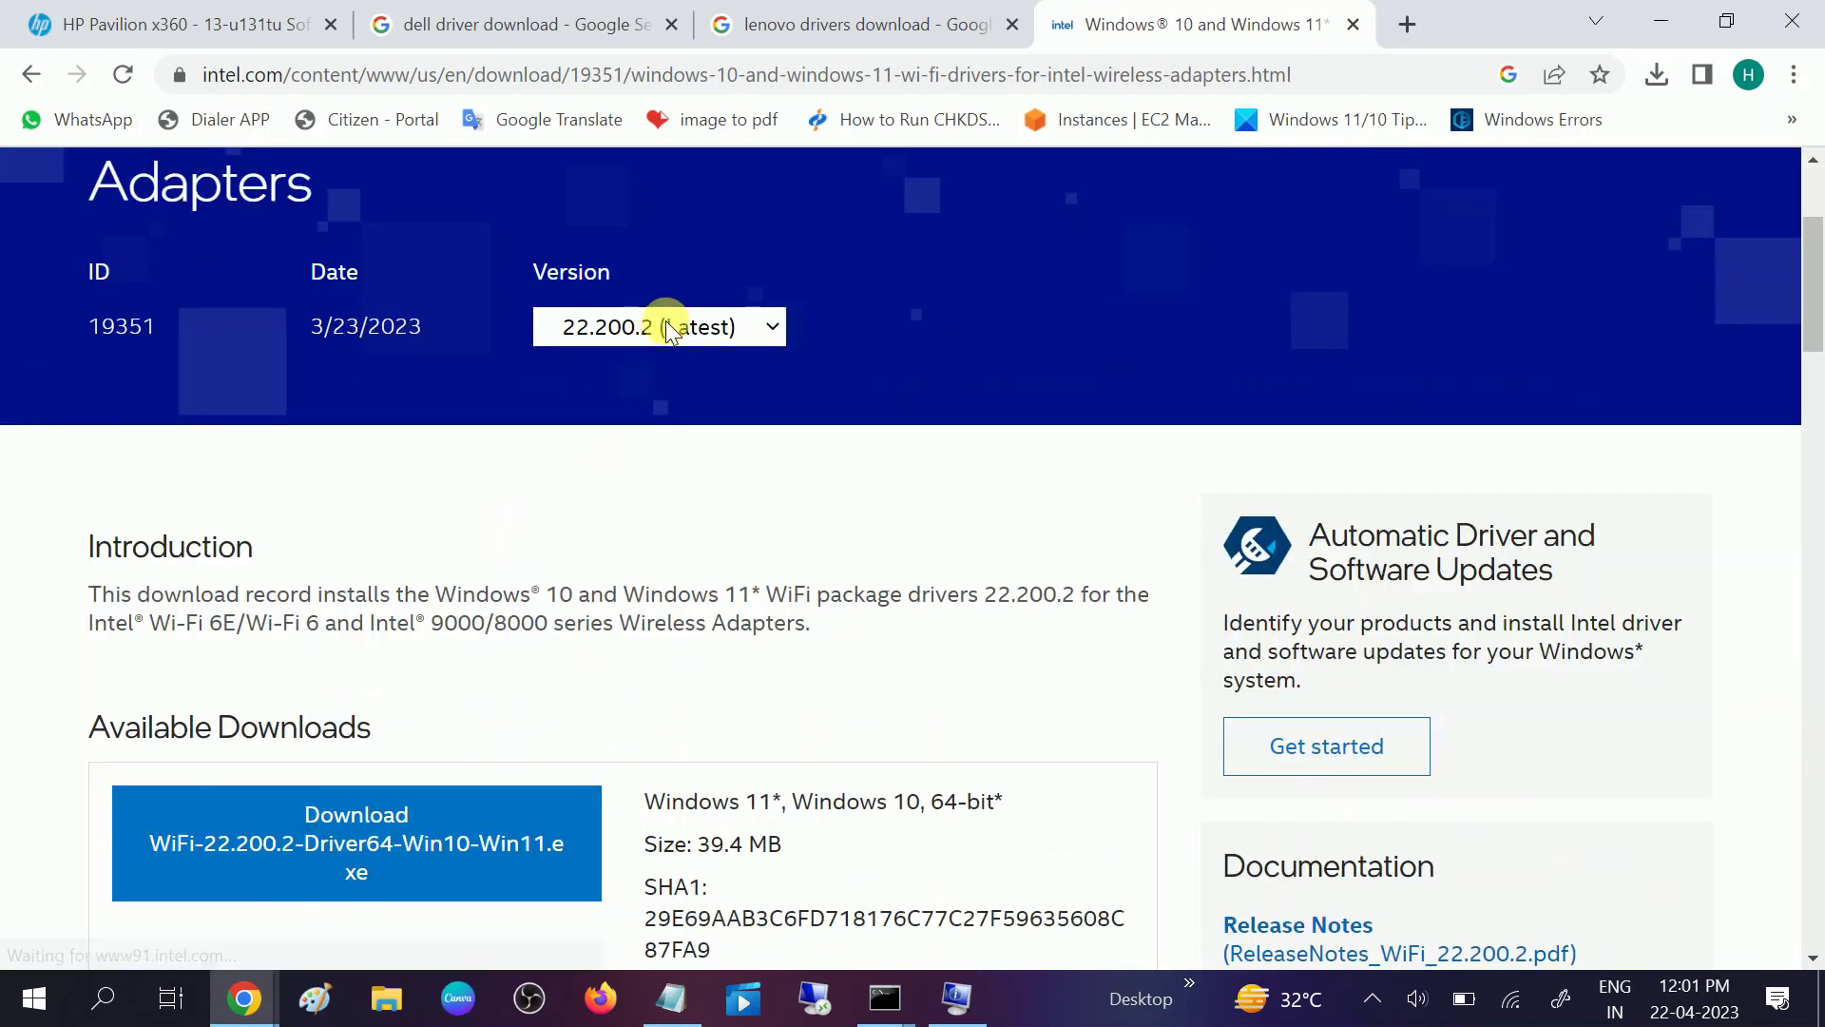
{"action": "left_click", "coordinate": [770, 328]}
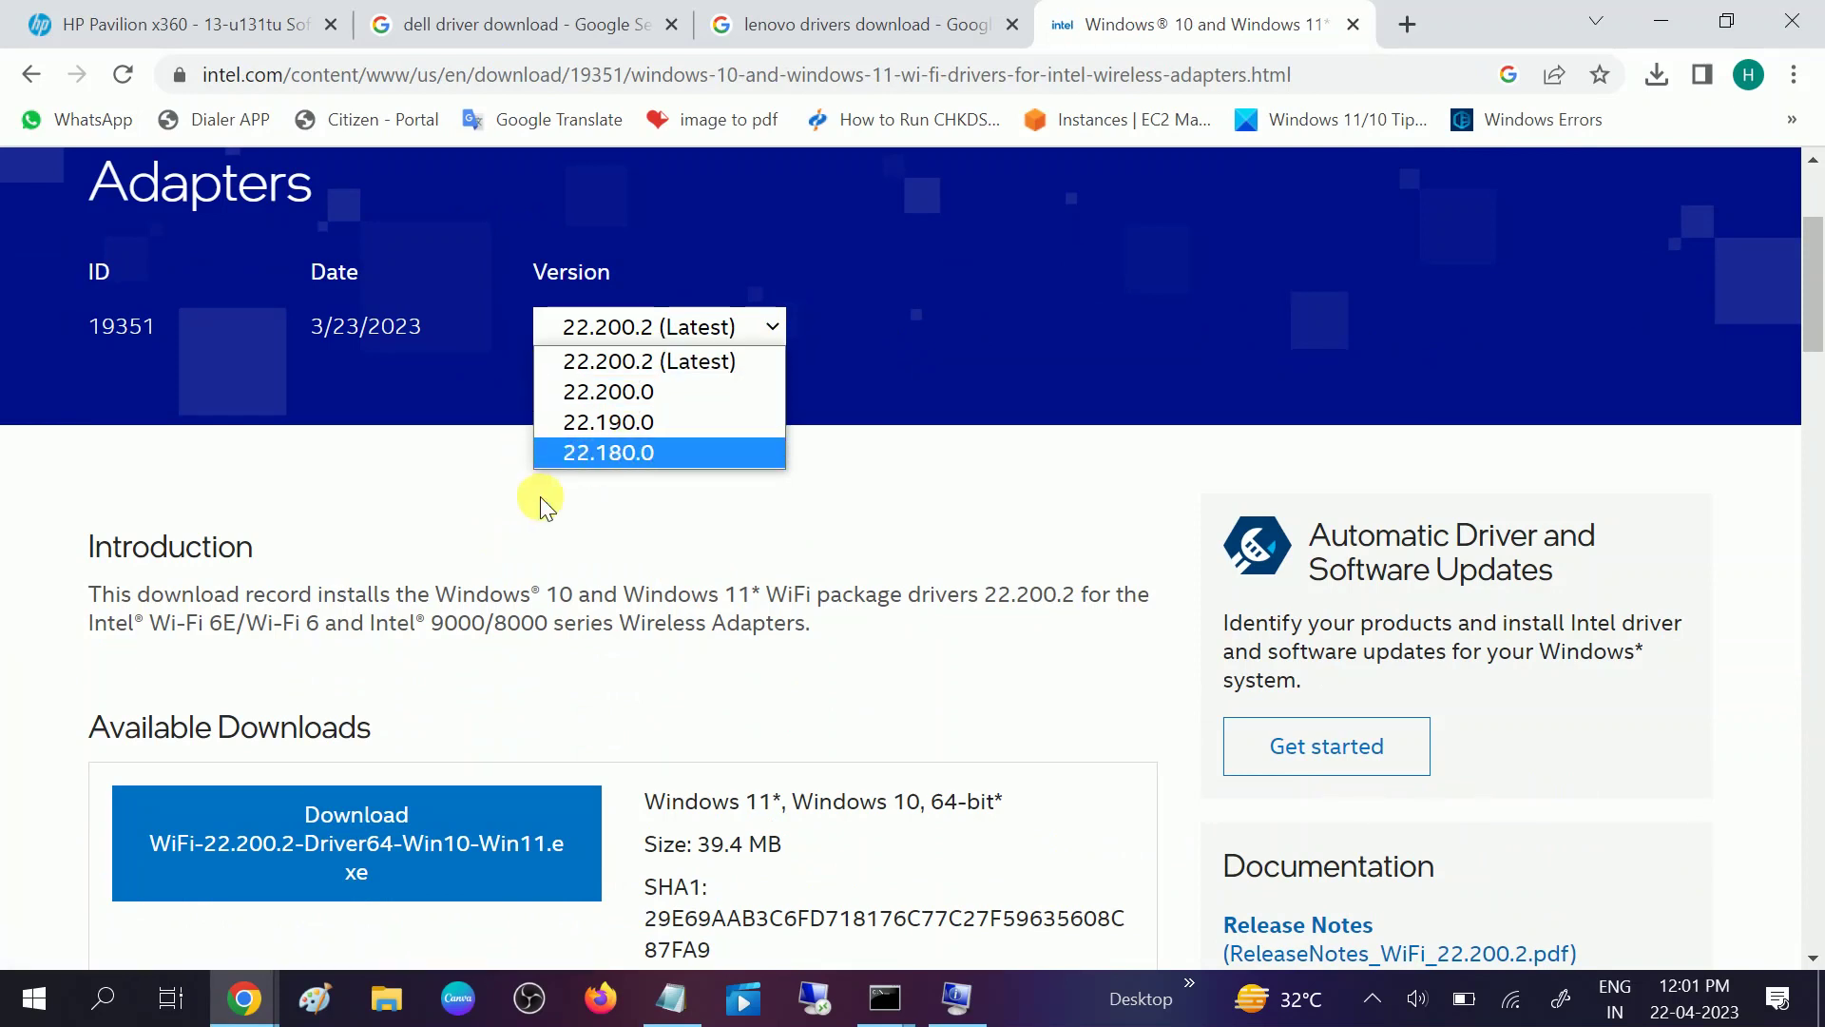
{"action": "left_click", "coordinate": [492, 380]}
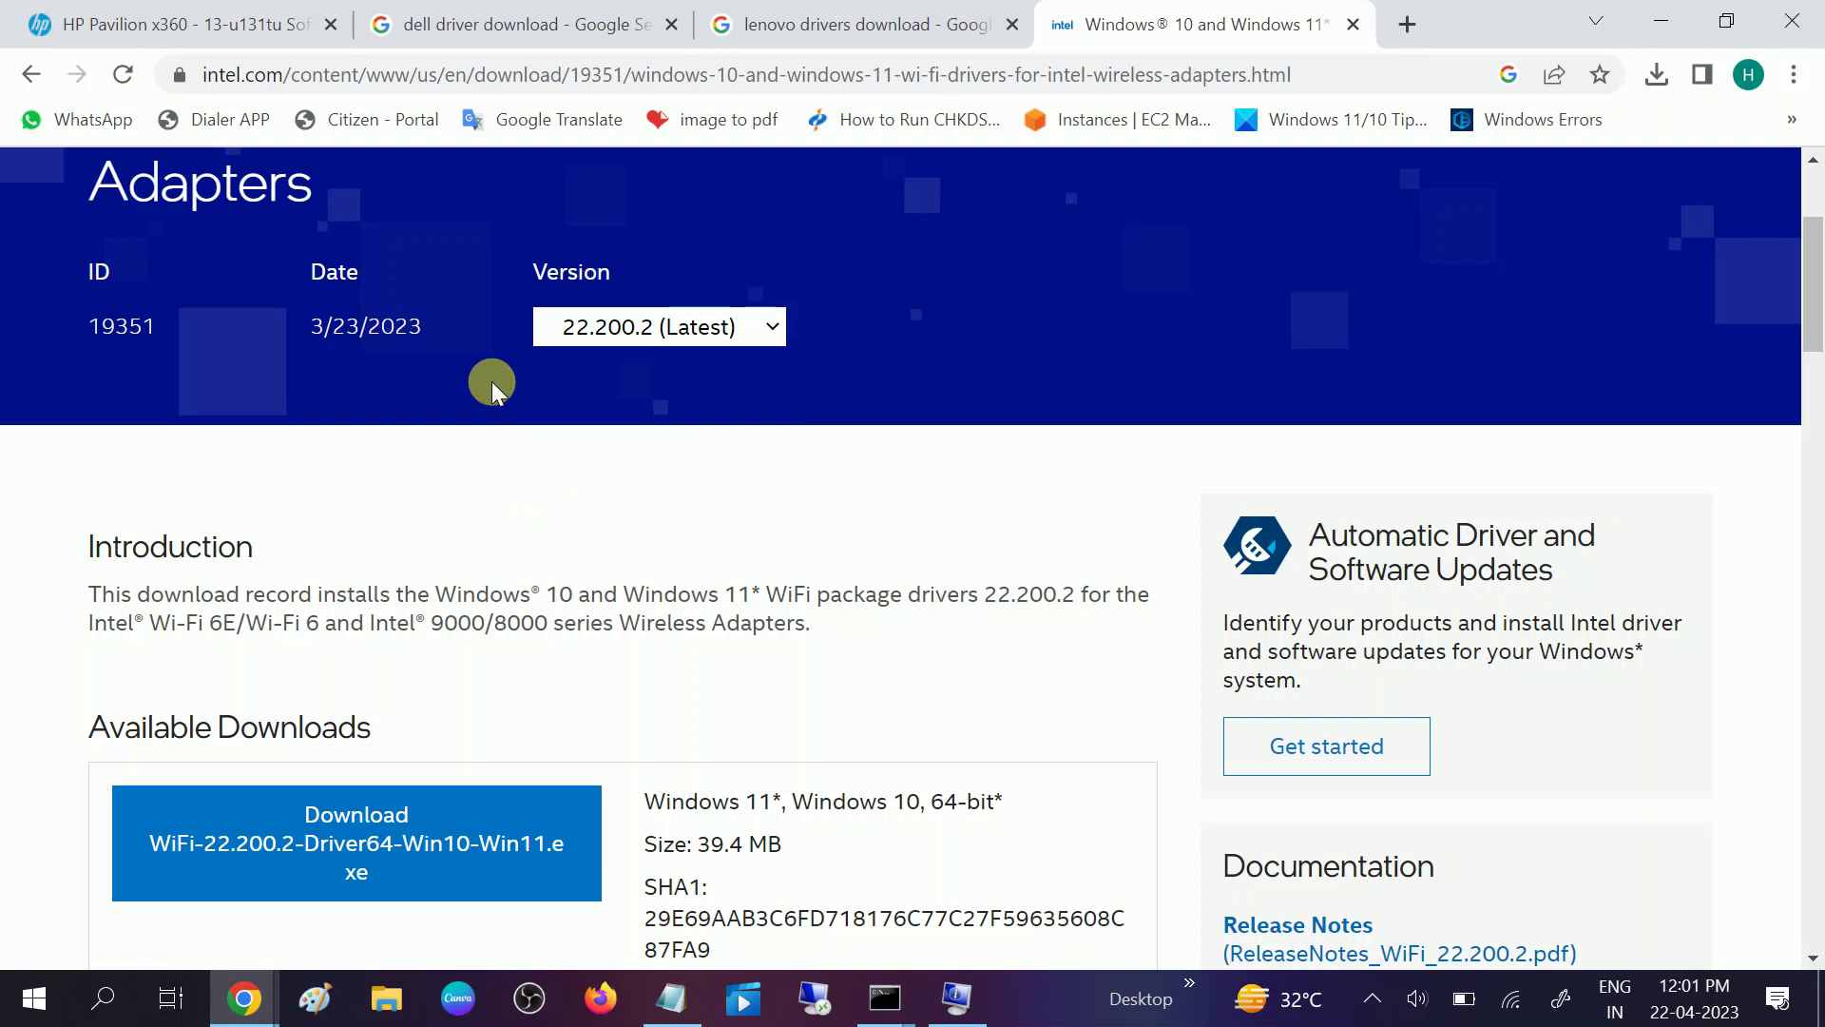
{"action": "scroll", "coordinate": [519, 545], "scroll_direction": "down", "scroll_amount": 4}
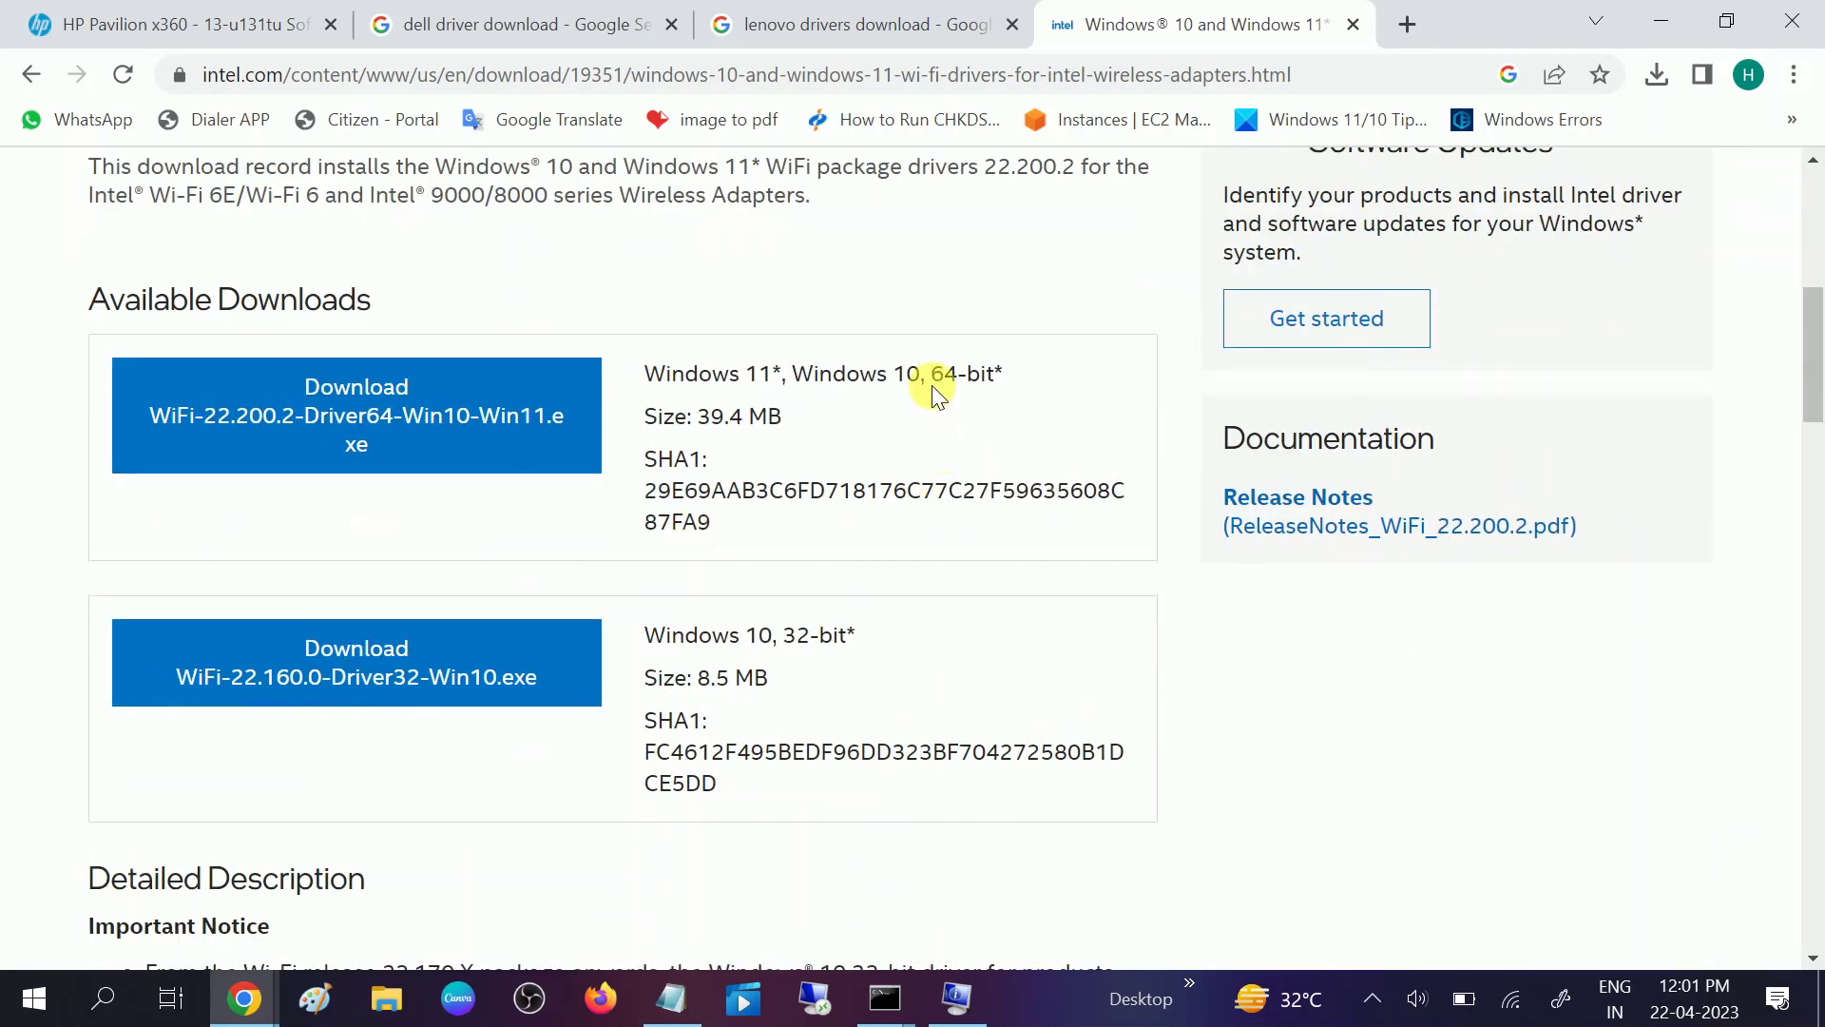
{"action": "left_click_drag", "start_coordinate": [931, 377], "coordinate": [1003, 381]}
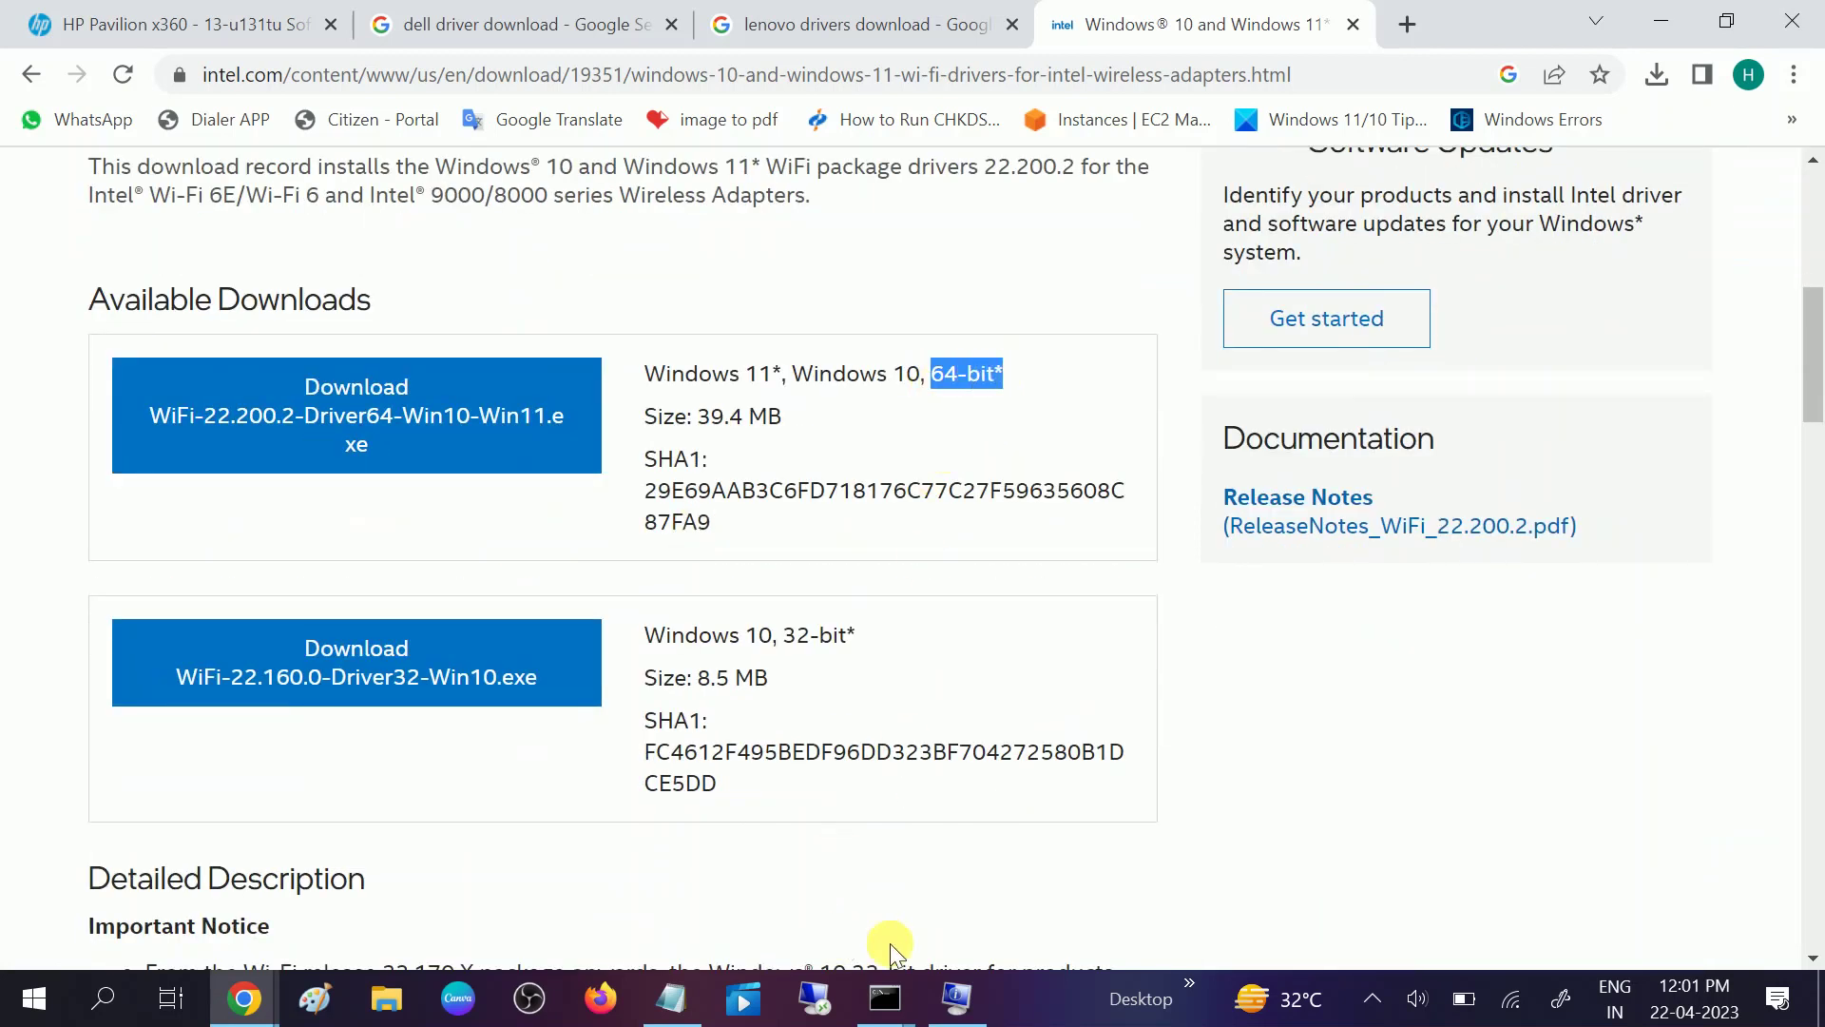
{"action": "left_click", "coordinate": [957, 998]}
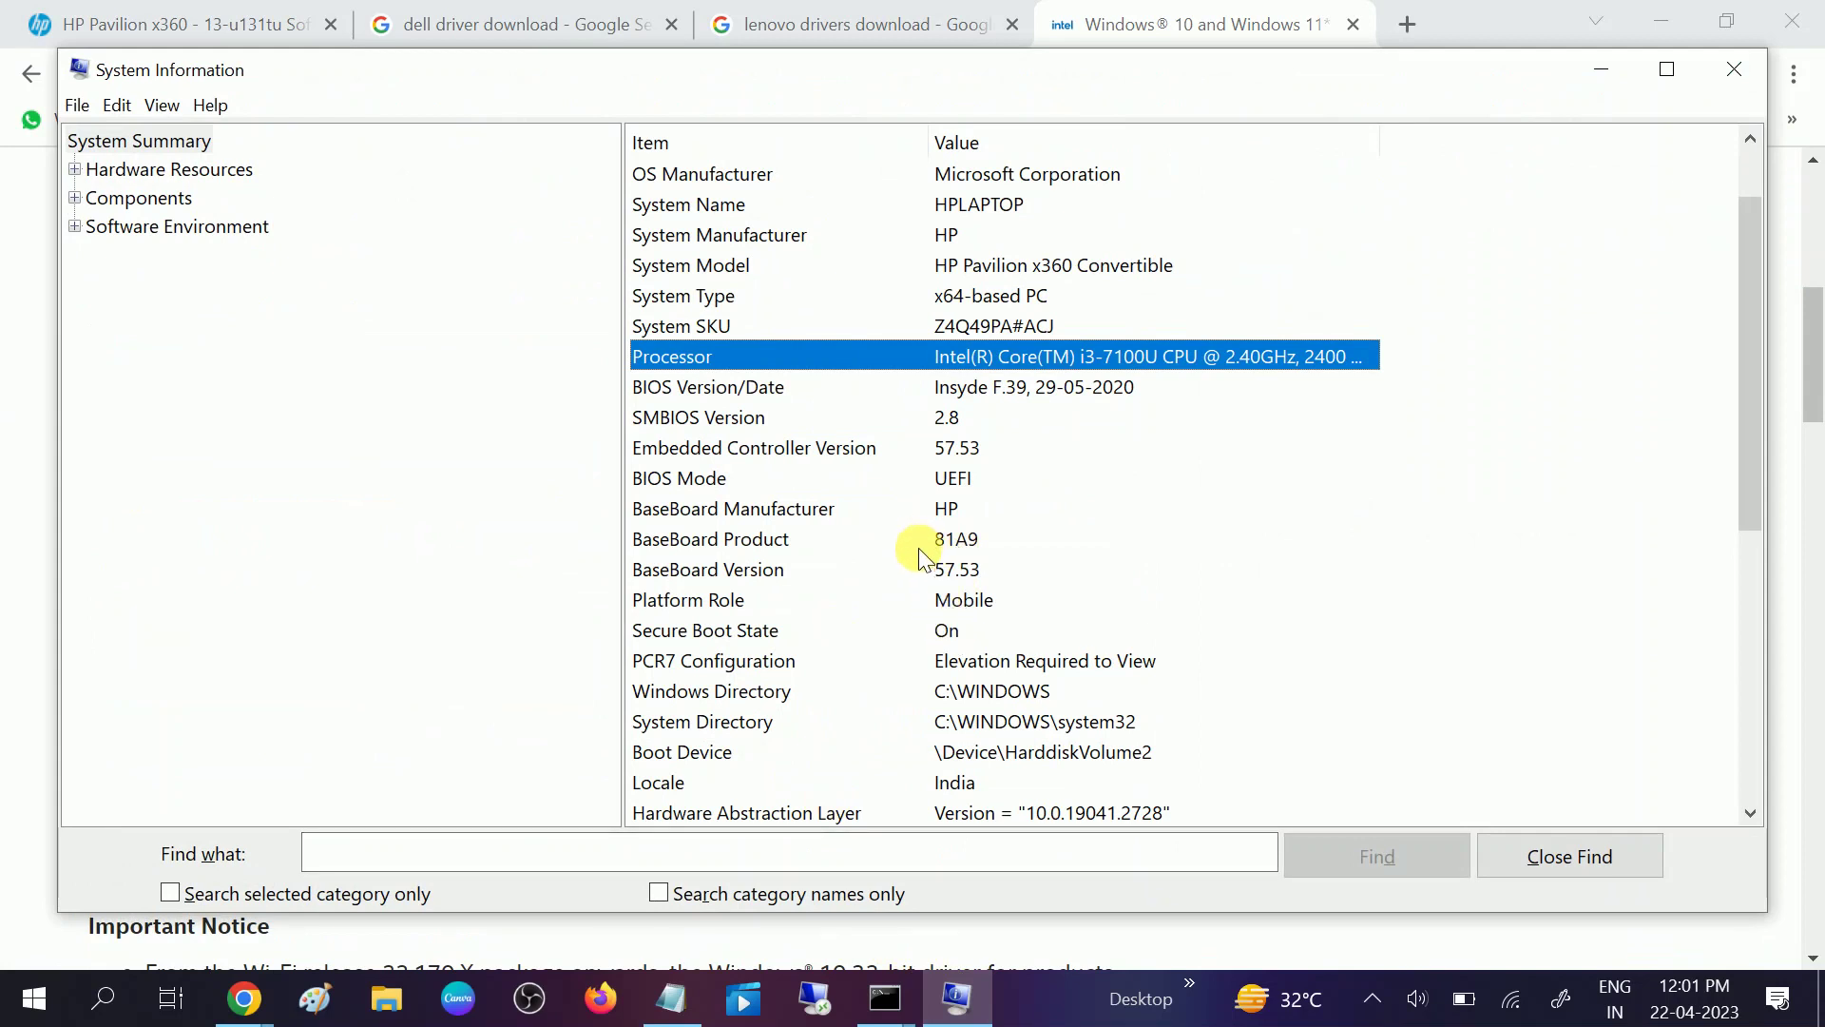
{"action": "left_click", "coordinate": [898, 301]}
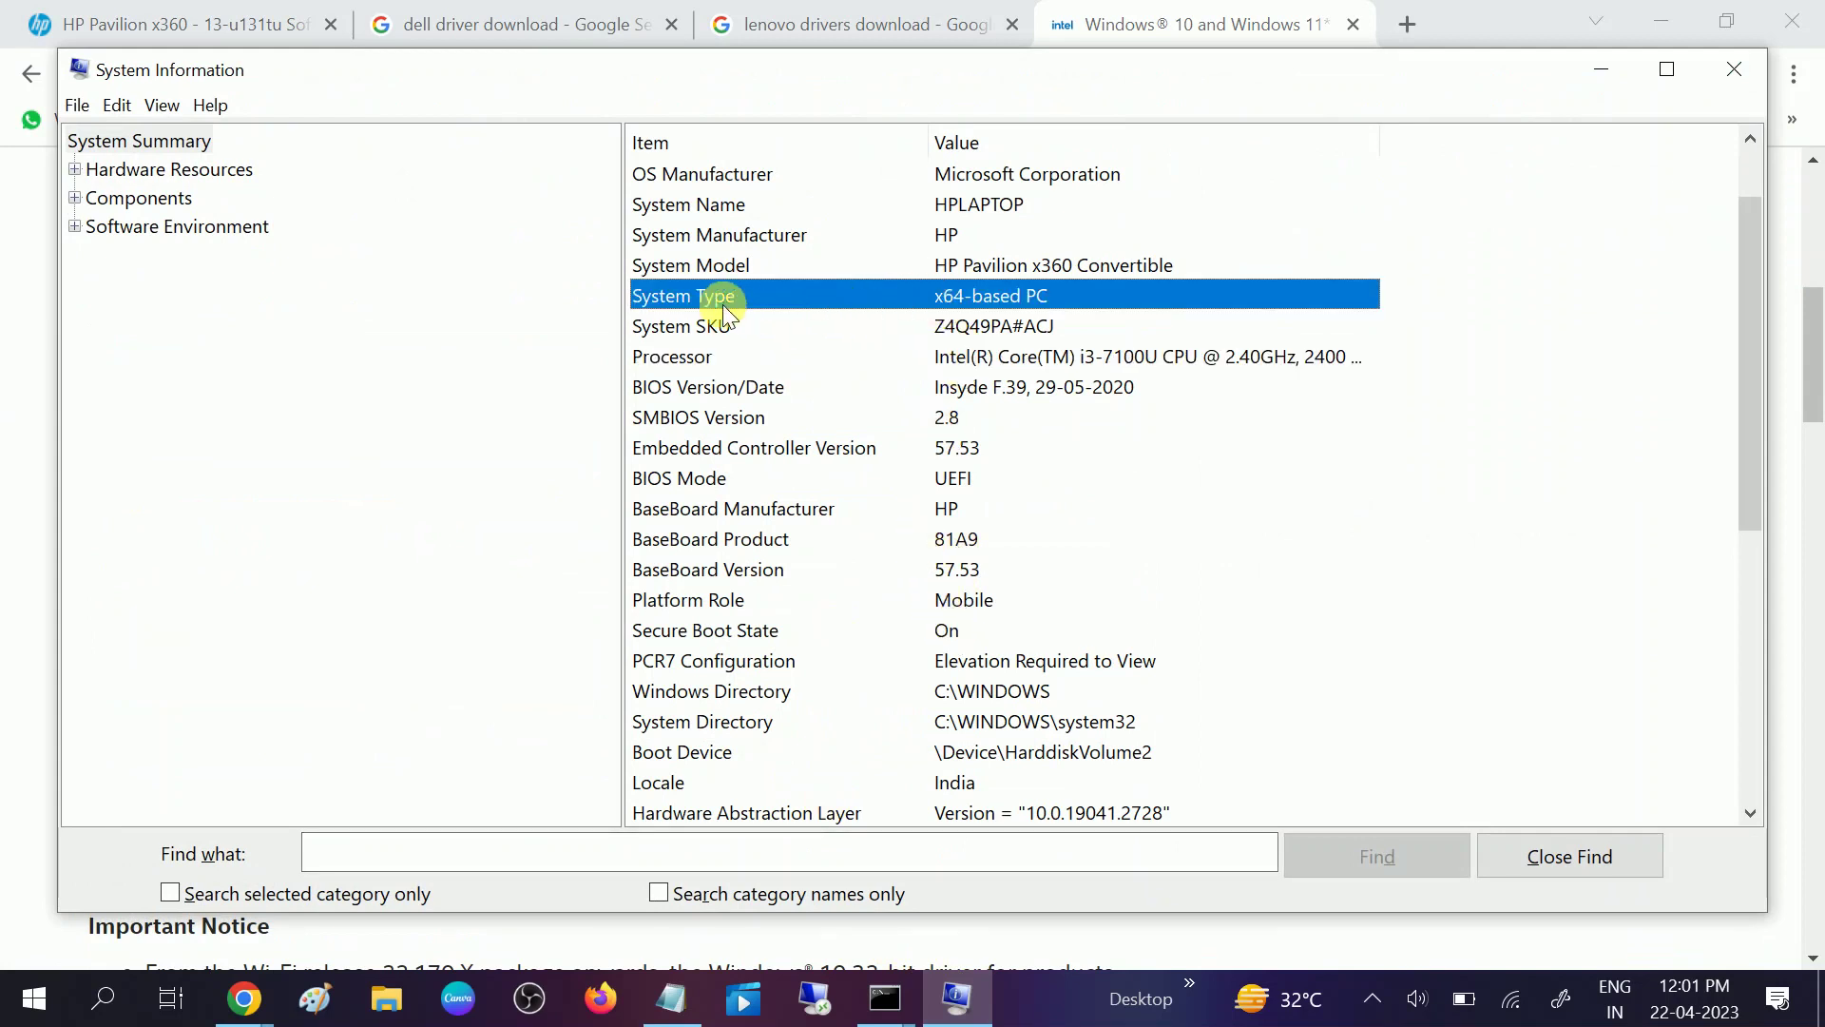
{"action": "left_click", "coordinate": [1589, 66]}
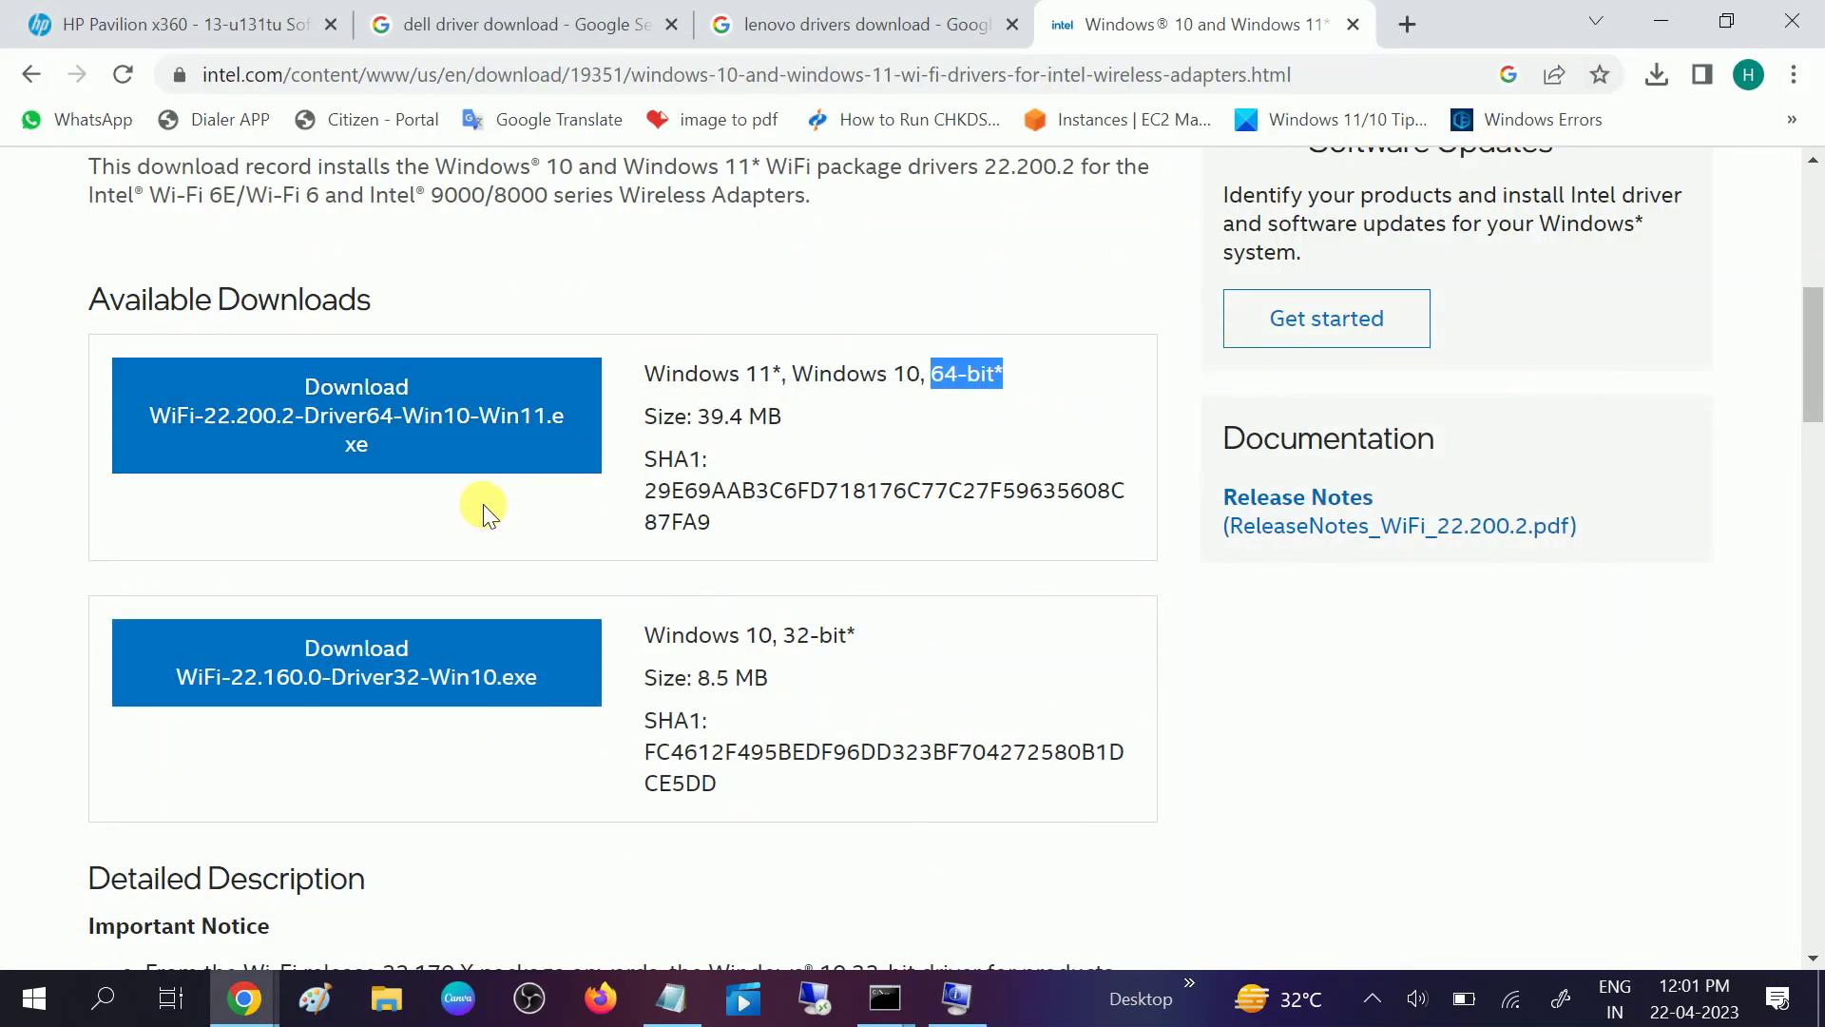
Step: Download WiFi-22.200.2-Driver64-Win10-Win11.exe after accepting Intel's license agreement, and check its progress
{"action": "left_click", "coordinate": [416, 428]}
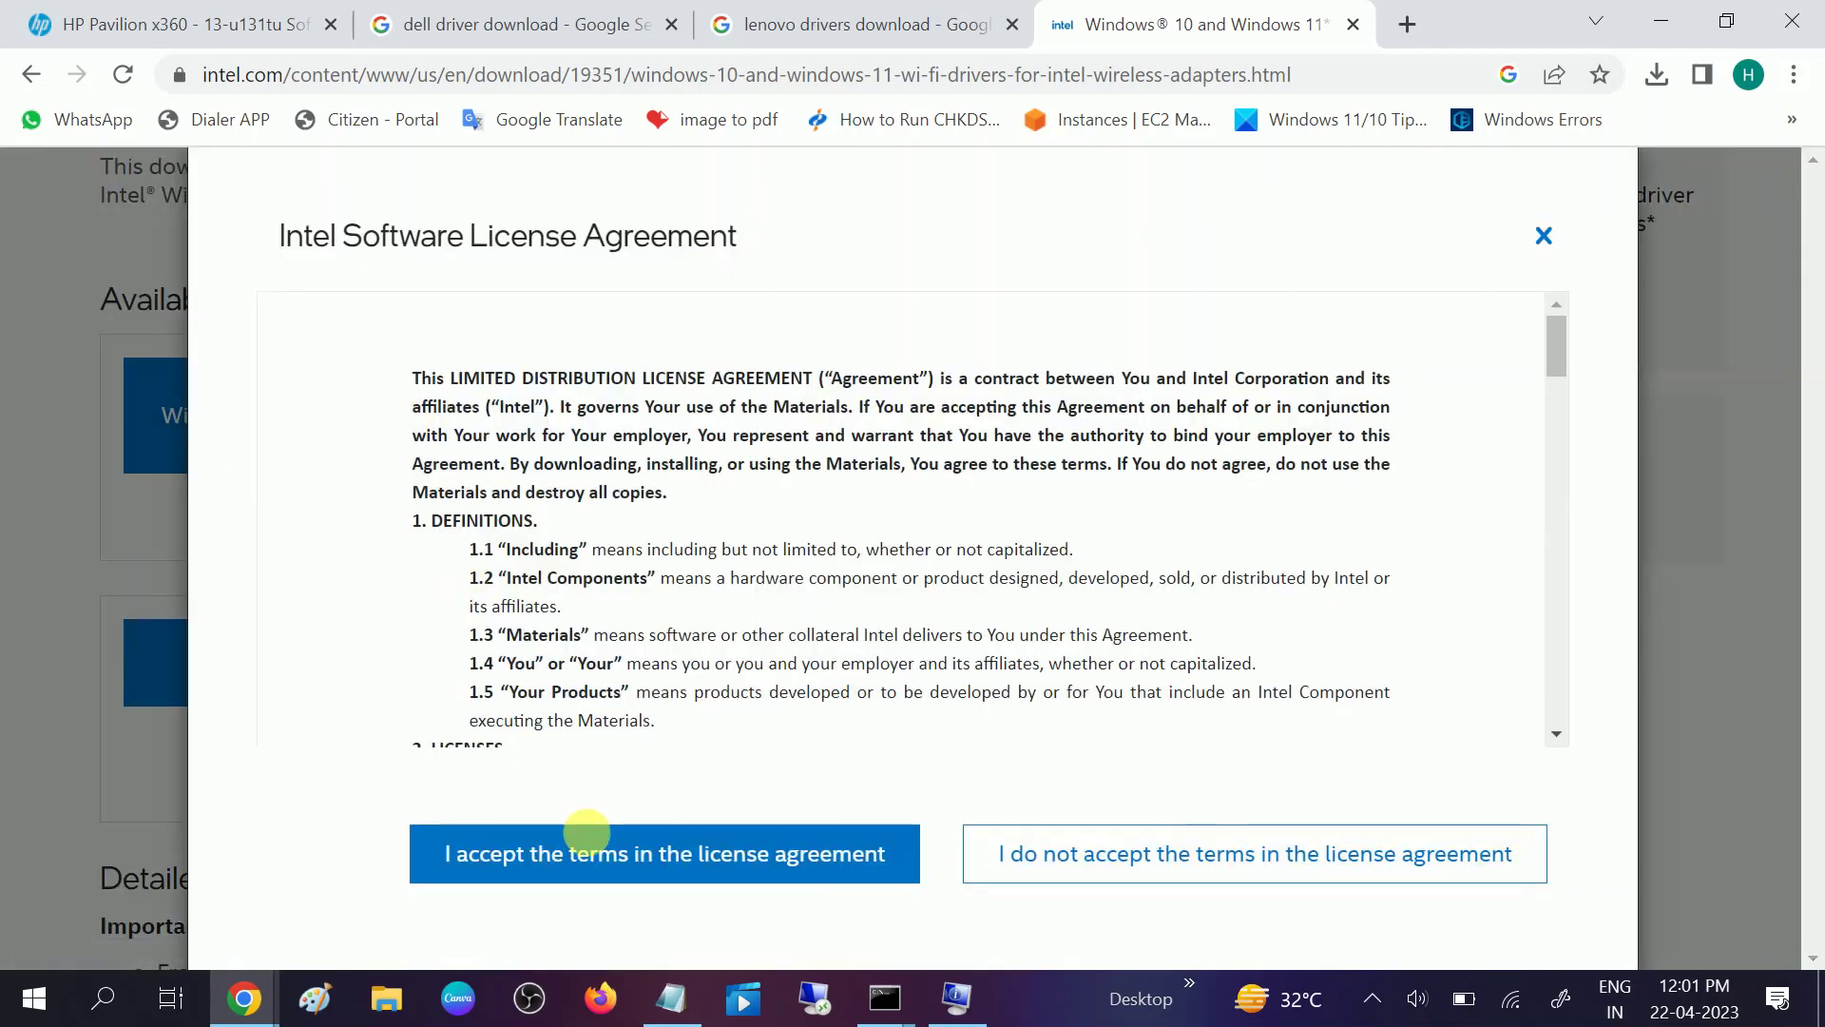
{"action": "left_click", "coordinate": [582, 860]}
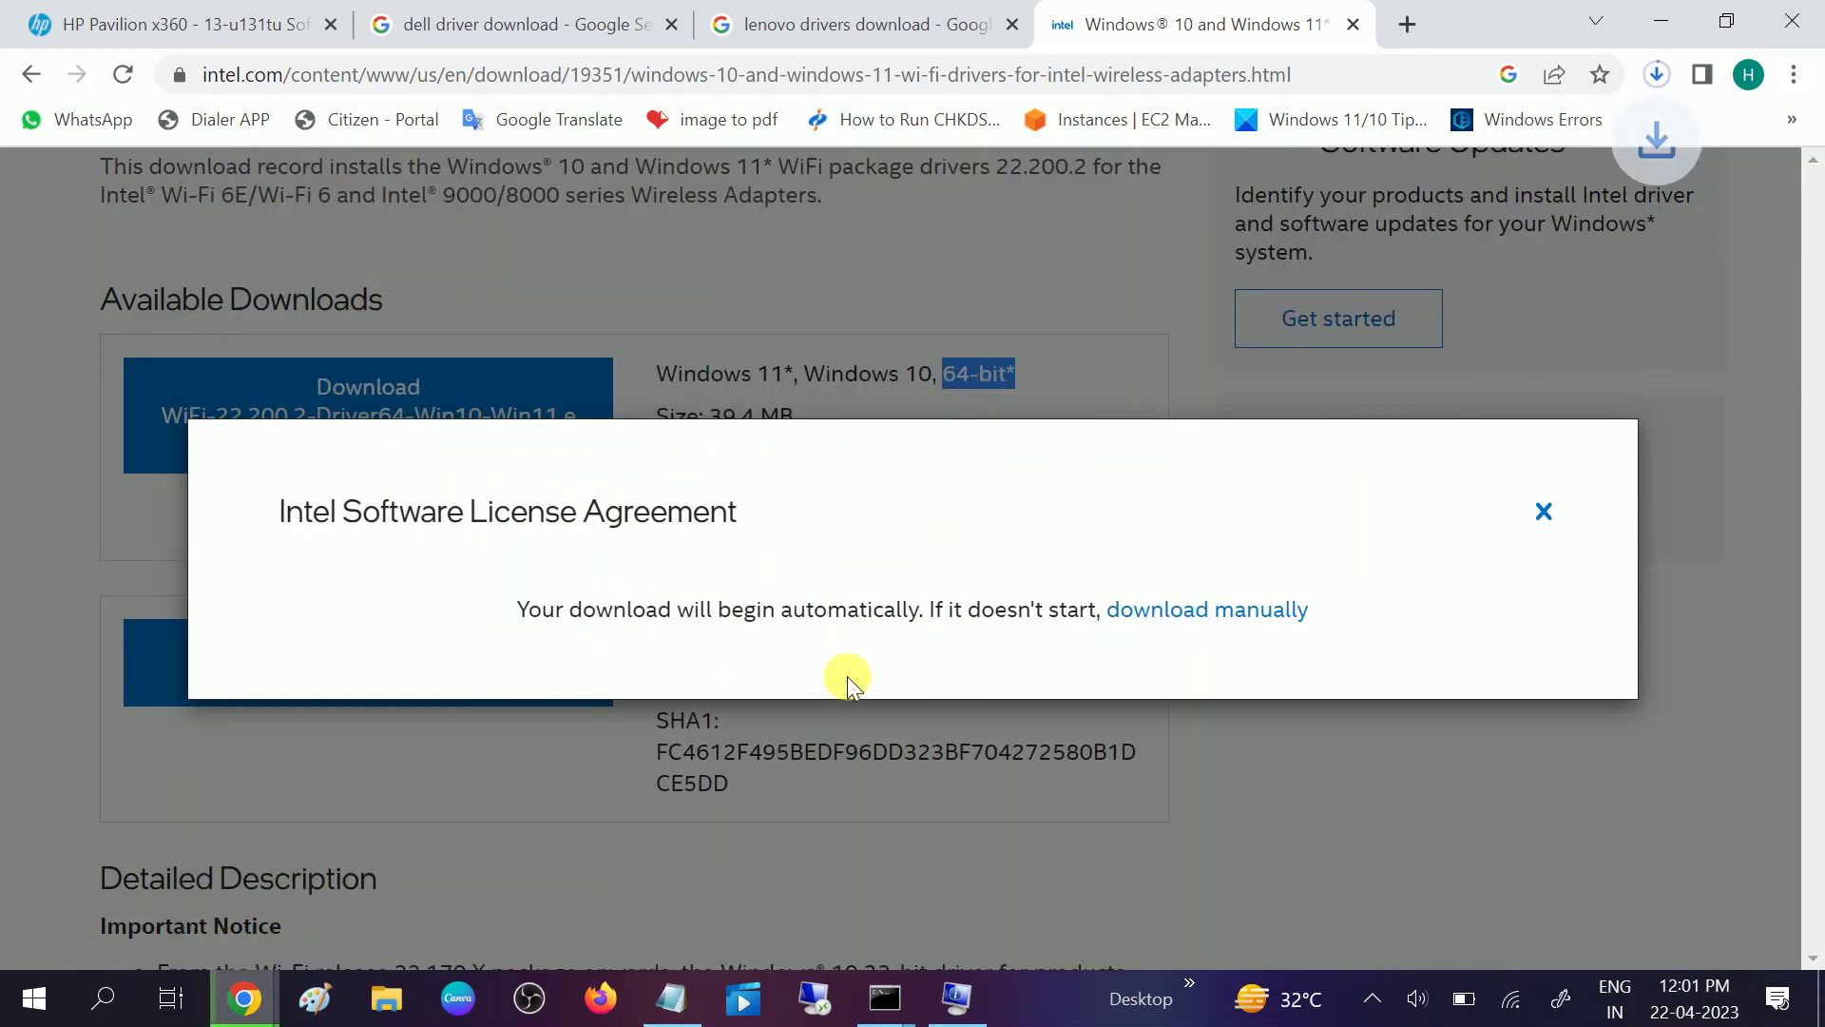
{"action": "left_click", "coordinate": [1656, 76]}
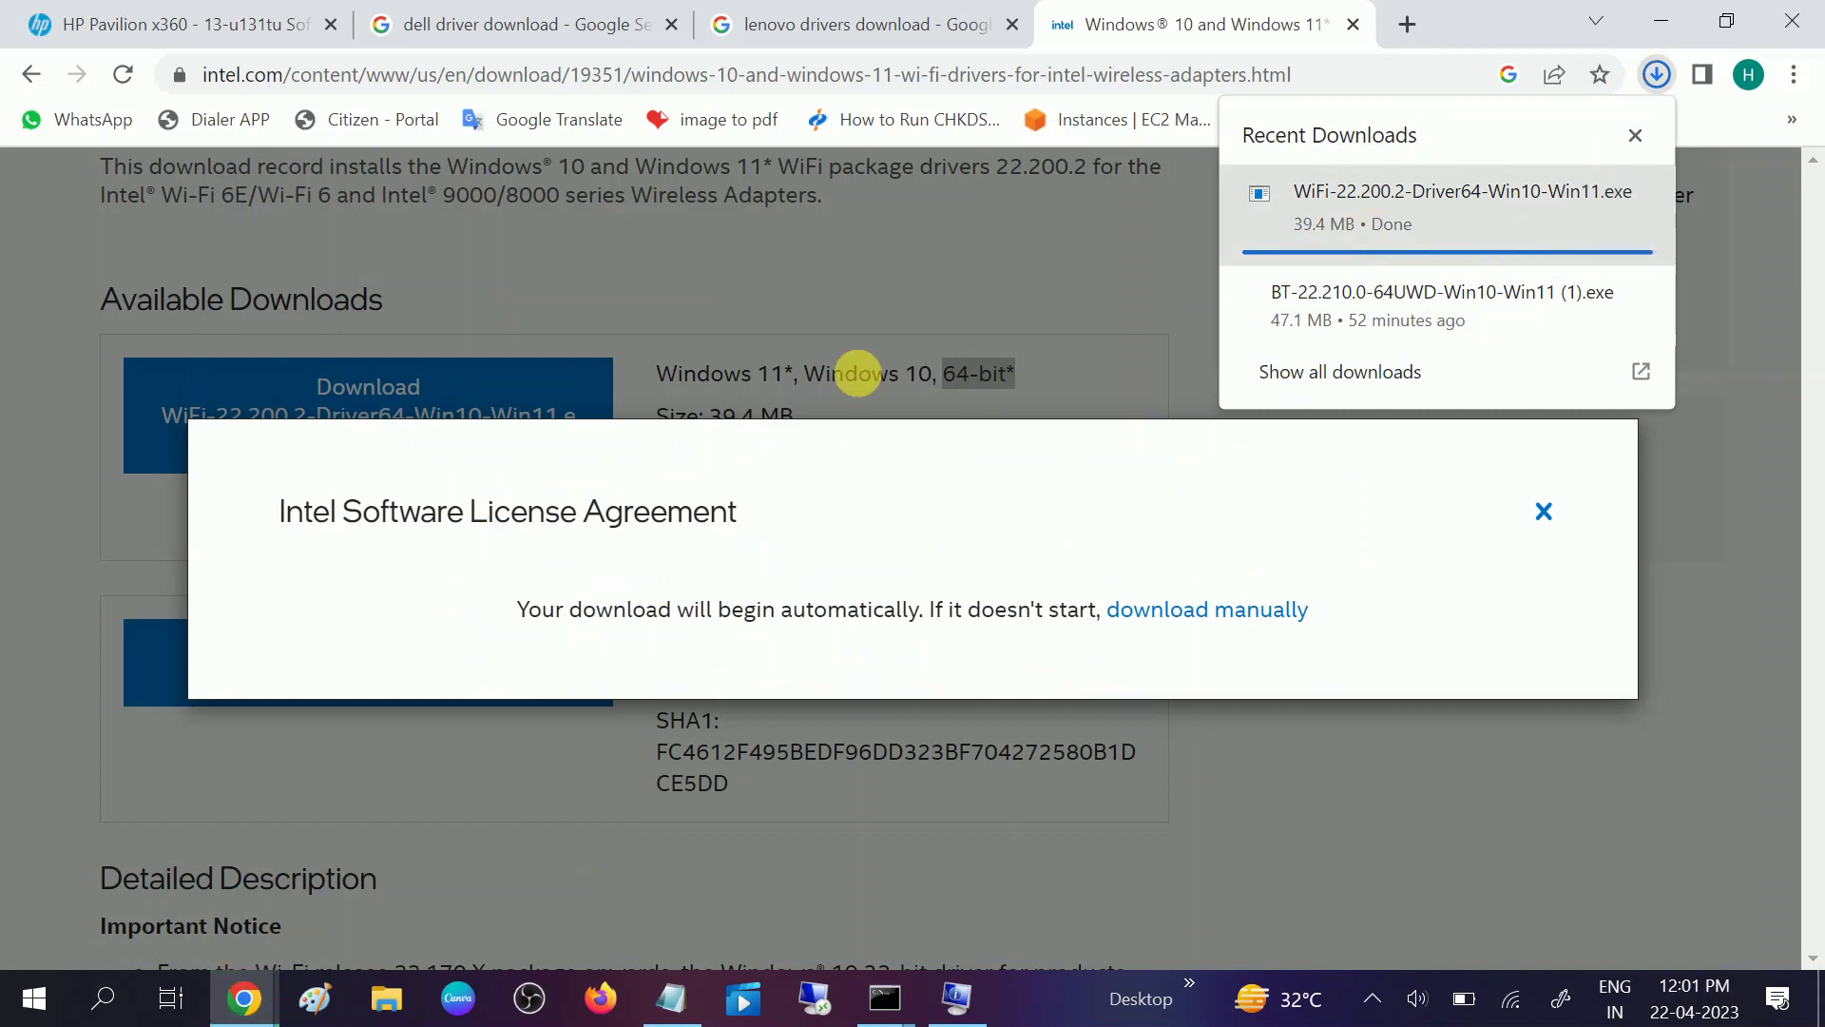
{"action": "left_click", "coordinate": [1545, 518]}
Step: Launch WiFi-22.200.2-Driver64-Win10-Win11.exe from the Downloads folder in File Explorer
{"action": "left_click", "coordinate": [378, 1000]}
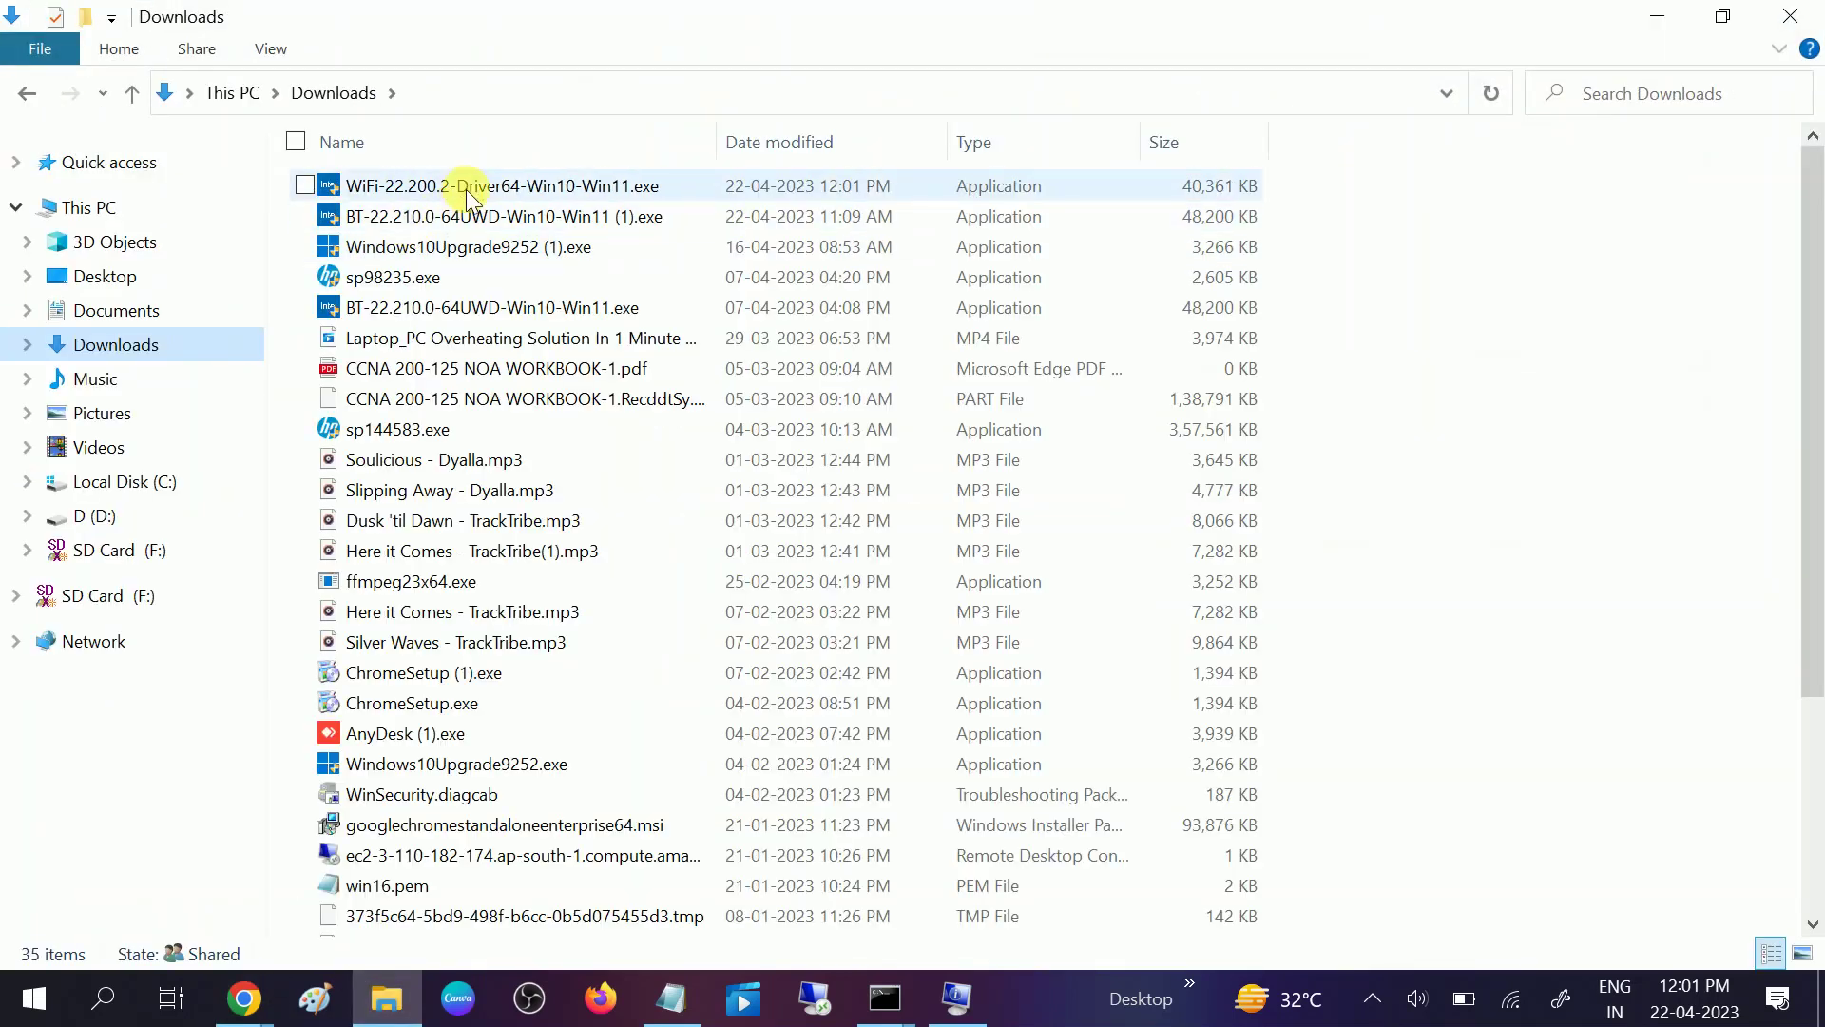
{"action": "double_click", "coordinate": [464, 190]}
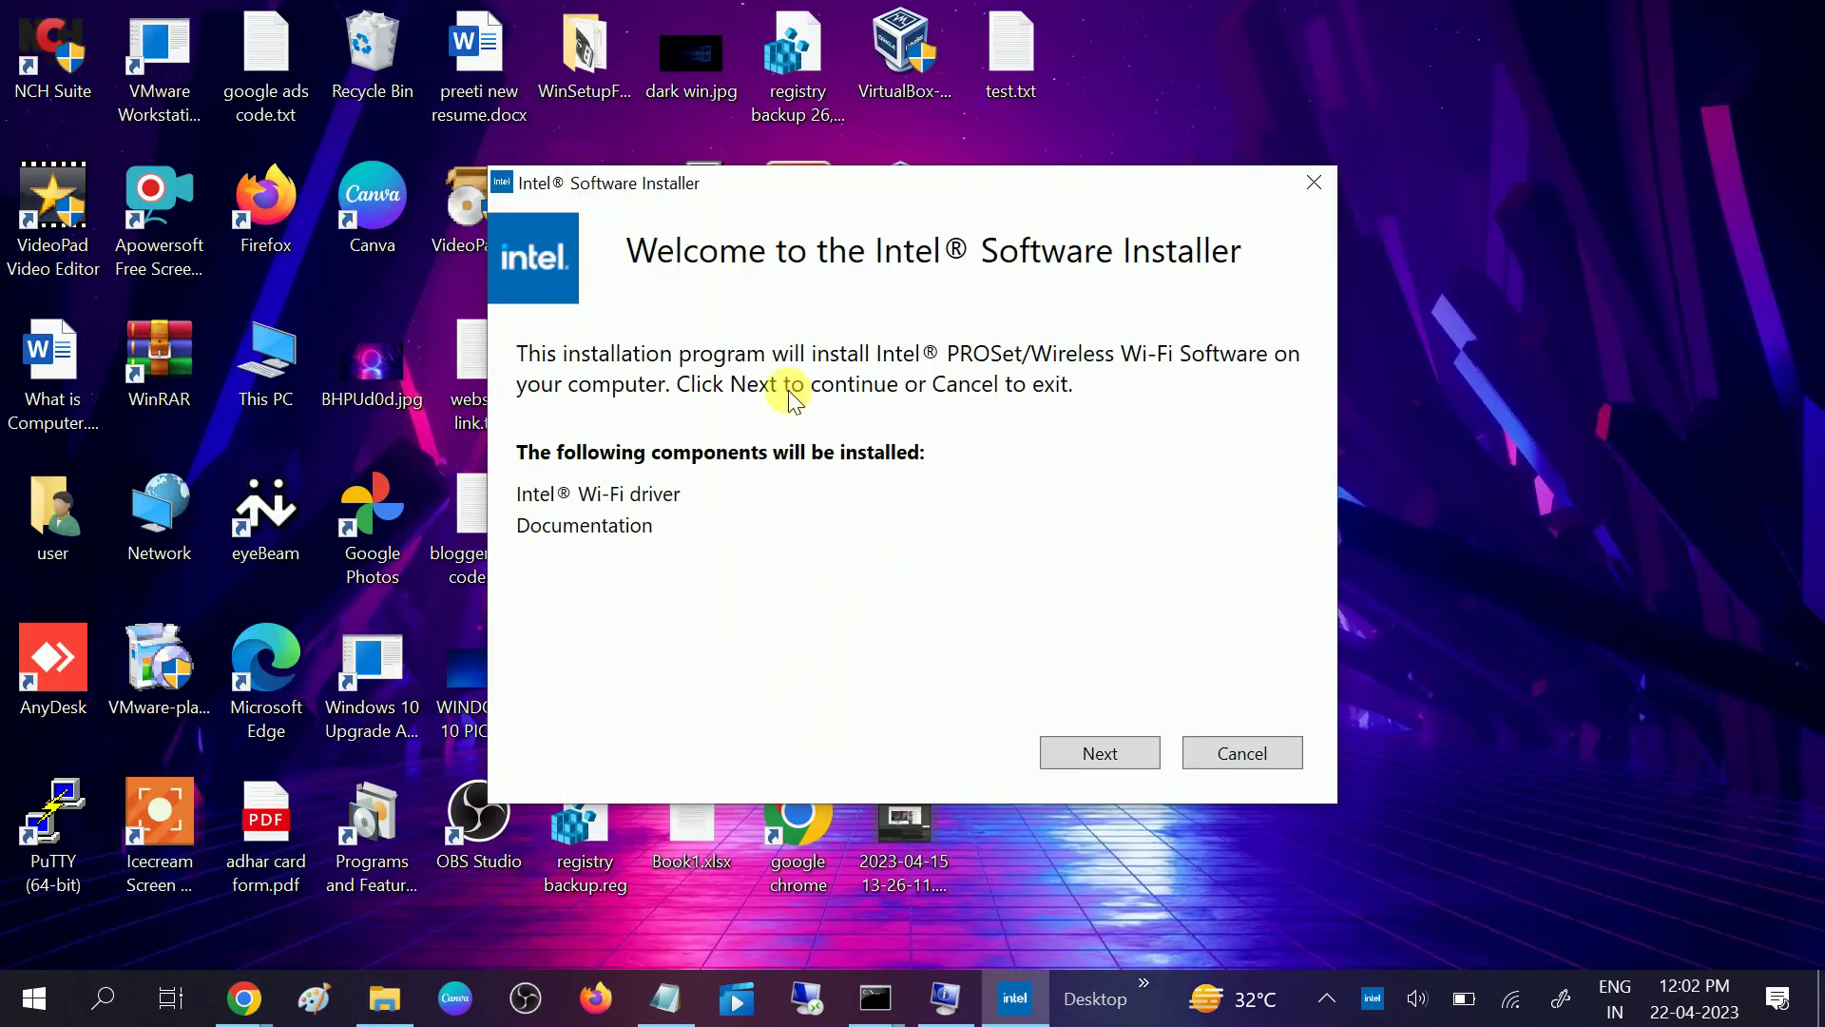
Step: Accept the Intel license terms and start installing the PROSet/Wireless Wi-Fi Software
{"action": "left_click", "coordinate": [1091, 753]}
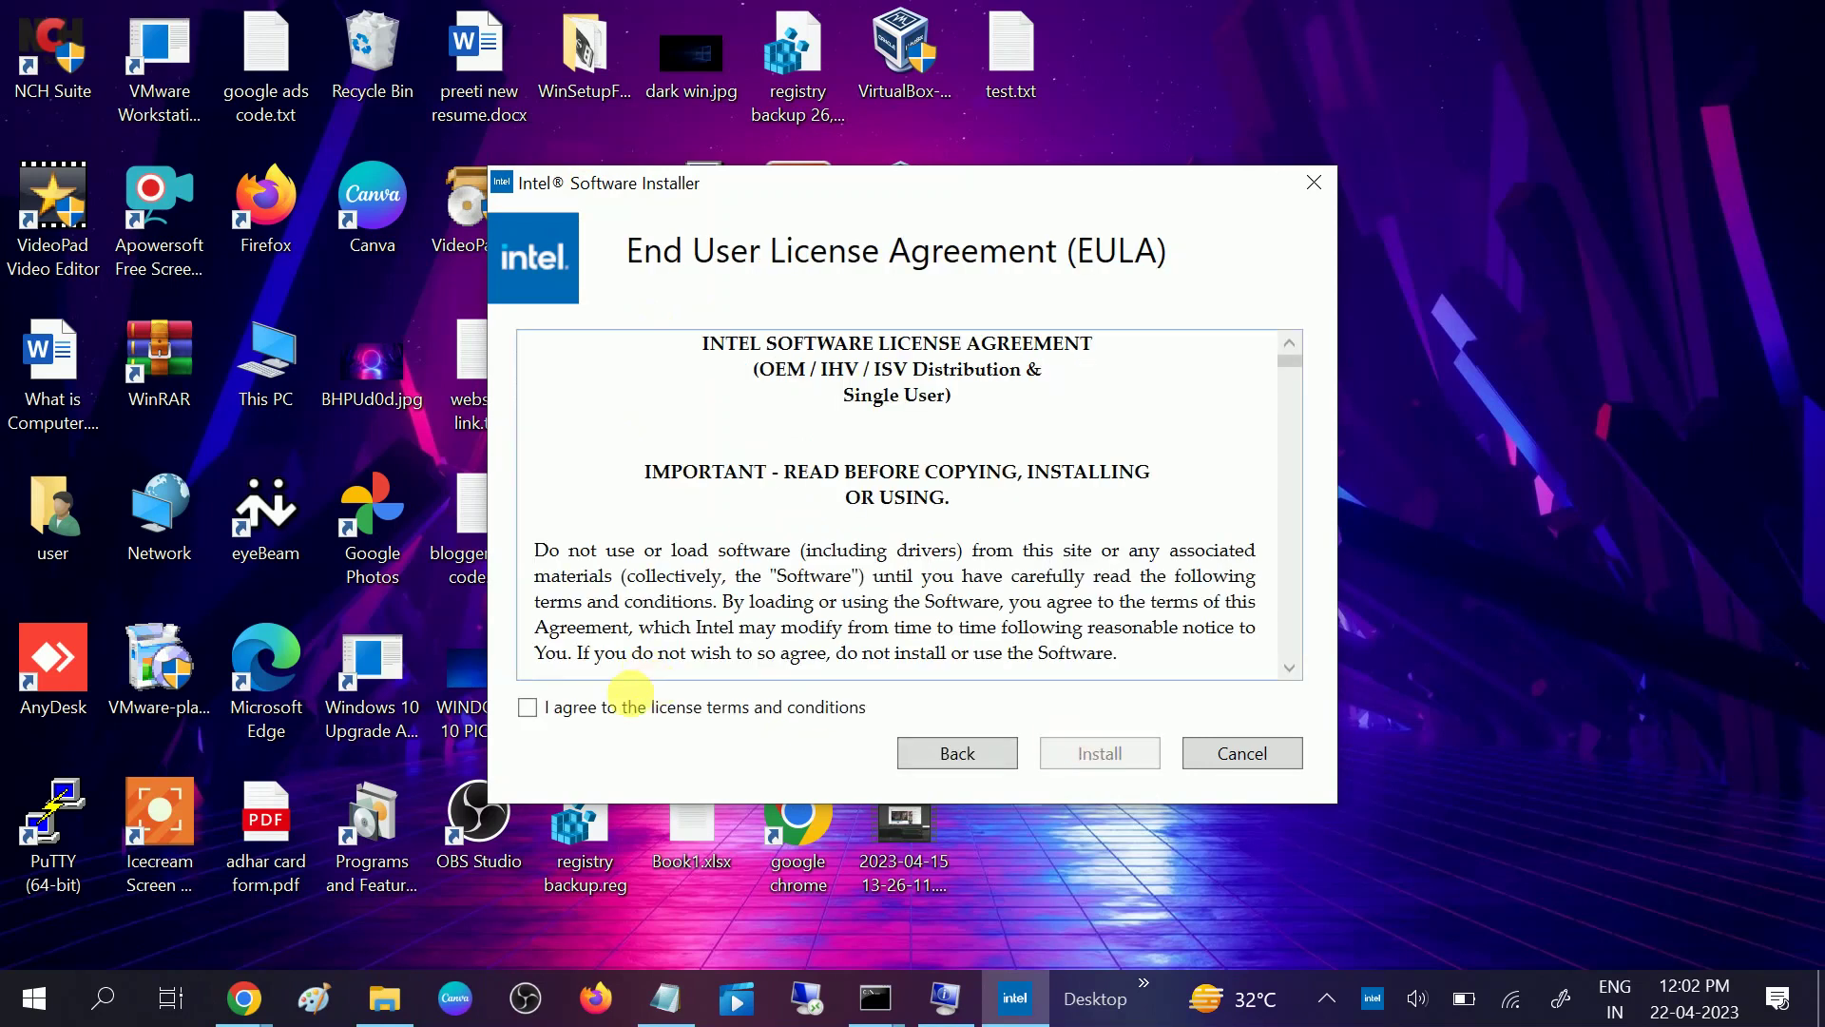
{"action": "left_click", "coordinate": [572, 713]}
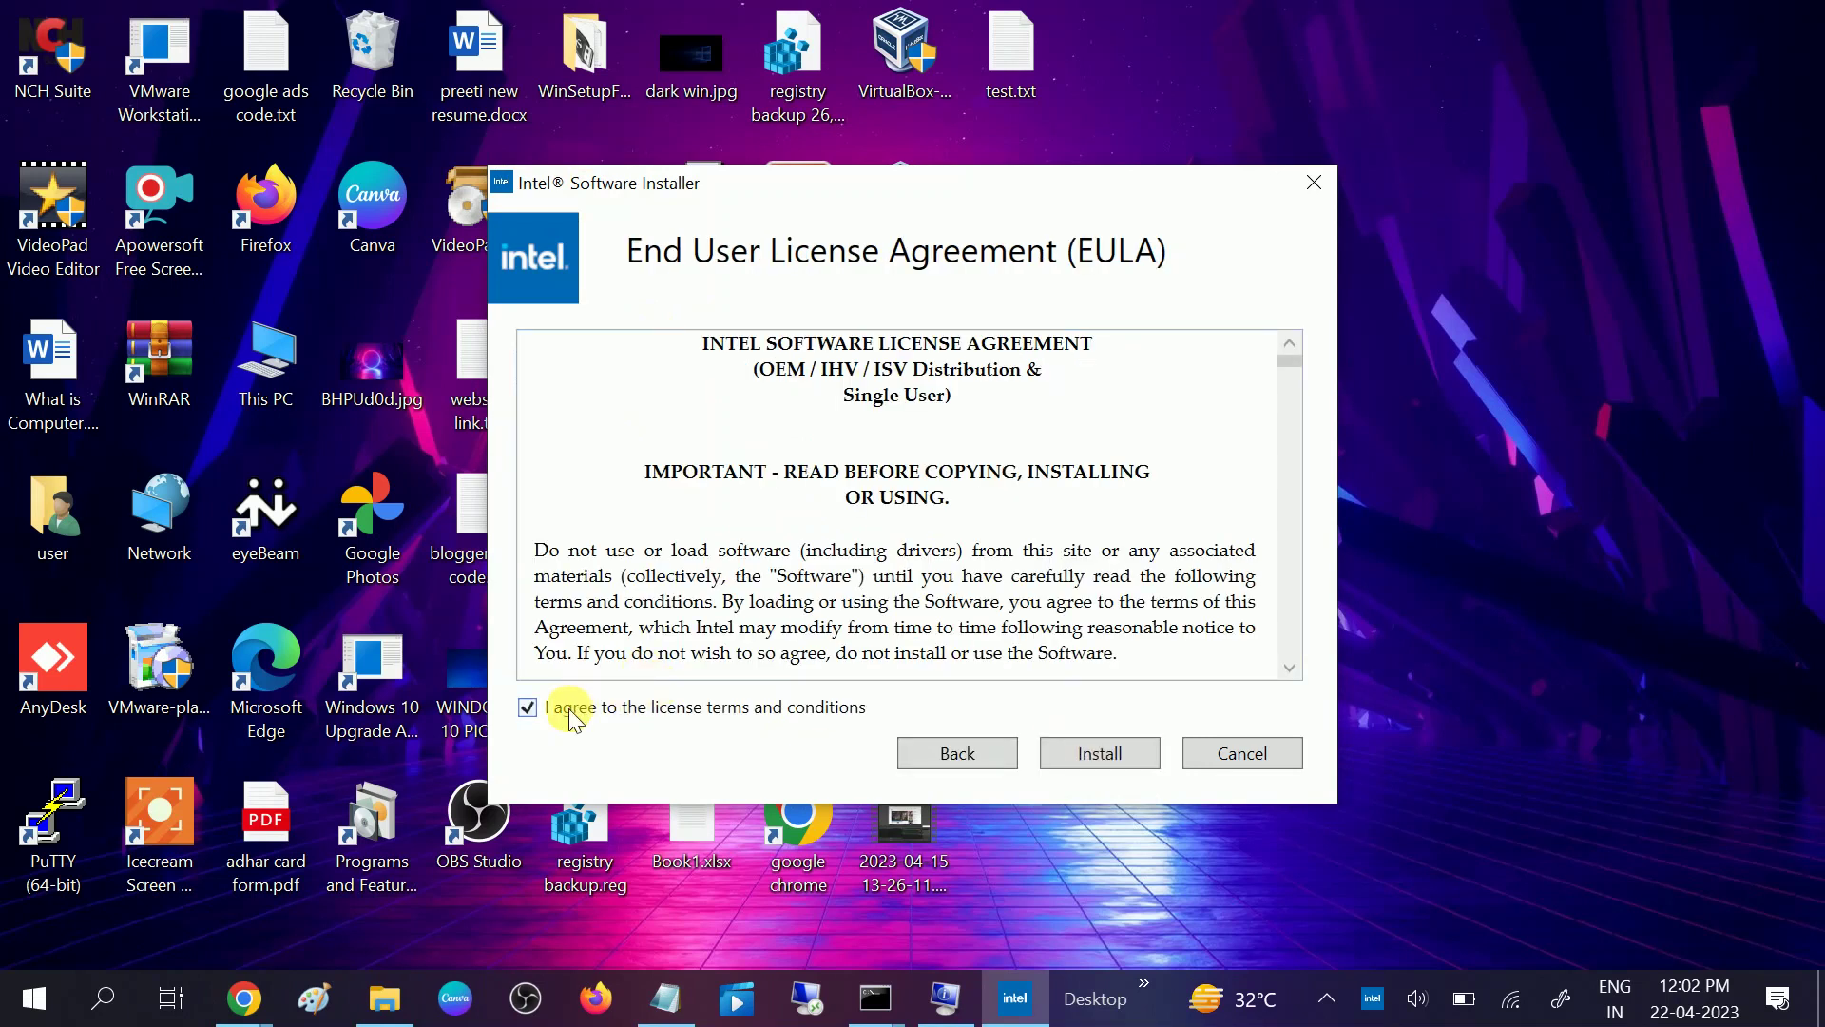
{"action": "left_click", "coordinate": [1103, 761]}
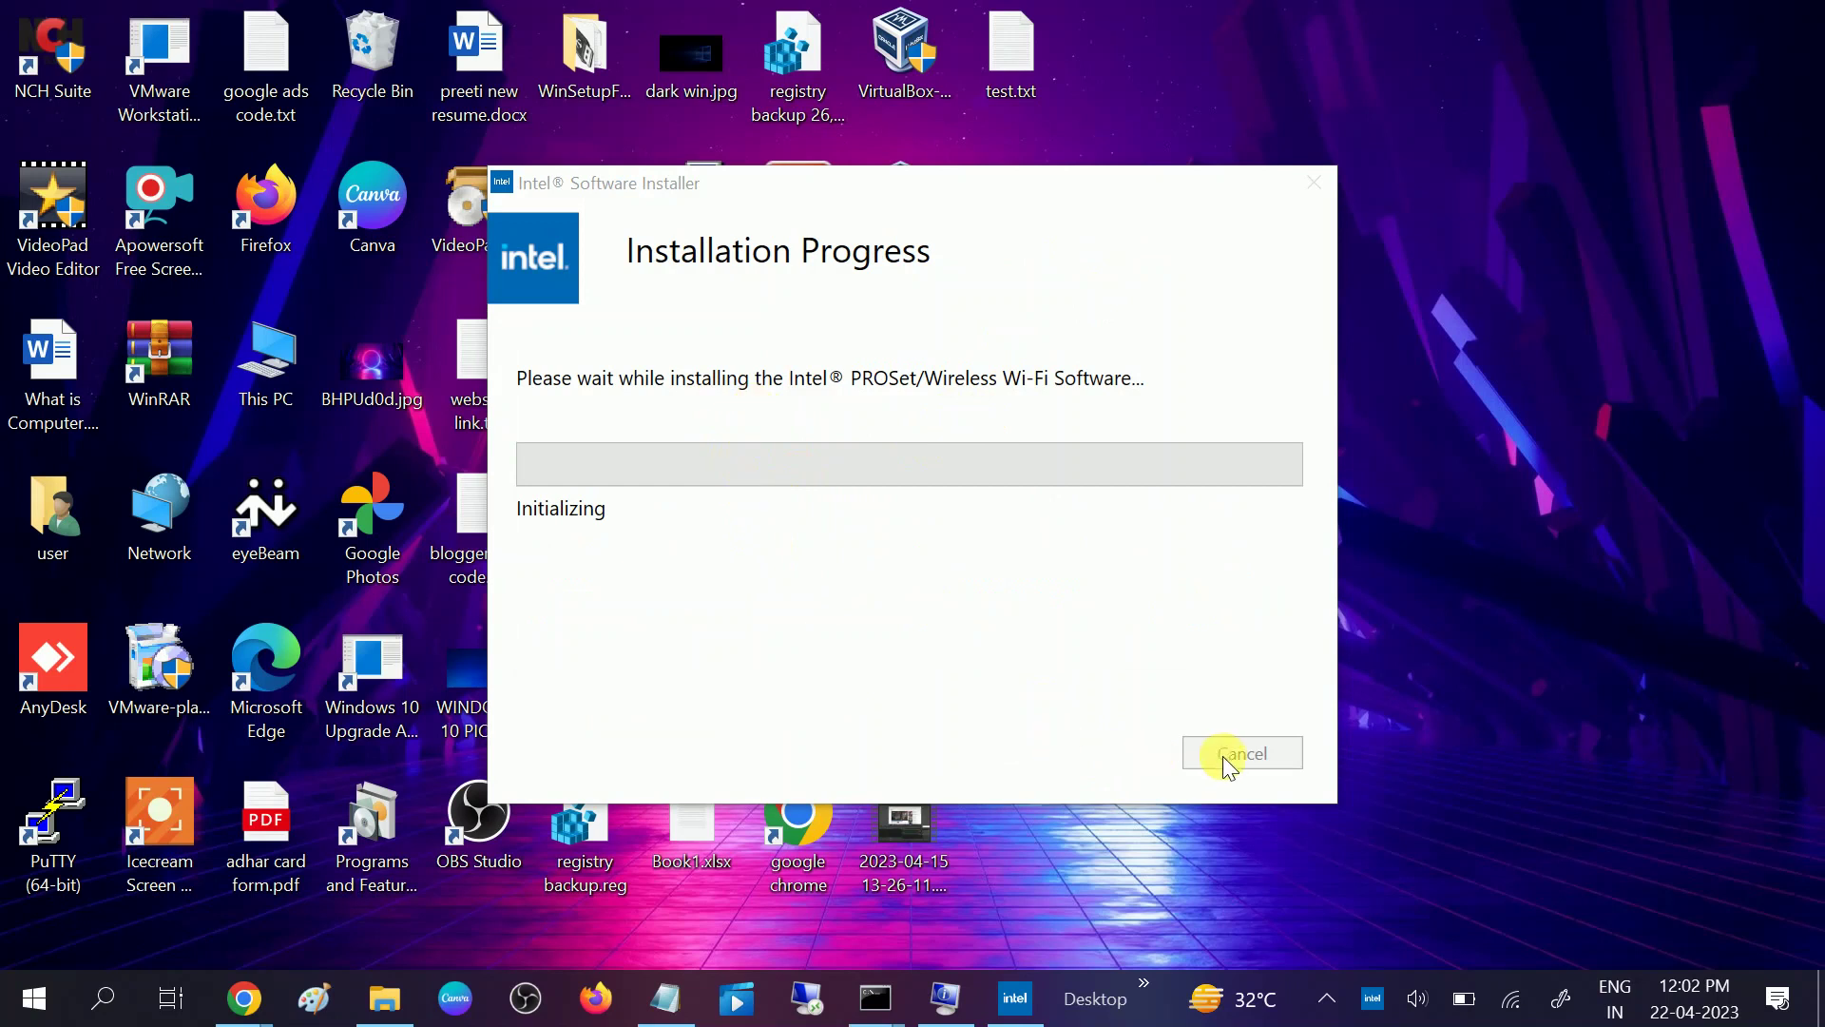
Step: Rerun the Wi-Fi driver installer from Downloads and dismiss the Installation Completed screen with Finish
{"action": "left_click", "coordinate": [385, 998]}
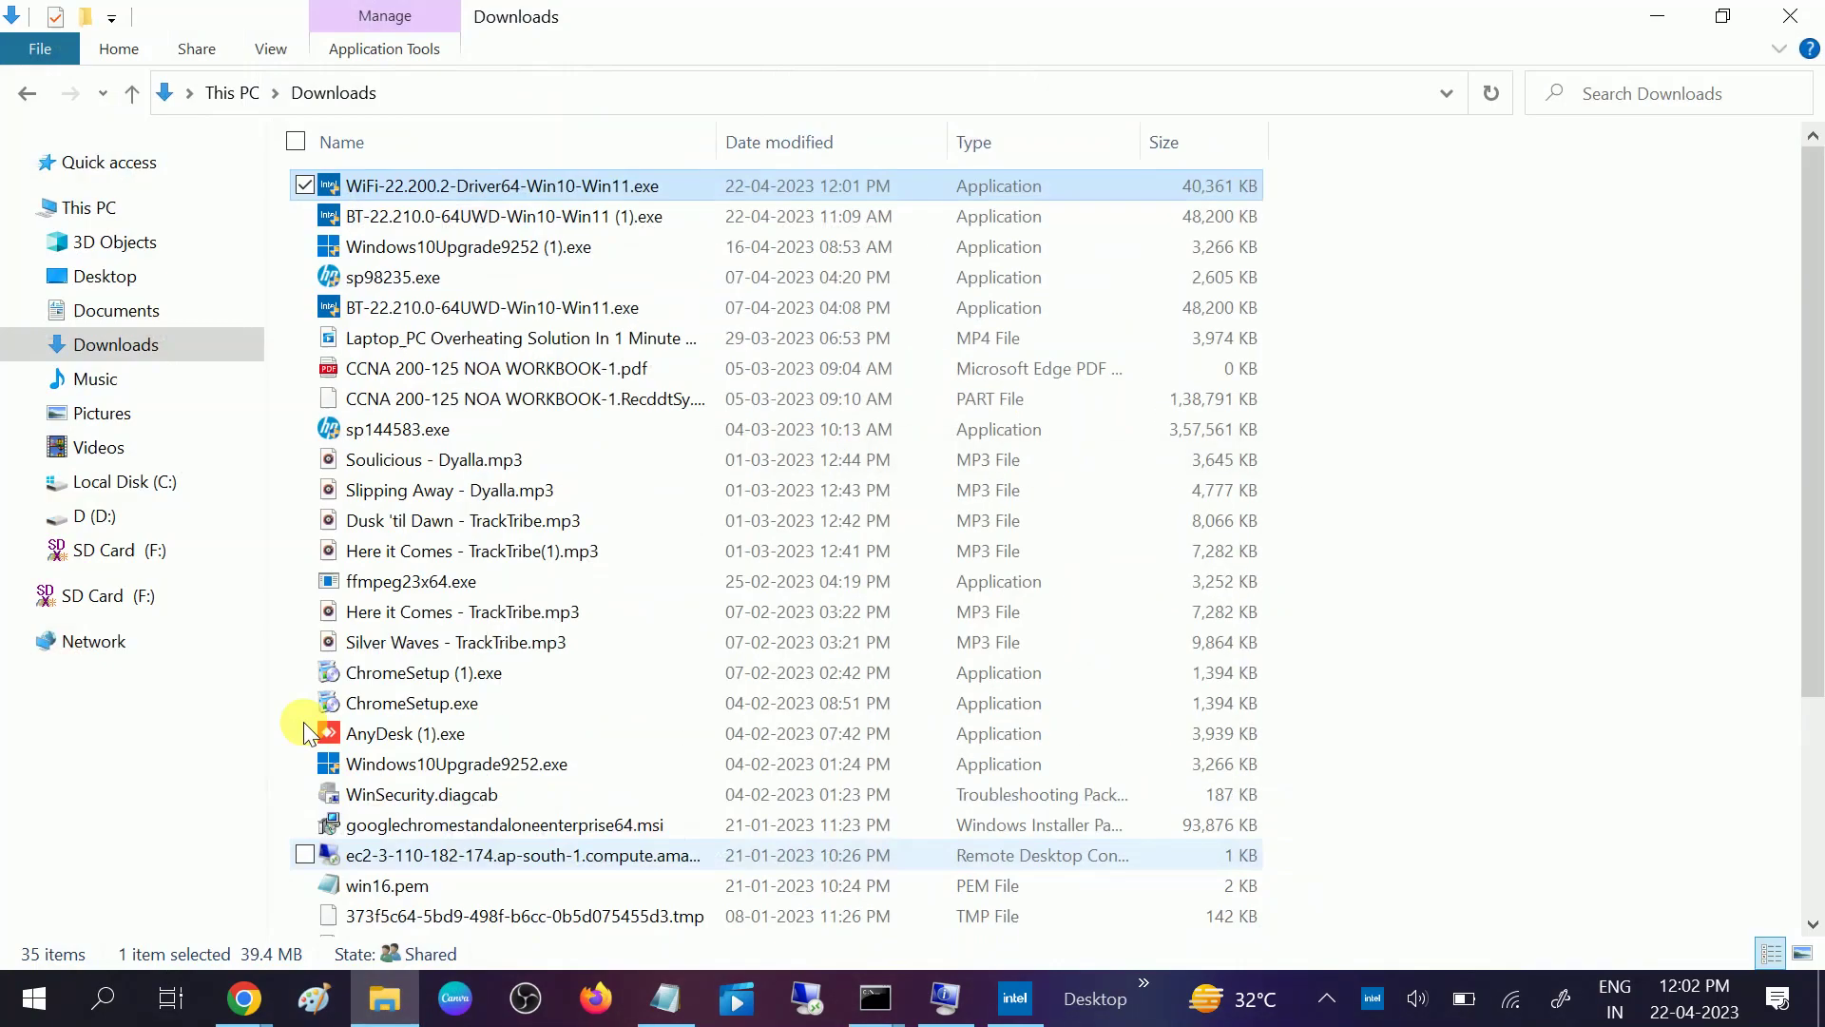
{"action": "left_click", "coordinate": [437, 214]}
{"action": "left_click", "coordinate": [518, 190]}
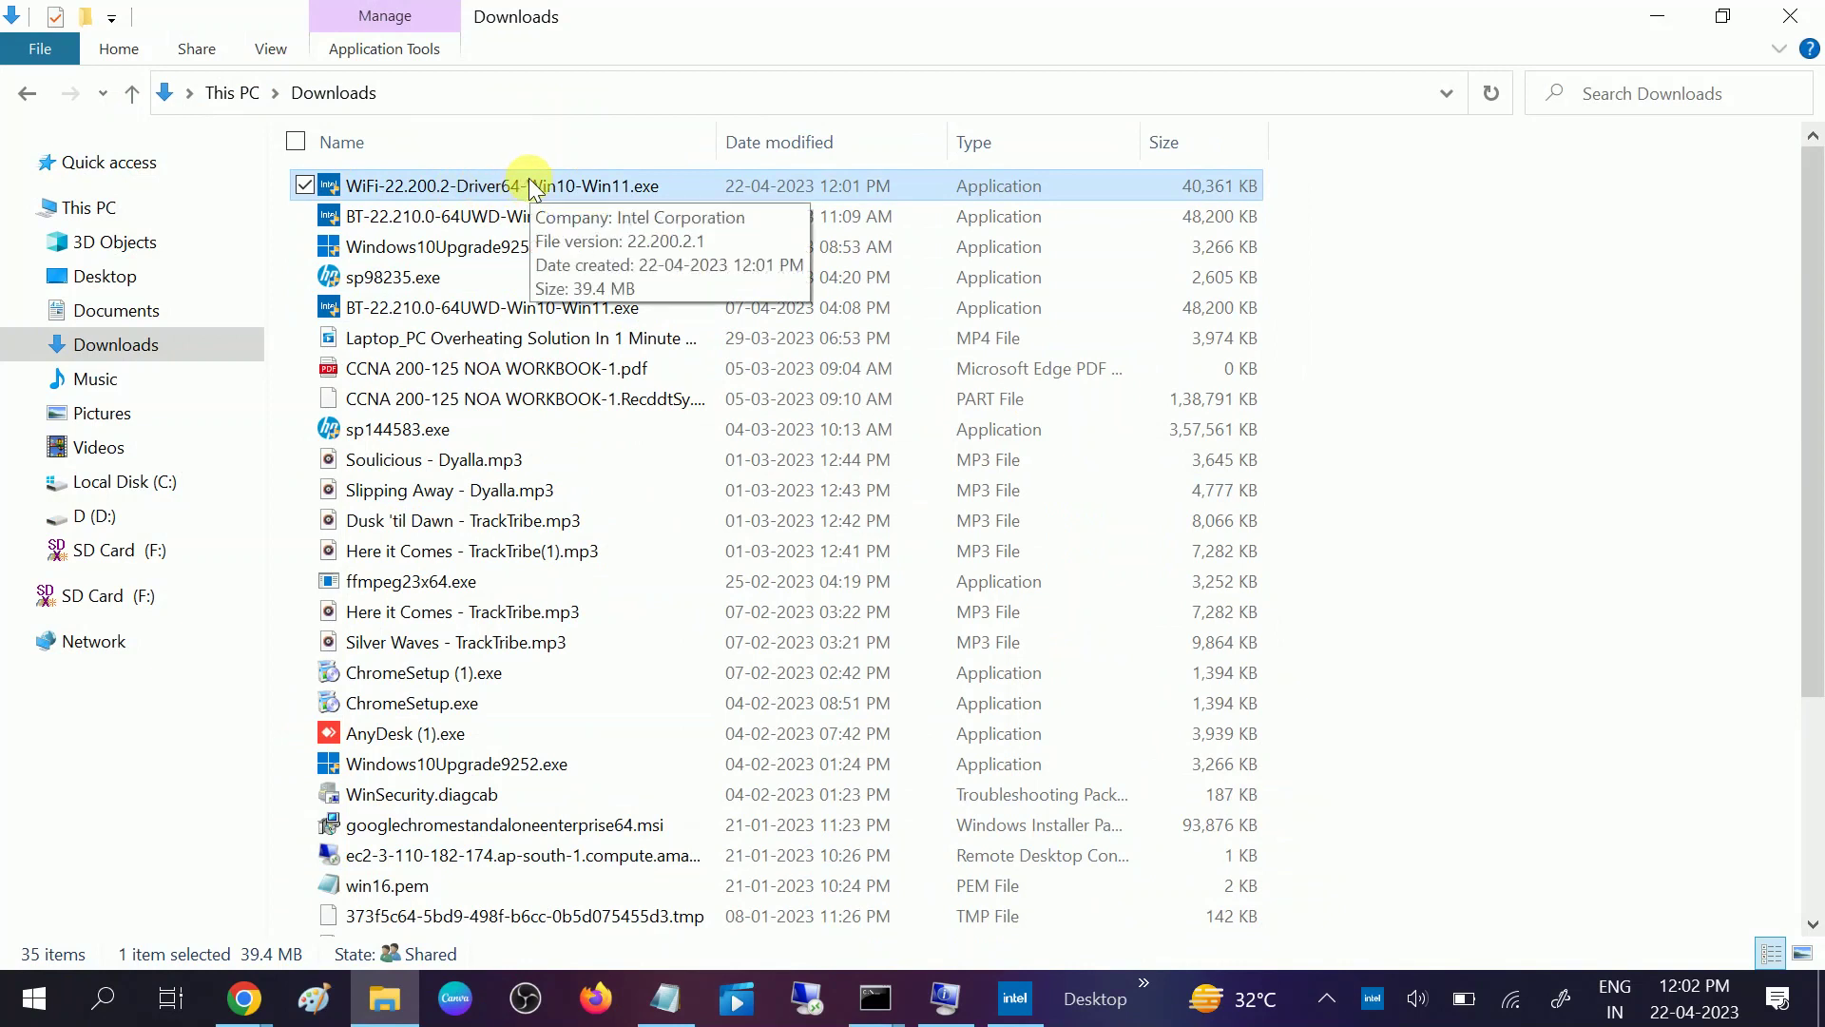
{"action": "left_click", "coordinate": [512, 216]}
{"action": "left_click", "coordinate": [519, 190]}
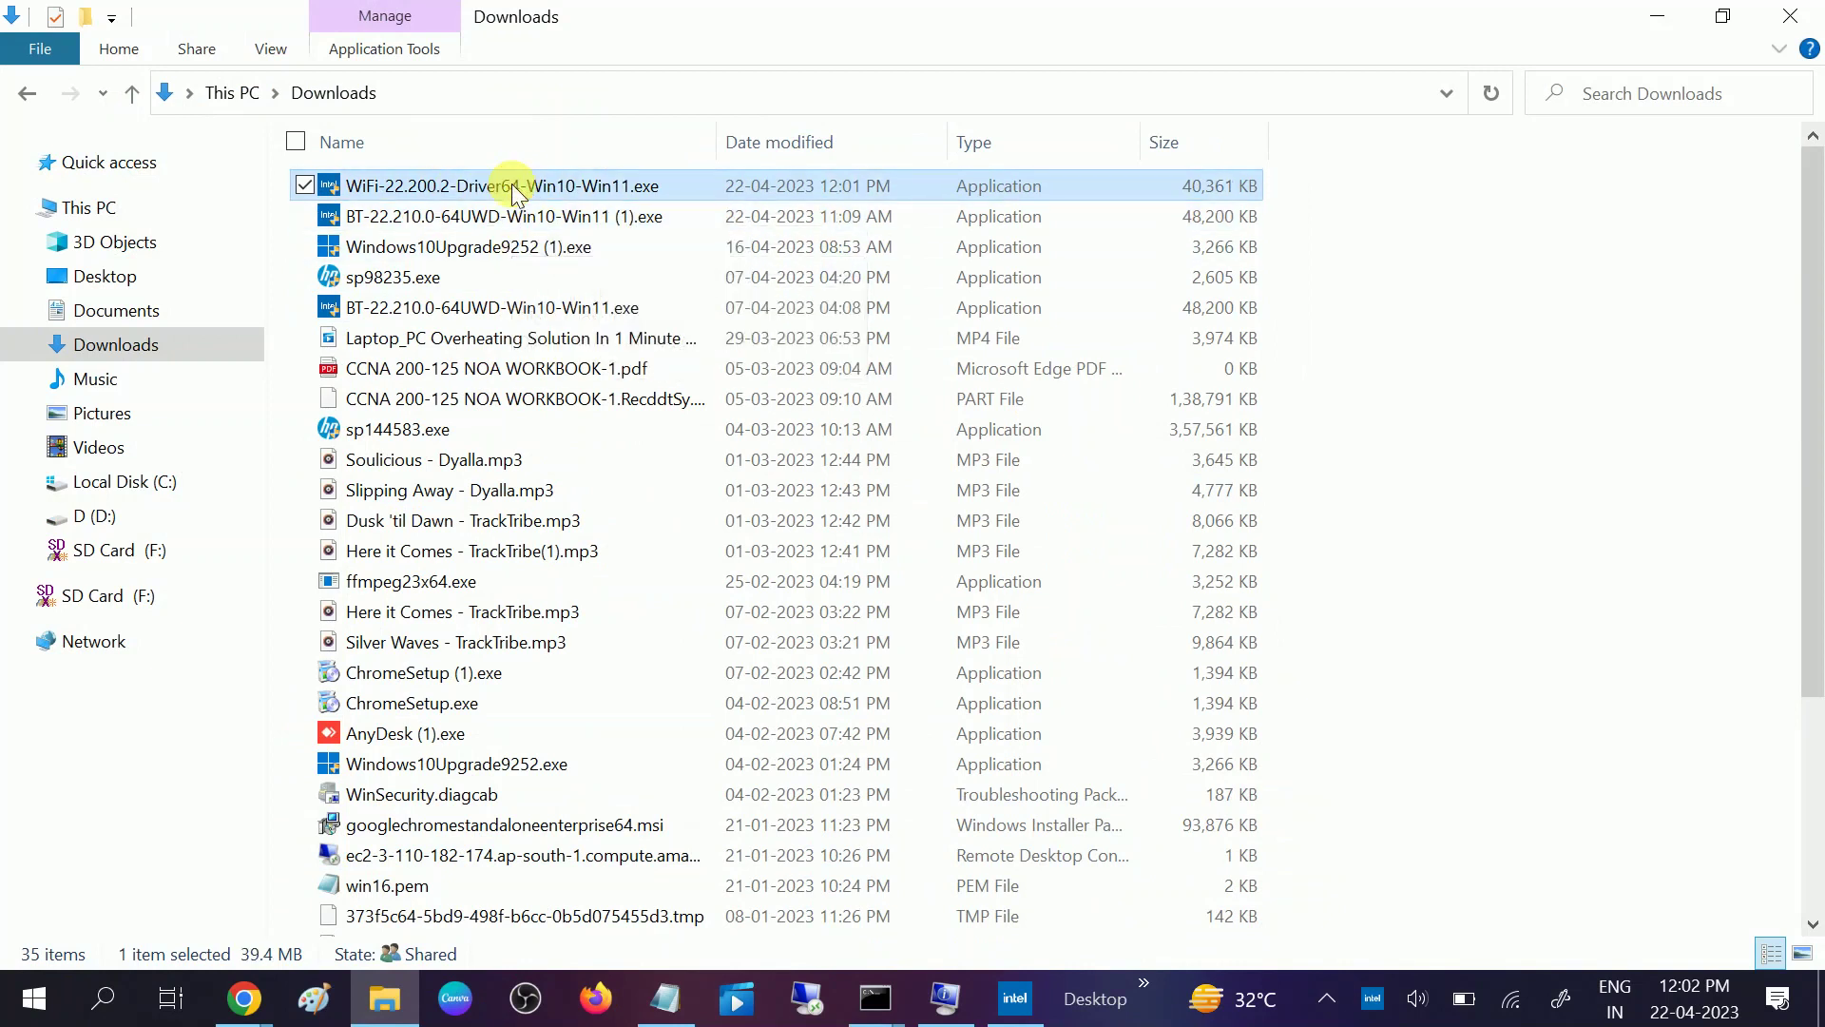
{"action": "double_click", "coordinate": [518, 190]}
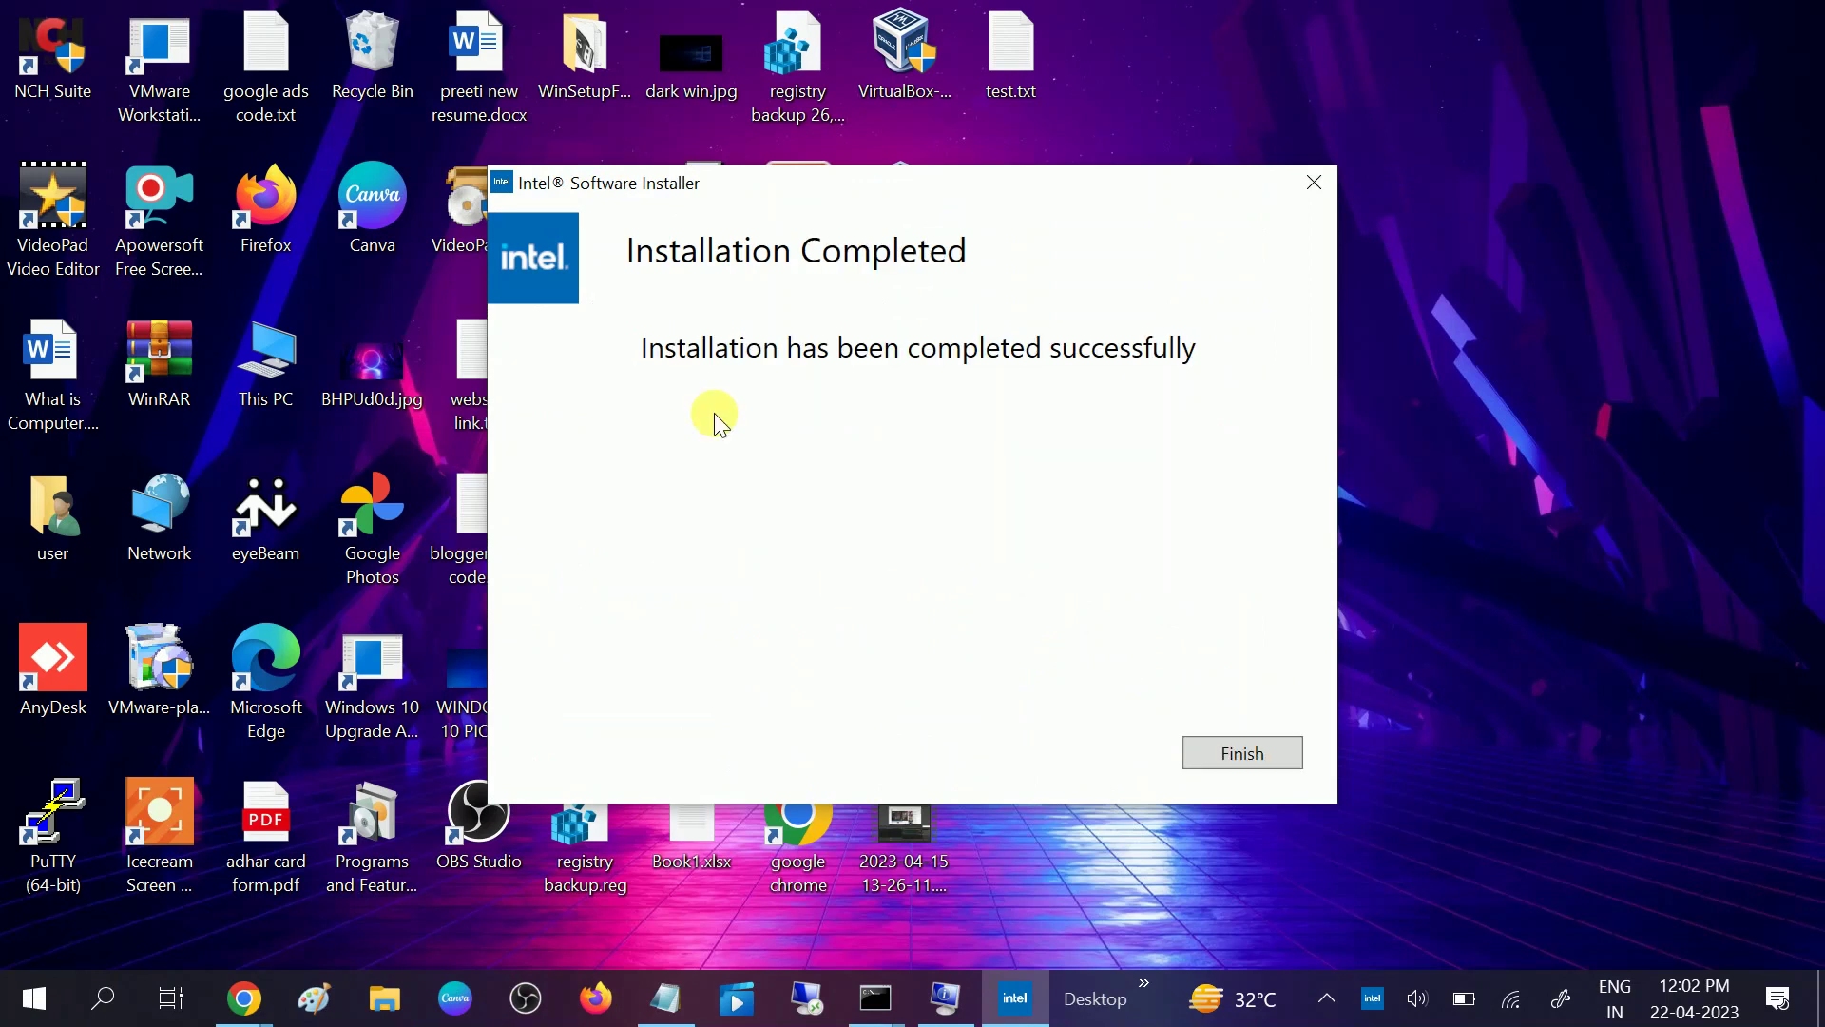
{"action": "left_click", "coordinate": [1209, 757]}
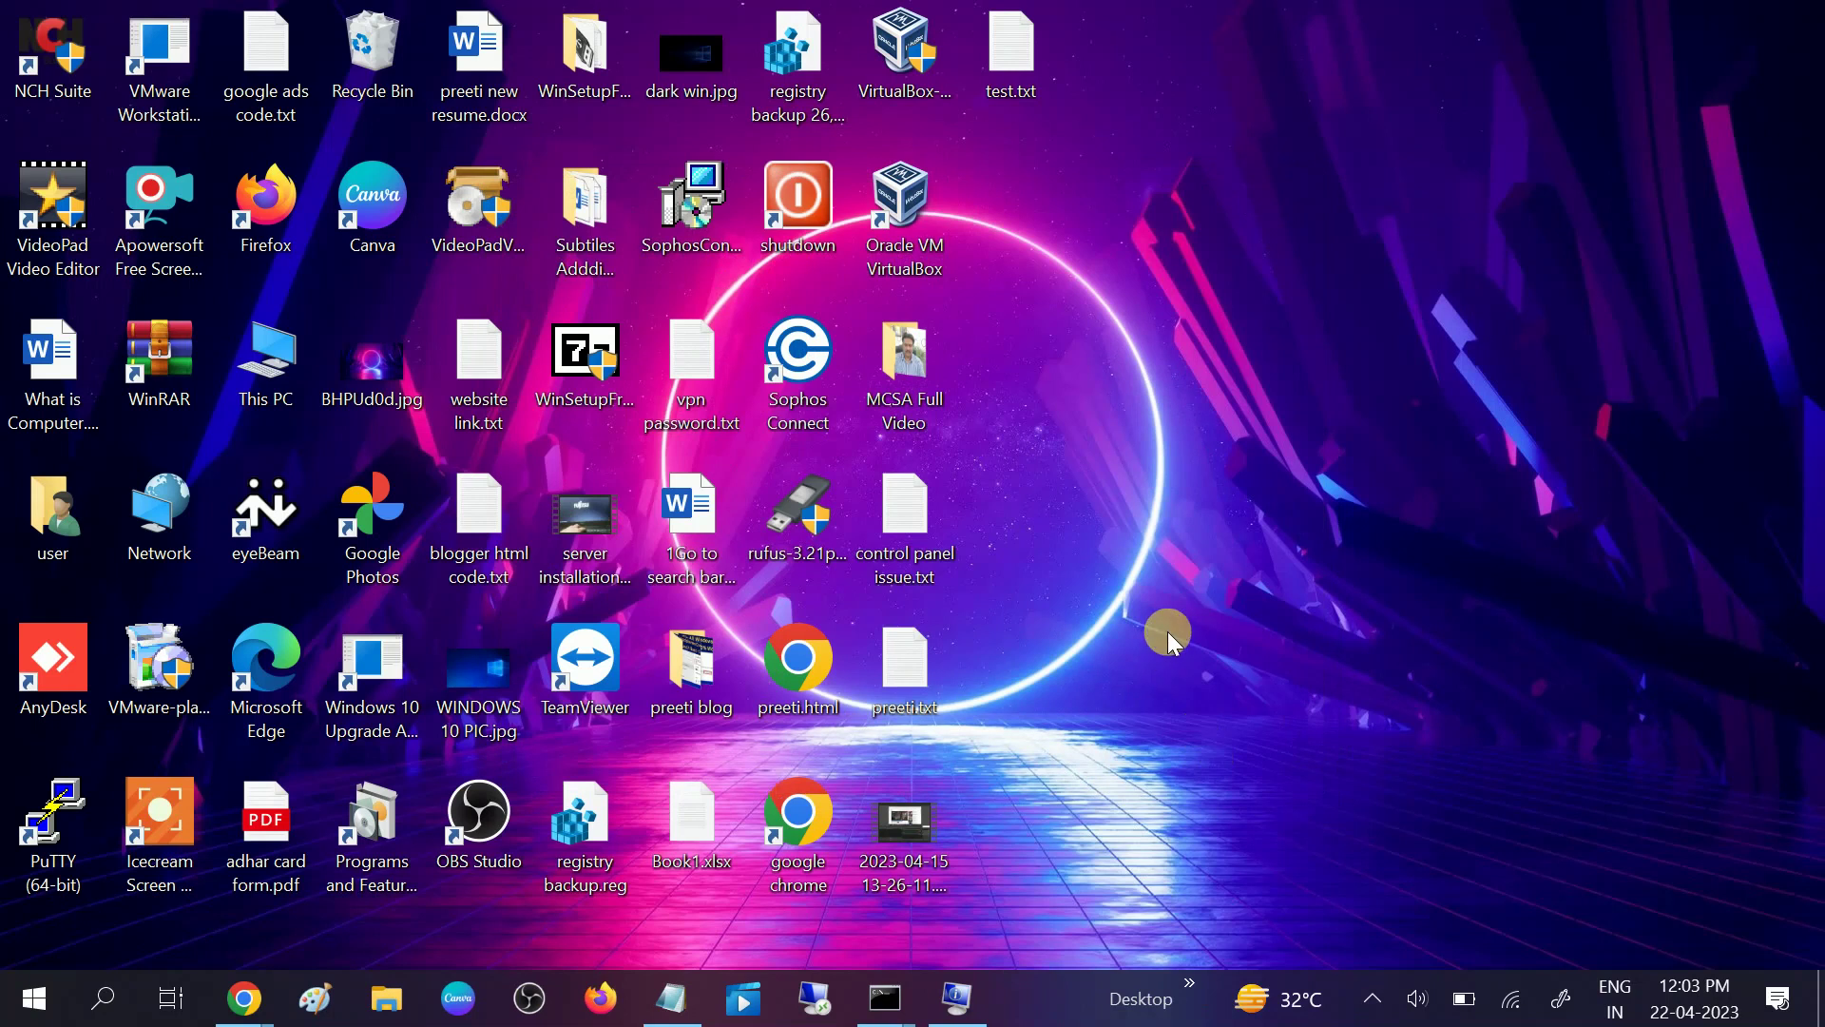
{"action": "right_click", "coordinate": [1168, 632]}
{"action": "left_click", "coordinate": [1233, 722]}
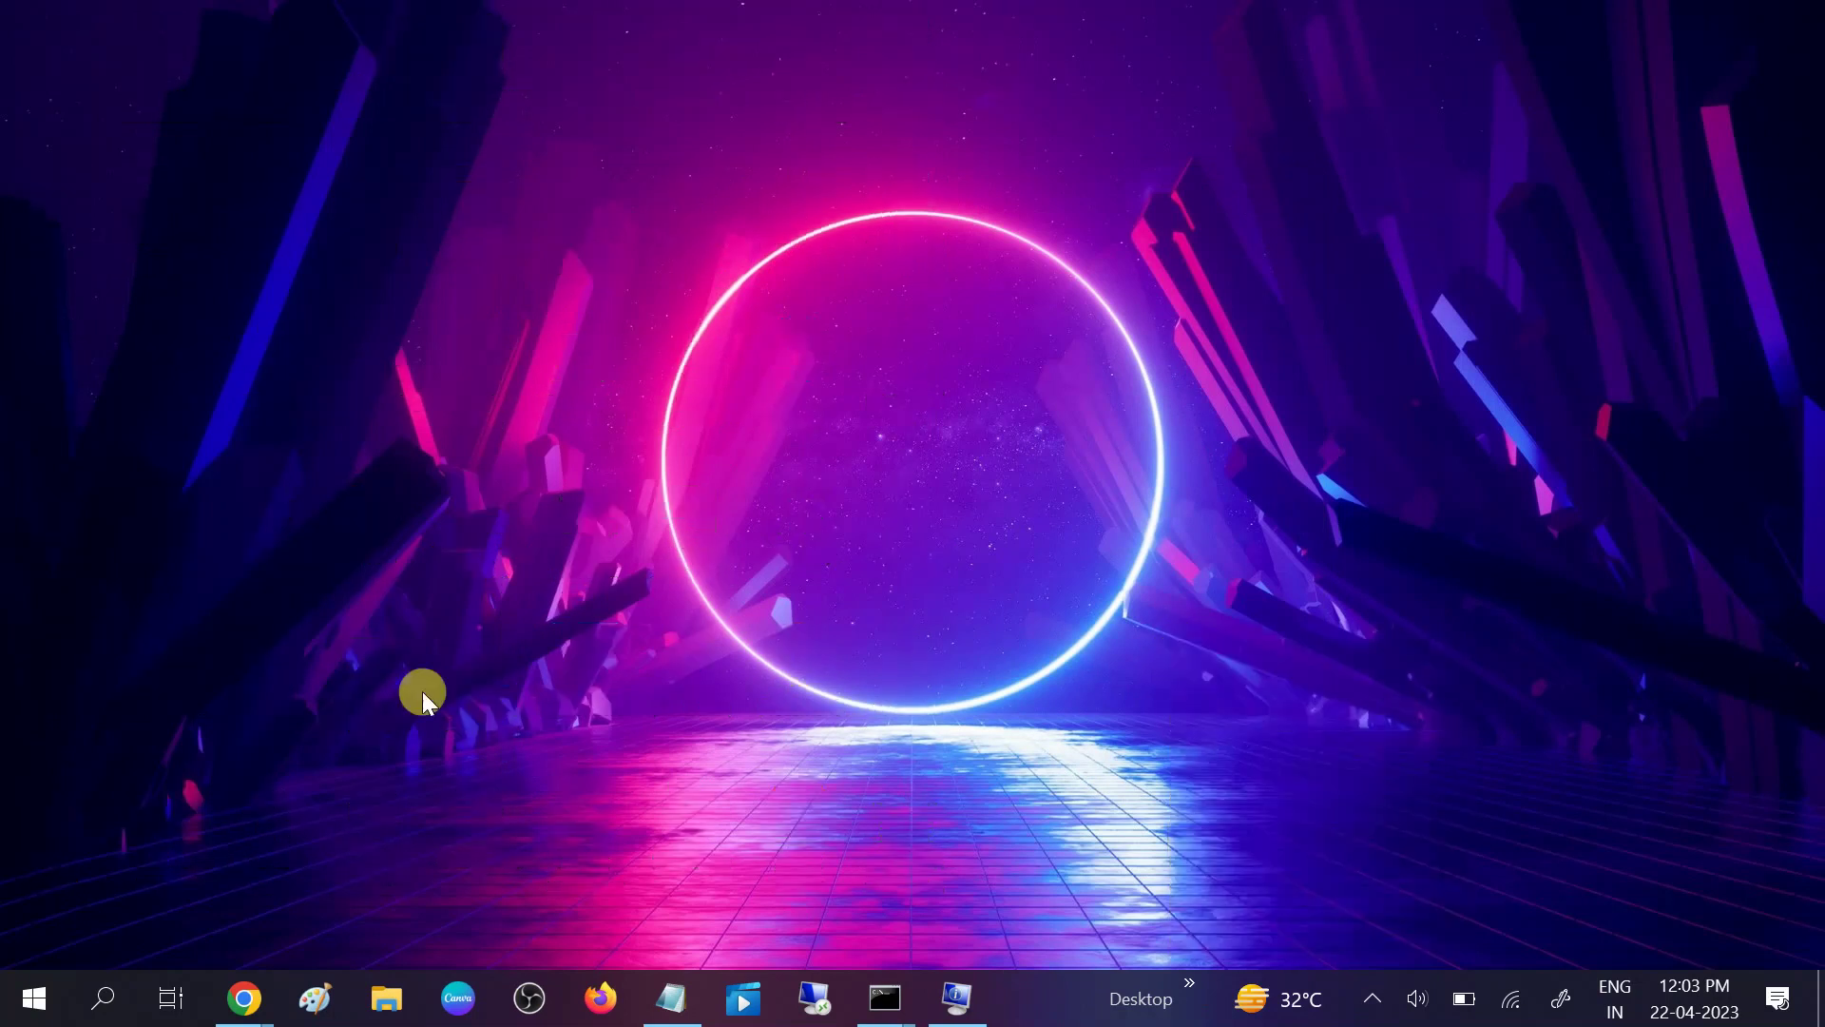
{"action": "left_click", "coordinate": [29, 998]}
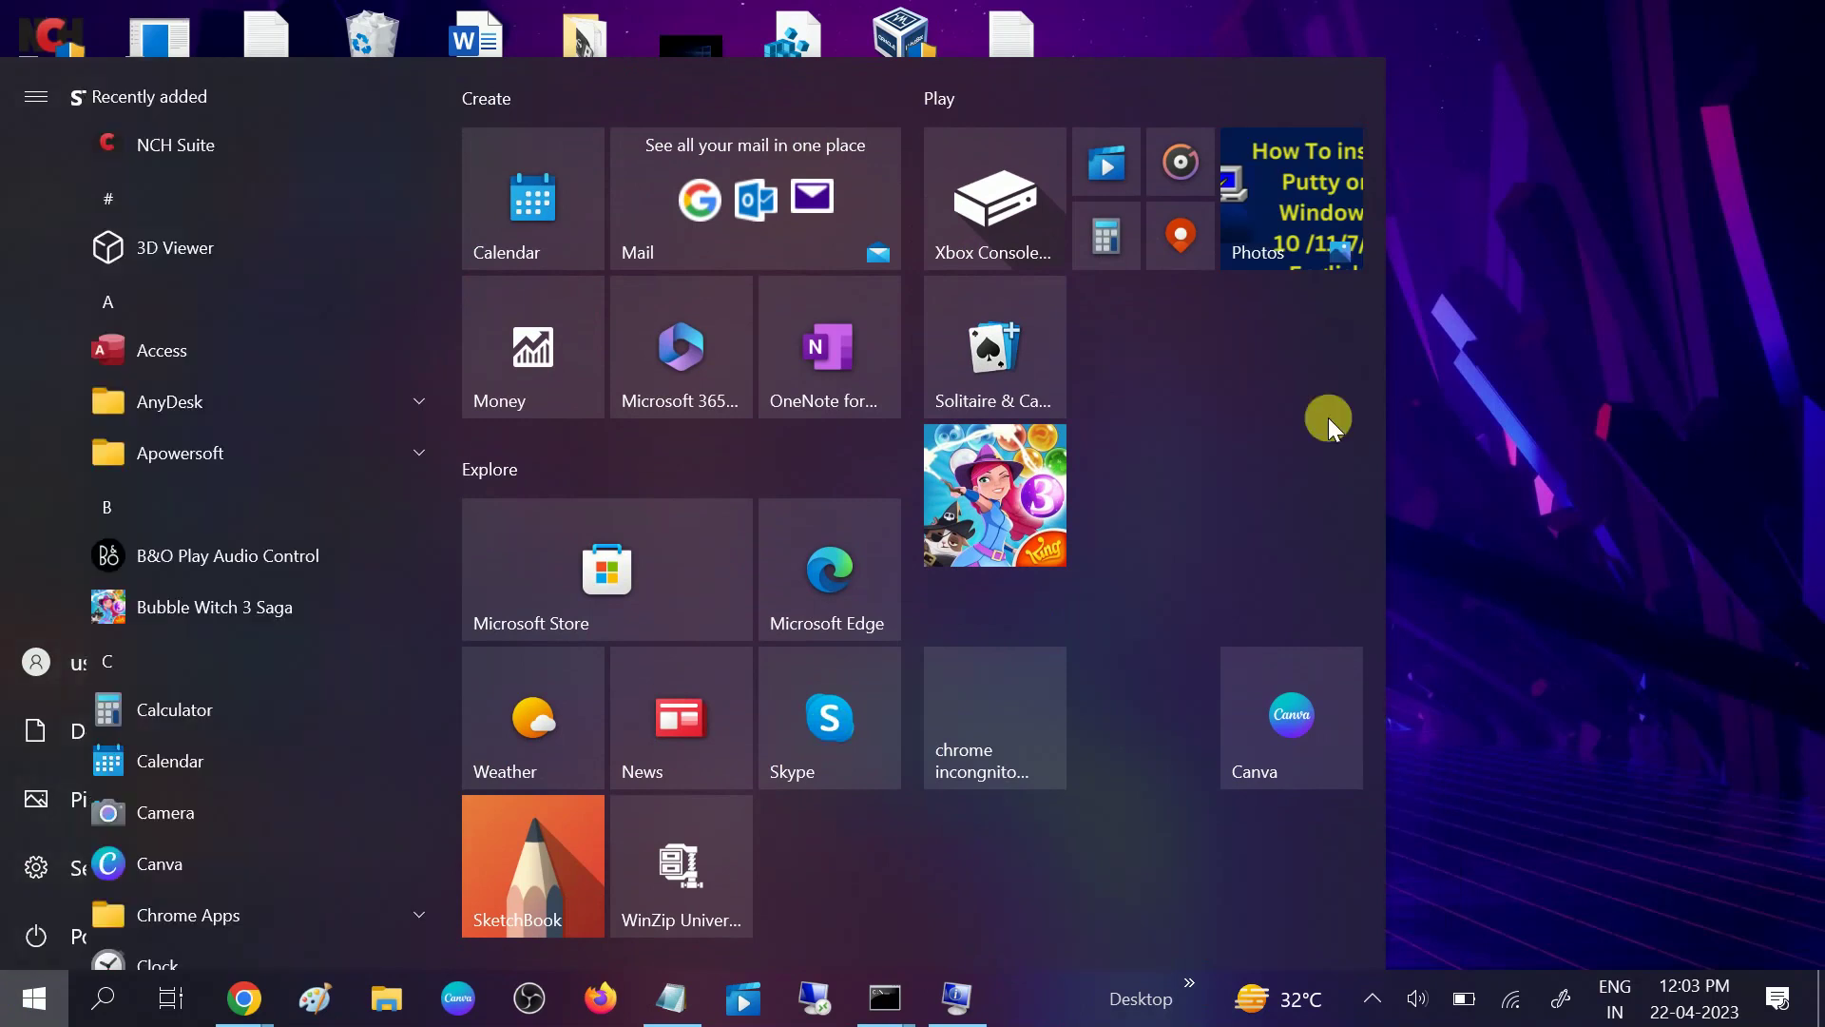
{"action": "left_click", "coordinate": [1462, 415]}
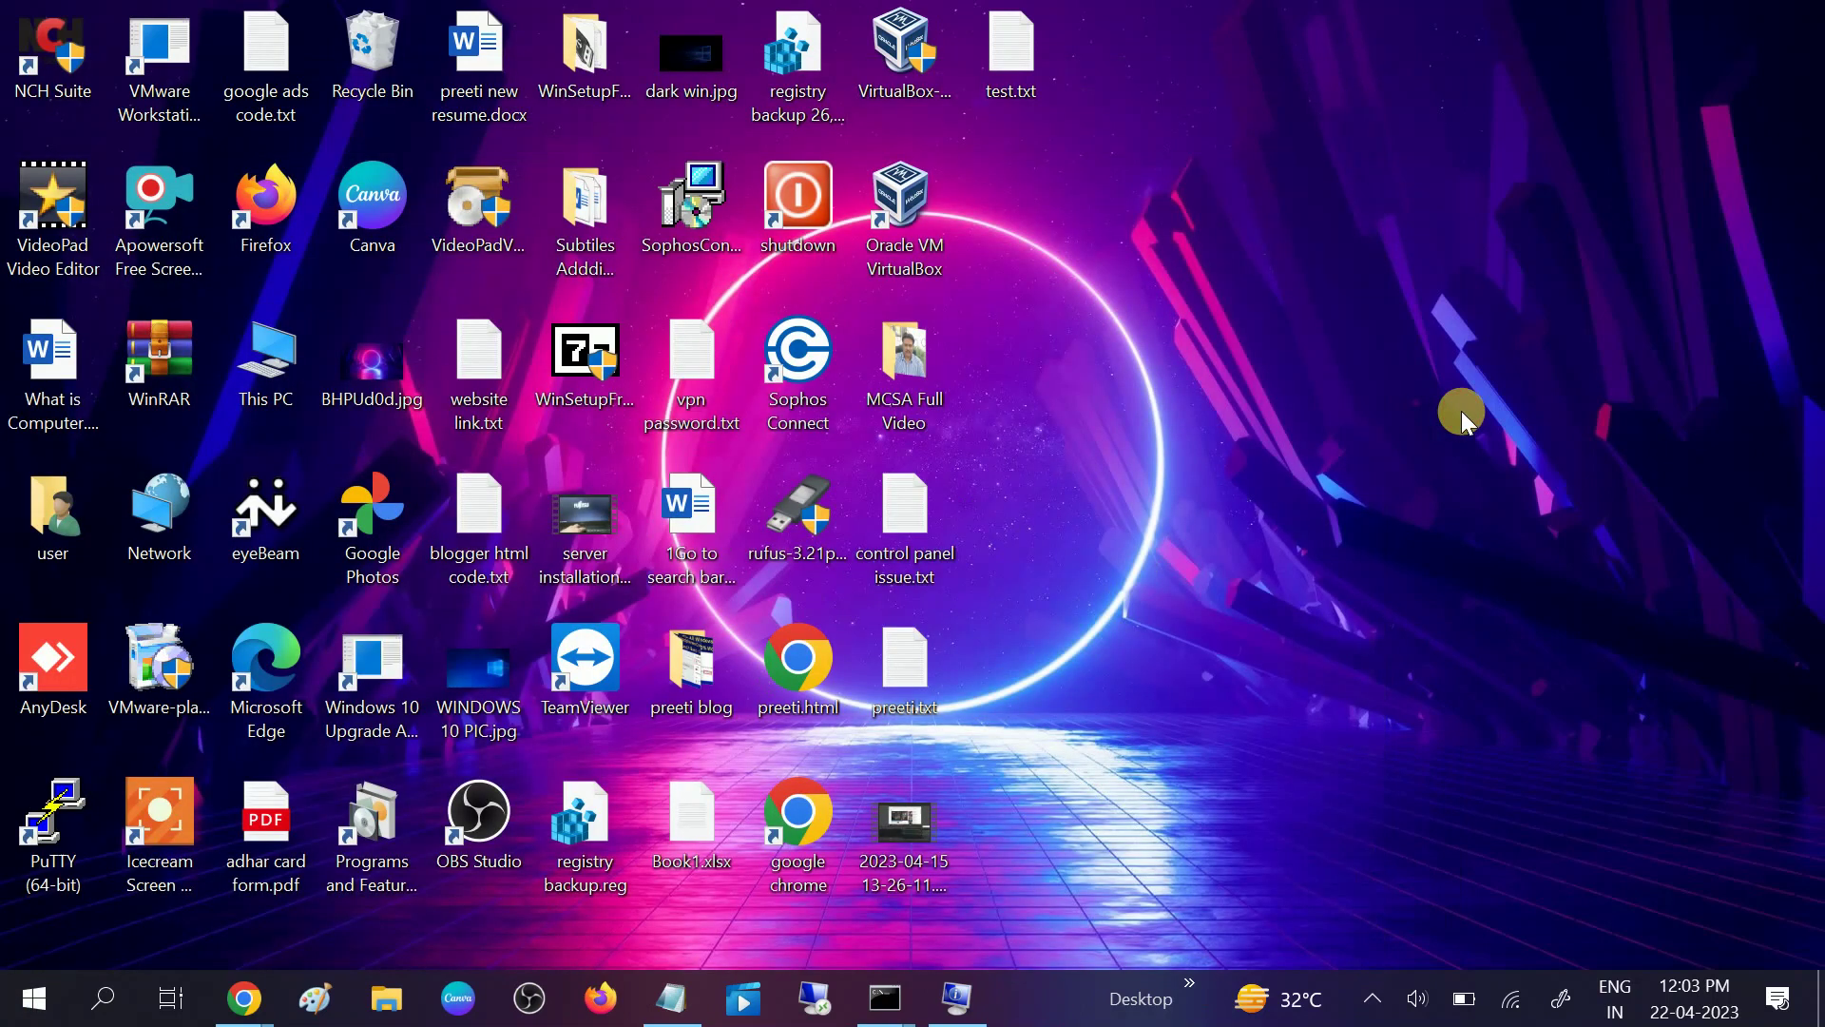